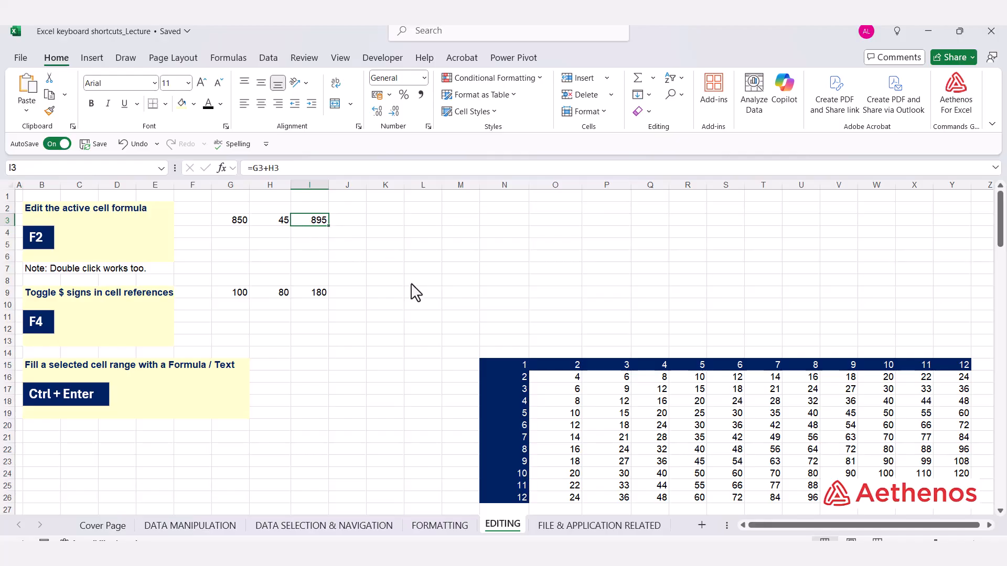
Step: Inspect the cell references in the formula of cell I3 by opening it for editing, leaving the formula as it is
{"action": "key", "text": "F2"}
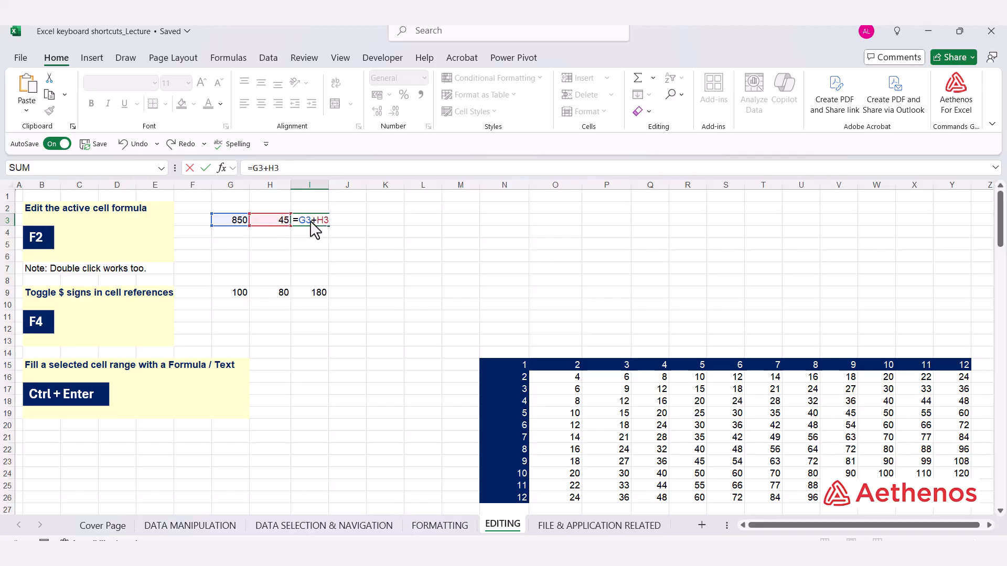
{"action": "left_click_drag", "start_coordinate": [306, 221], "coordinate": [310, 221]}
{"action": "key", "text": "Escape"}
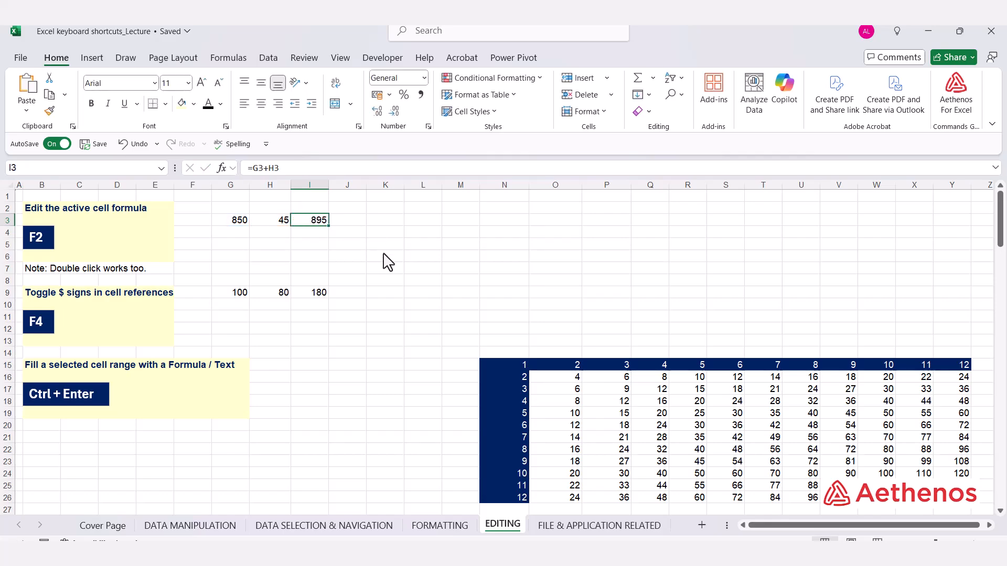
{"action": "key", "text": "Down"}
{"action": "key", "text": "Down"}
{"action": "key", "text": "Down"}
{"action": "key", "text": "Down"}
{"action": "key", "text": "Down"}
{"action": "double_click", "coordinate": [318, 227]}
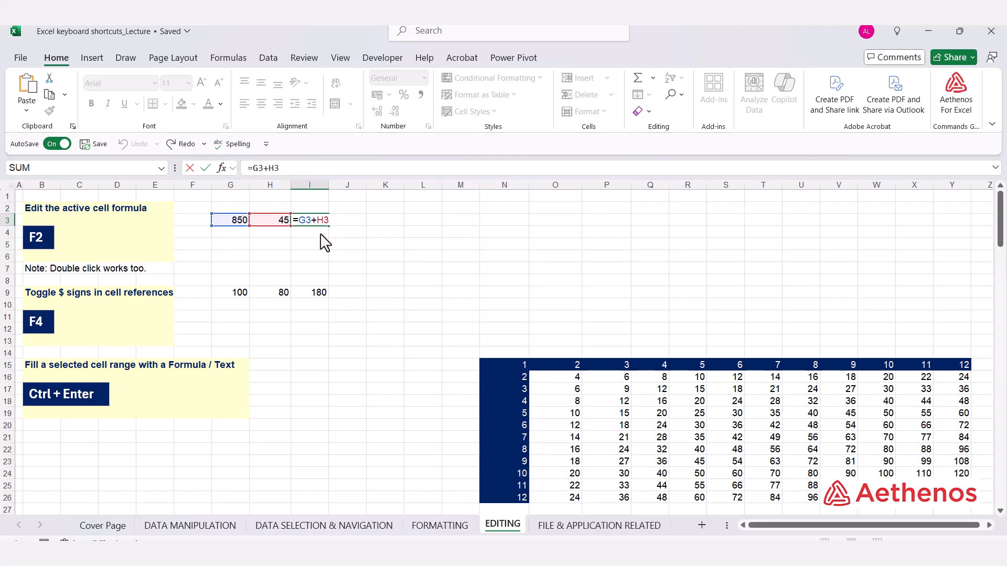
{"action": "key", "text": "ctrl+Return"}
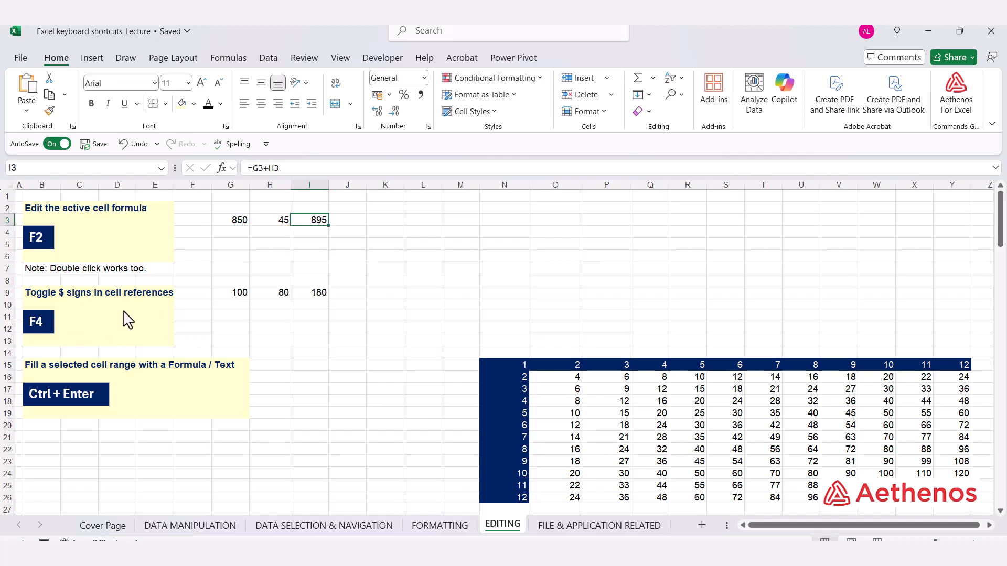
Step: Cycle the G9 reference in cell I9's formula through its absolute and mixed forms, and discard the edit
{"action": "left_click", "coordinate": [311, 296]}
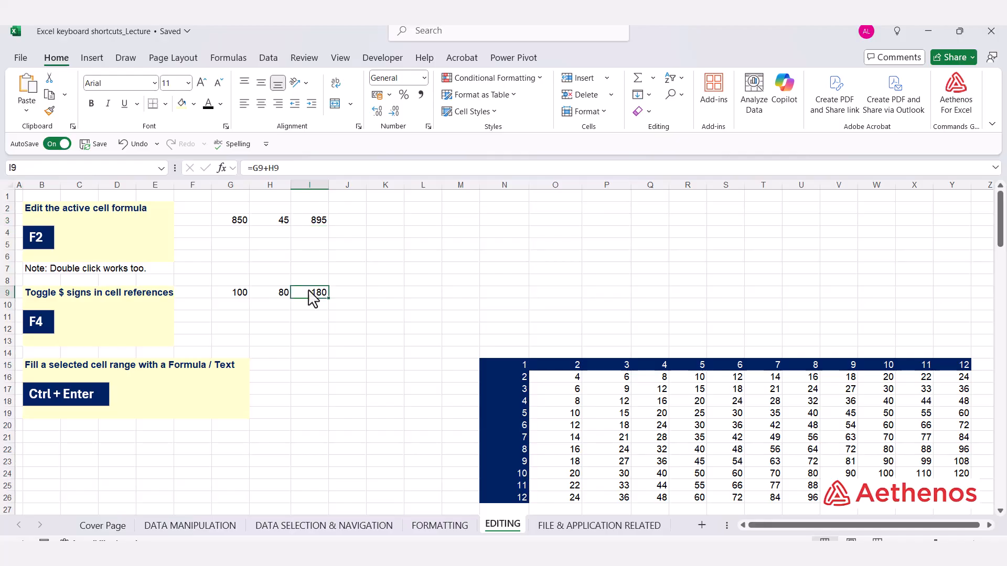
{"action": "key", "text": "F2"}
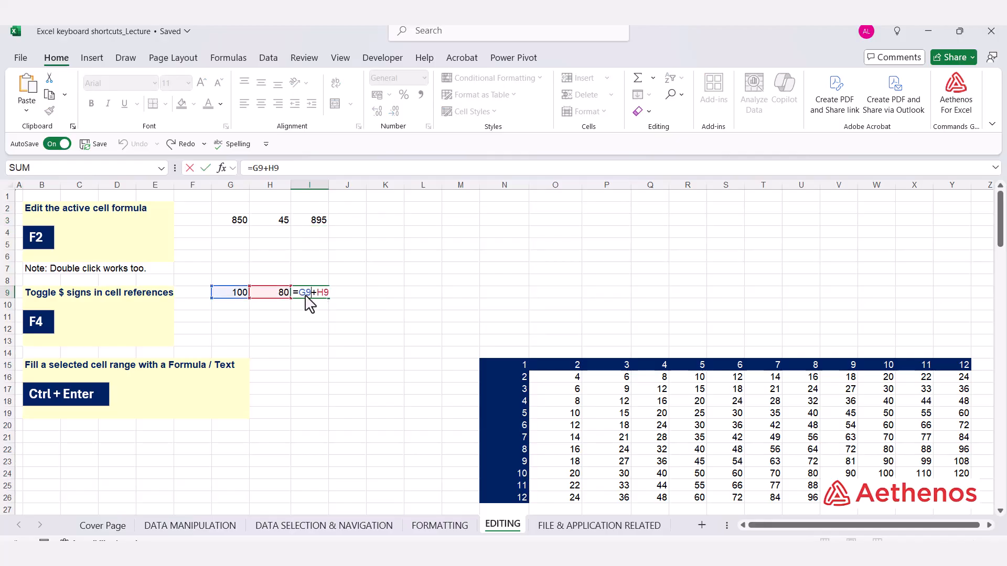
{"action": "left_click", "coordinate": [300, 295]}
{"action": "key", "text": "F4"}
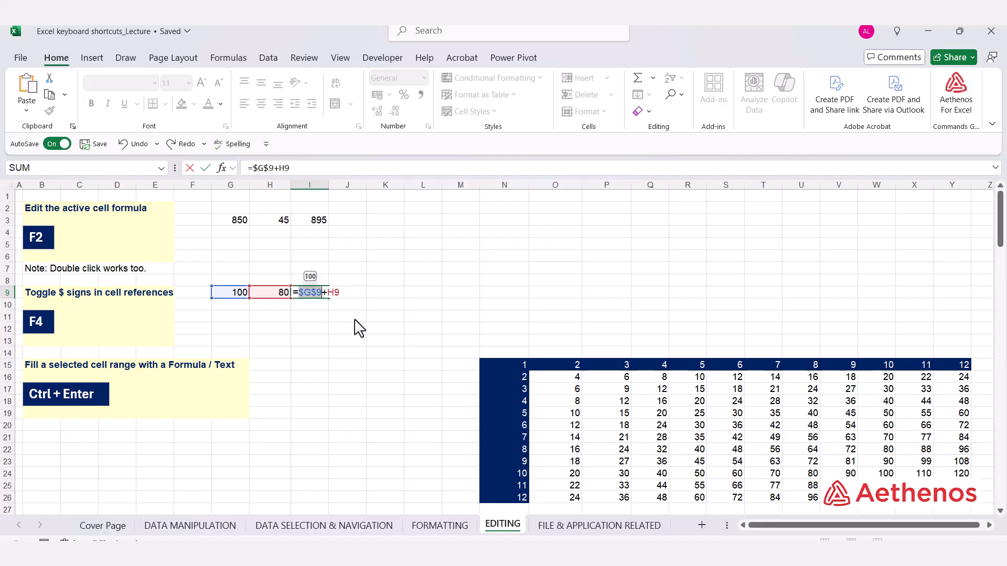
{"action": "key", "text": "F4"}
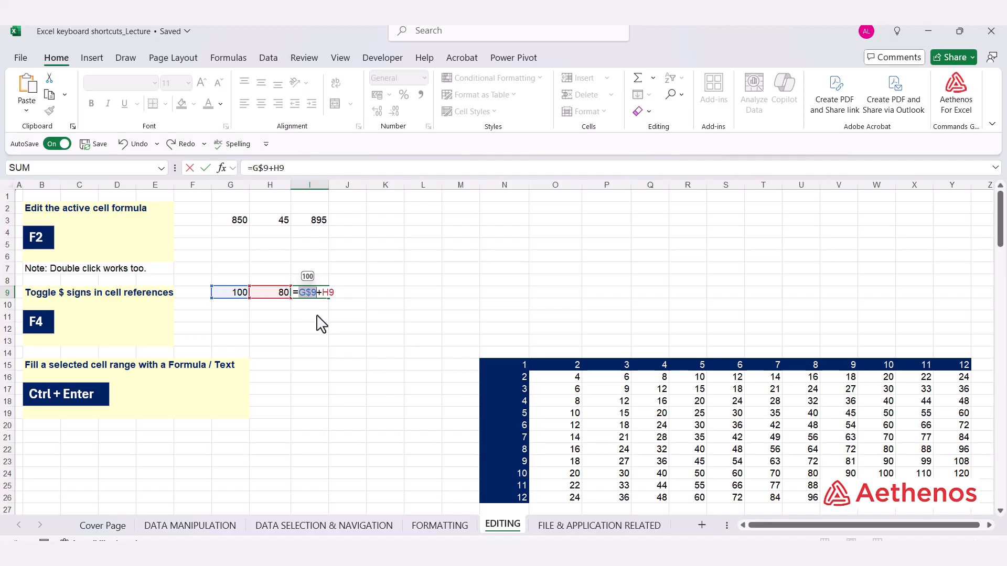
{"action": "key", "text": "F4"}
{"action": "key", "text": "F4"}
{"action": "key", "text": "Escape"}
Step: Fill the whole range D22:H31 with the text A in a single entry
{"action": "scroll", "coordinate": [262, 286], "scroll_direction": "down", "scroll_amount": 4}
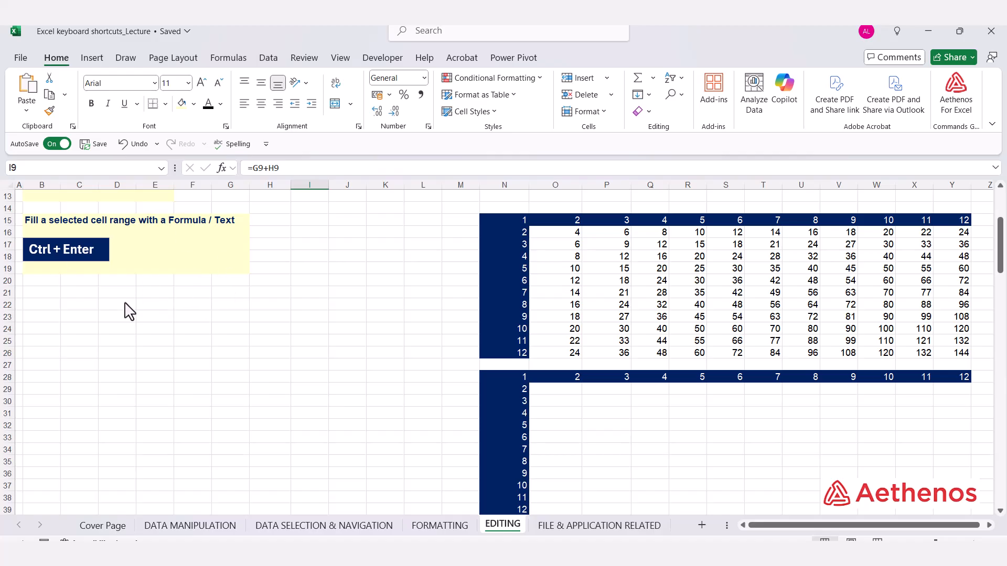
{"action": "left_click_drag", "start_coordinate": [125, 305], "coordinate": [273, 409]}
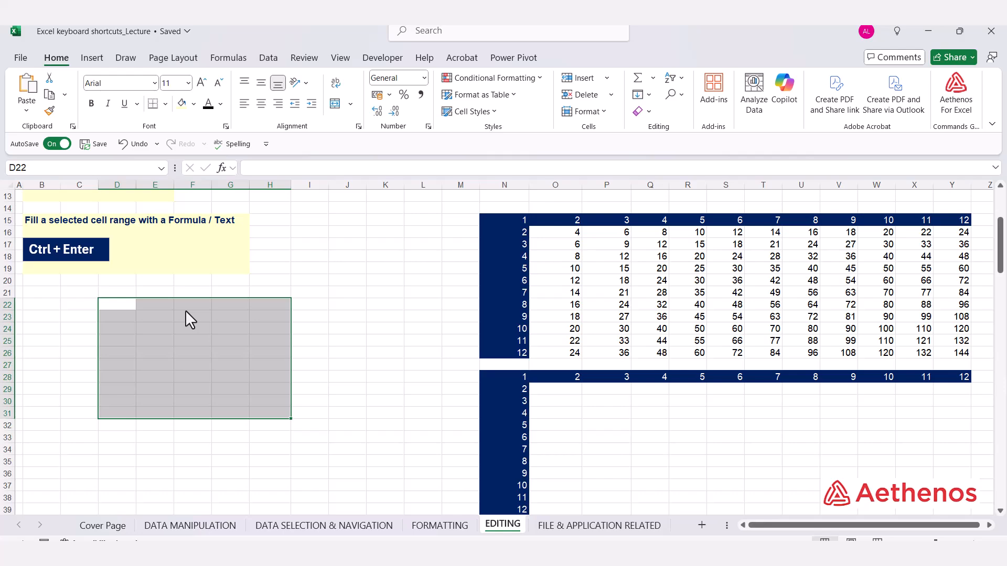
{"action": "type", "text": "A"}
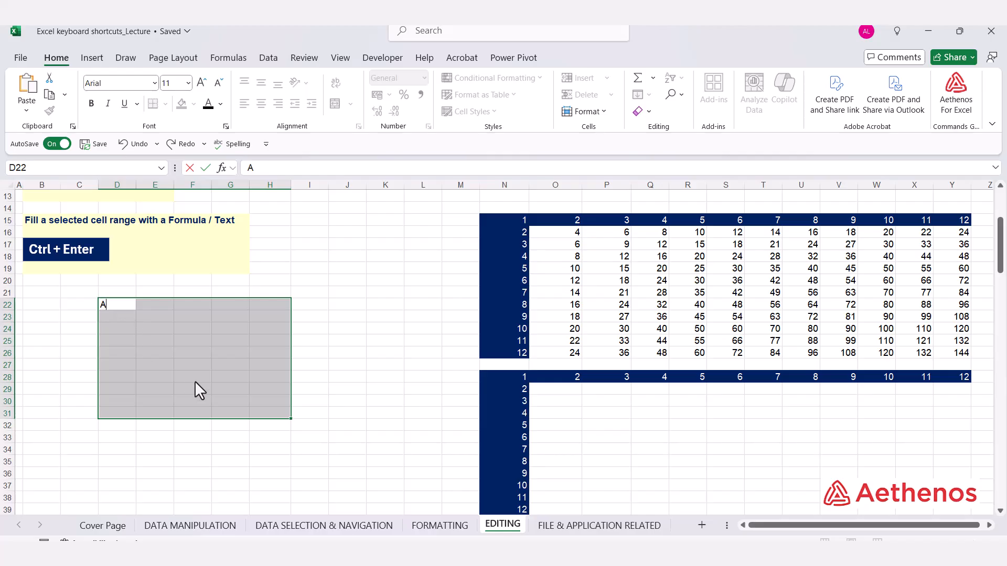
{"action": "key", "text": "ctrl+Return"}
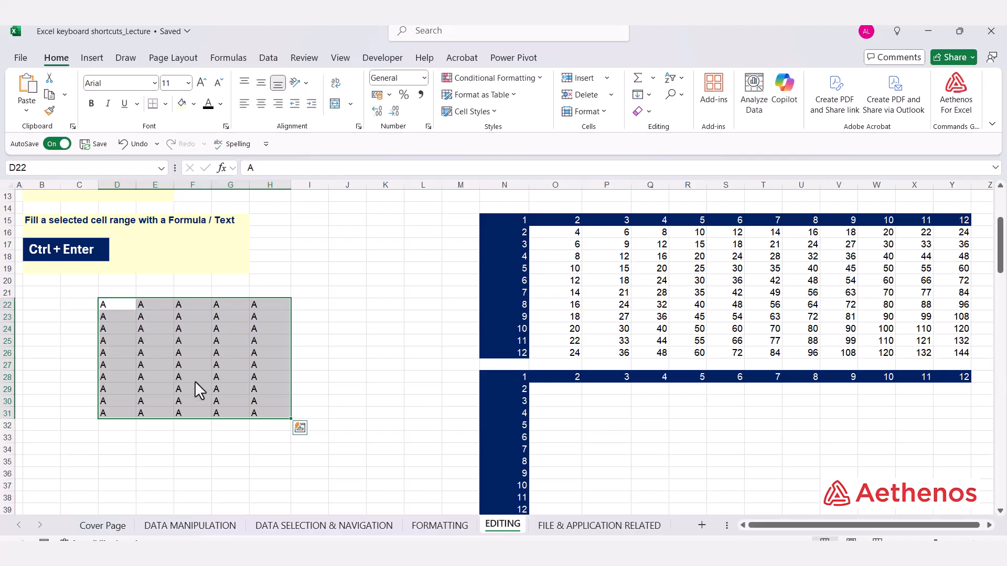
{"action": "left_click", "coordinate": [227, 320]}
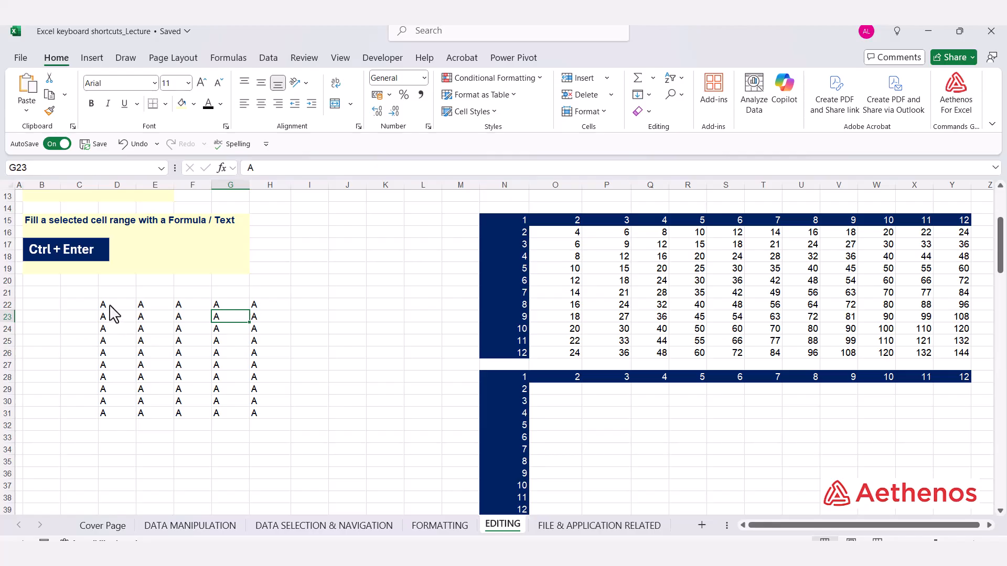
{"action": "left_click_drag", "start_coordinate": [108, 307], "coordinate": [254, 408]}
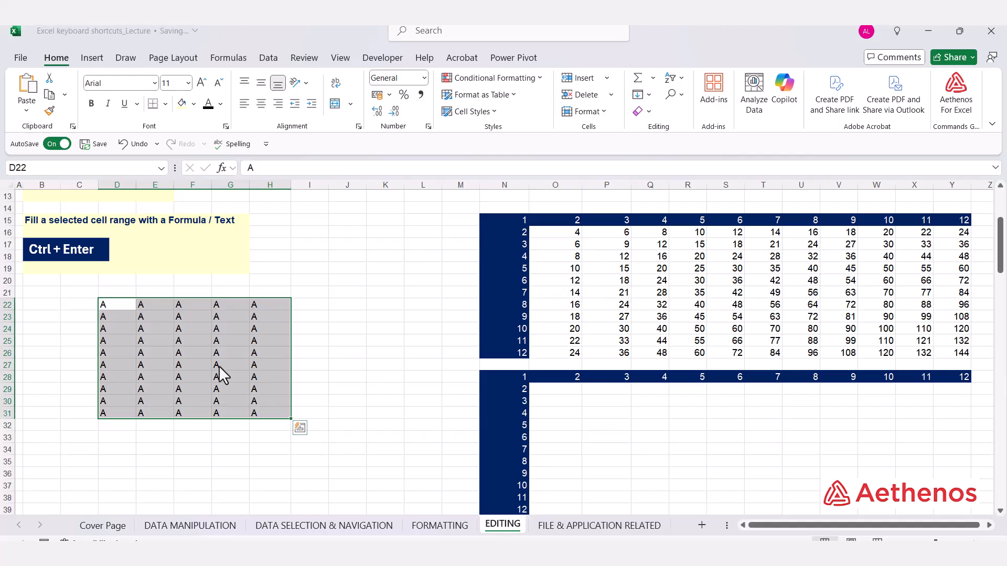
{"action": "left_click", "coordinate": [234, 338]}
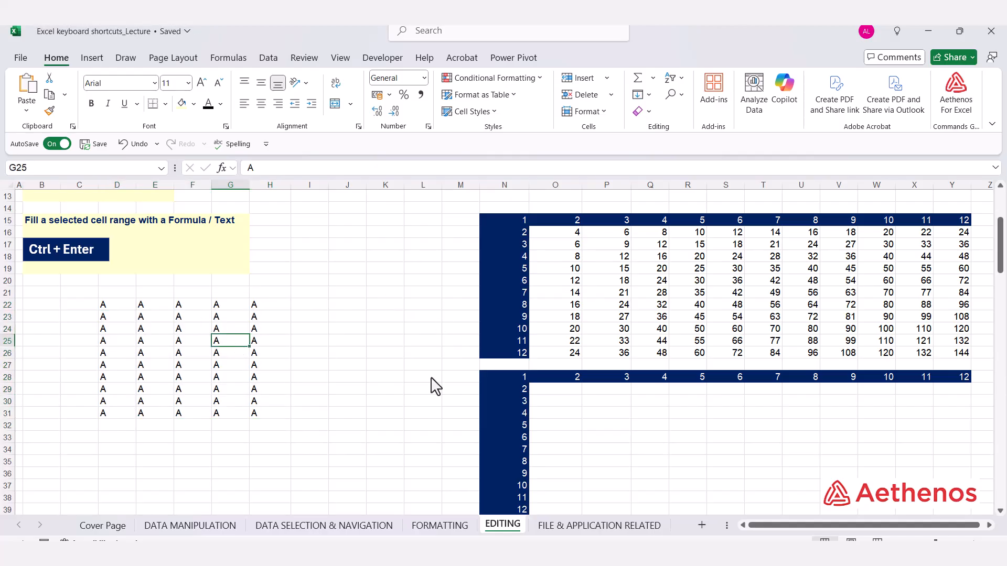
Step: Check the formula in cell O16 and fill it across the upper multiplication table, O16:Z27
{"action": "left_click", "coordinate": [570, 234]}
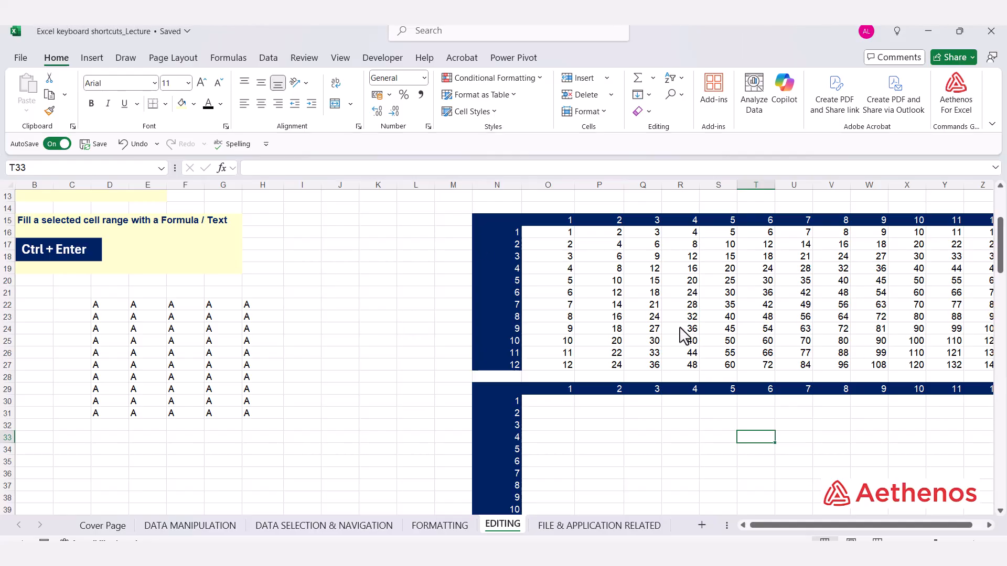
{"action": "left_click", "coordinate": [559, 235]}
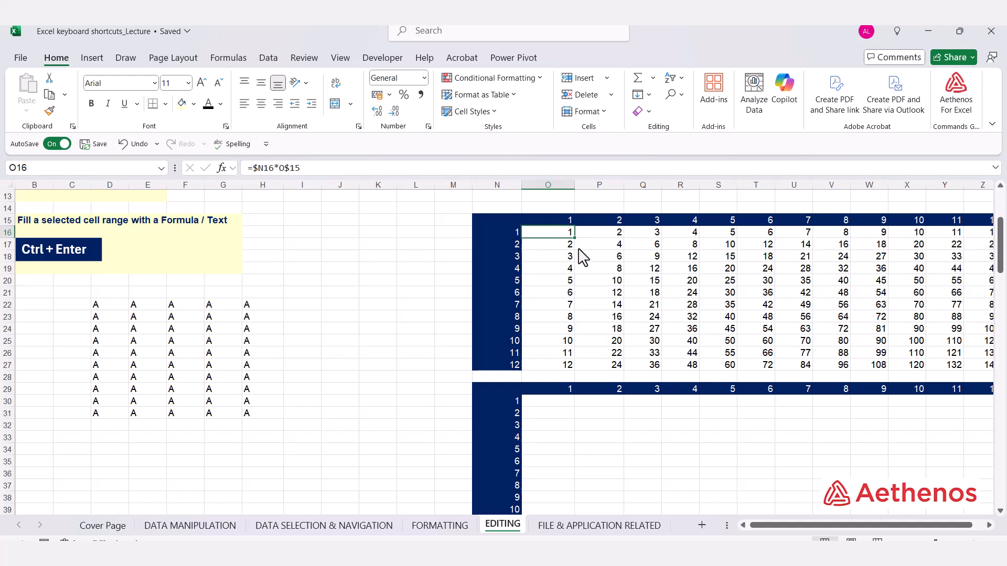
{"action": "double_click", "coordinate": [552, 234]}
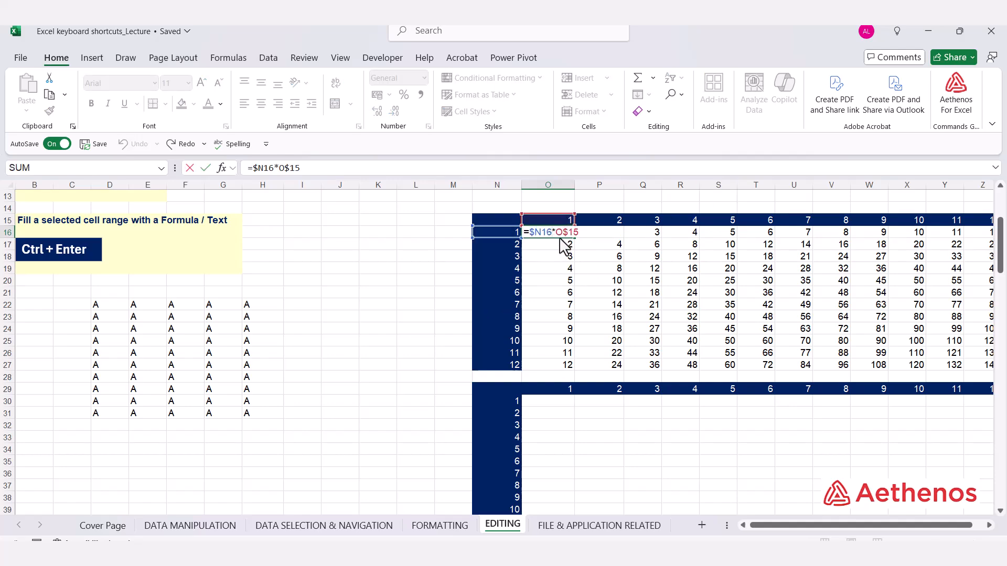
{"action": "key", "text": "ctrl+Return"}
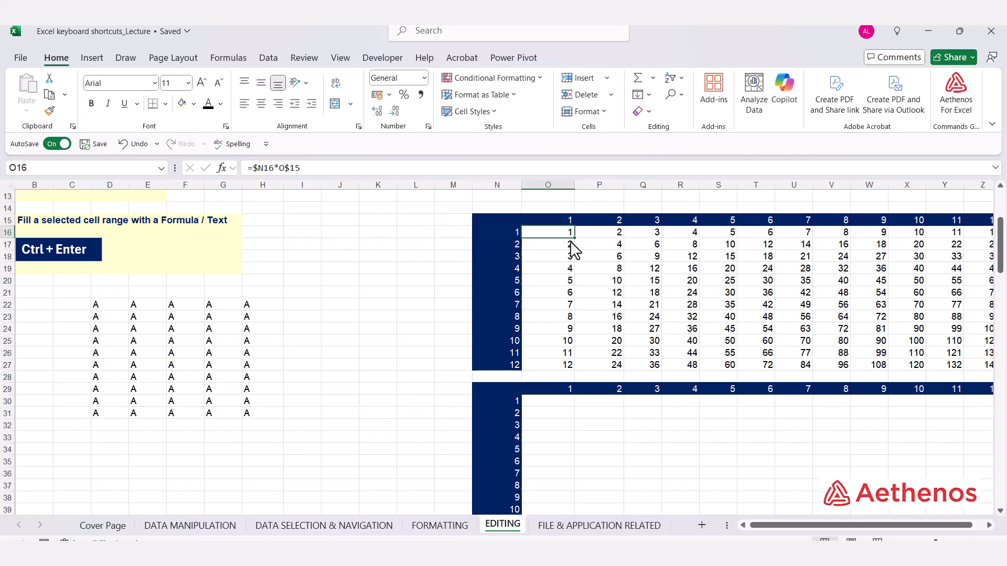
{"action": "mouse_move", "coordinate": [571, 235]}
{"action": "left_mouse_down"}
{"action": "mouse_move", "coordinate": [572, 375]}
{"action": "mouse_move", "coordinate": [986, 377]}
{"action": "mouse_move", "coordinate": [901, 380]}
{"action": "mouse_move", "coordinate": [920, 382]}
{"action": "left_mouse_up"}
{"action": "left_click", "coordinate": [878, 353]}
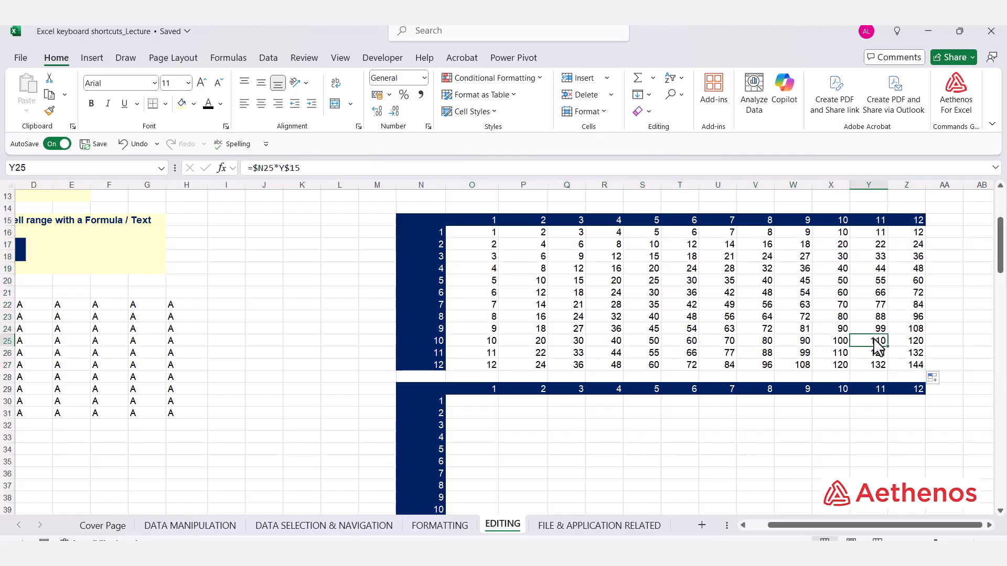
{"action": "left_click", "coordinate": [630, 306]}
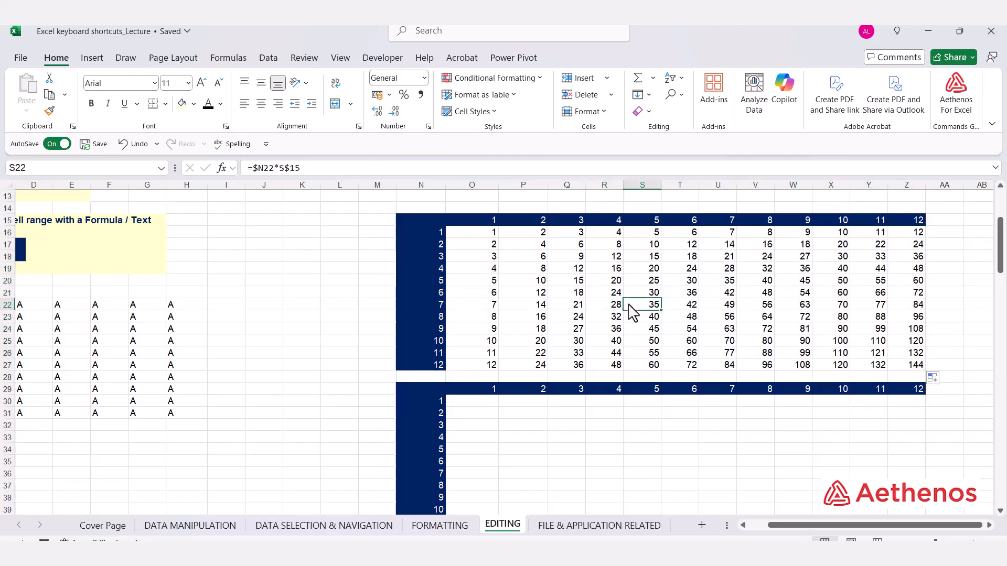
{"action": "left_click", "coordinate": [492, 235]}
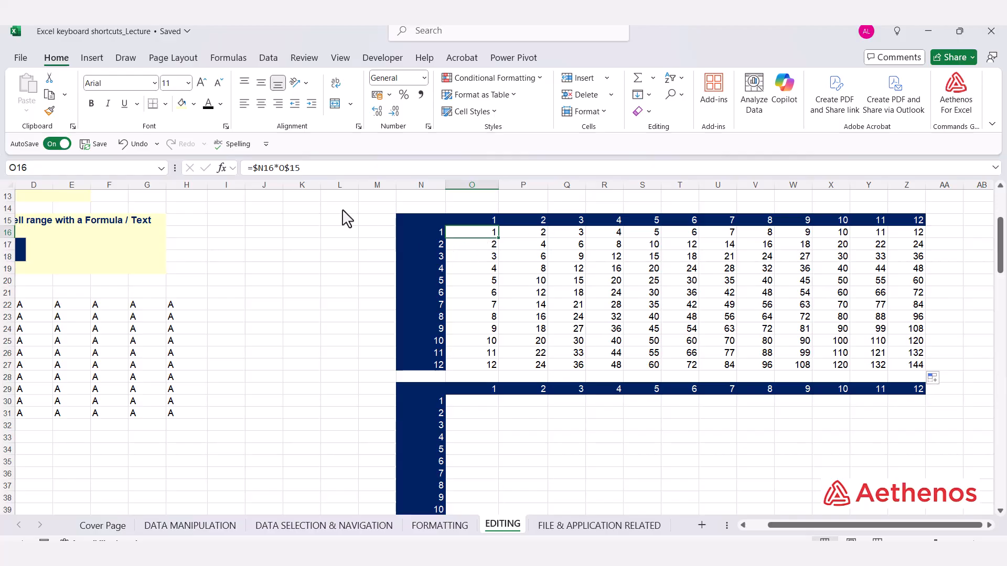
Step: Select the empty lower multiplication grid O30:Z41 and enter the formula =N30*O29 in its active cell, without committing it
{"action": "scroll", "coordinate": [508, 388], "scroll_direction": "down", "scroll_amount": 2}
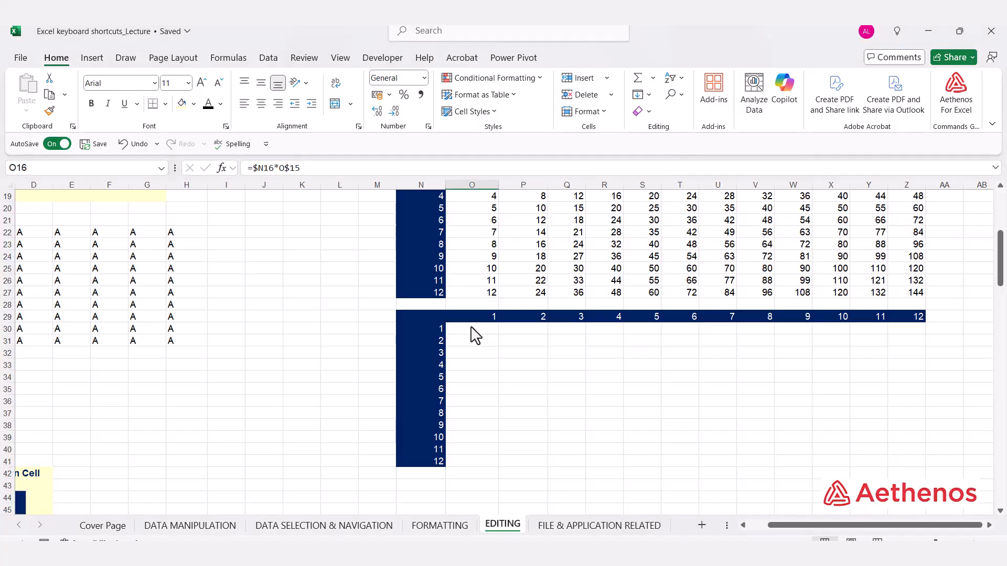
{"action": "left_click_drag", "start_coordinate": [472, 336], "coordinate": [909, 468]}
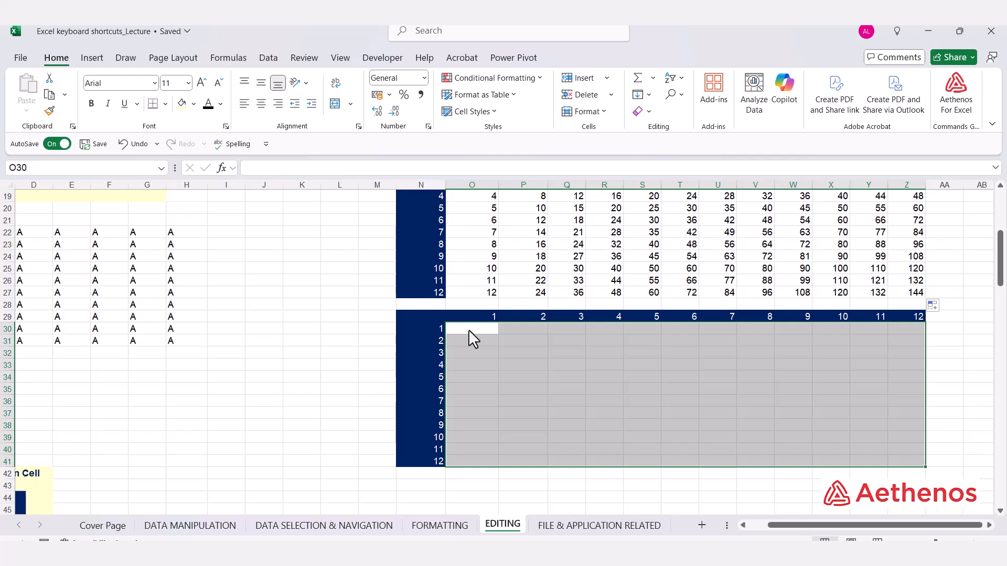
{"action": "type", "text": "="}
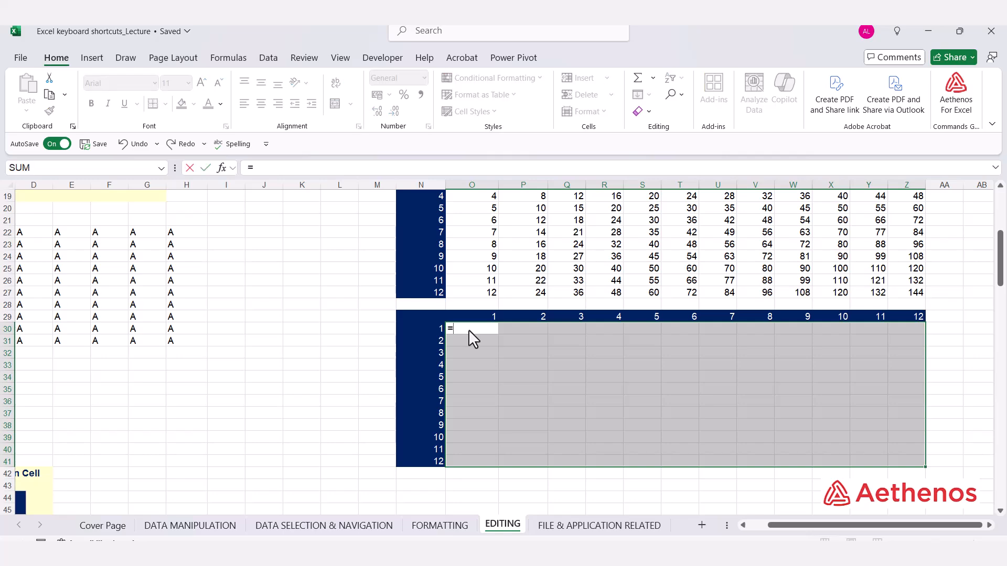
{"action": "left_click", "coordinate": [434, 330]}
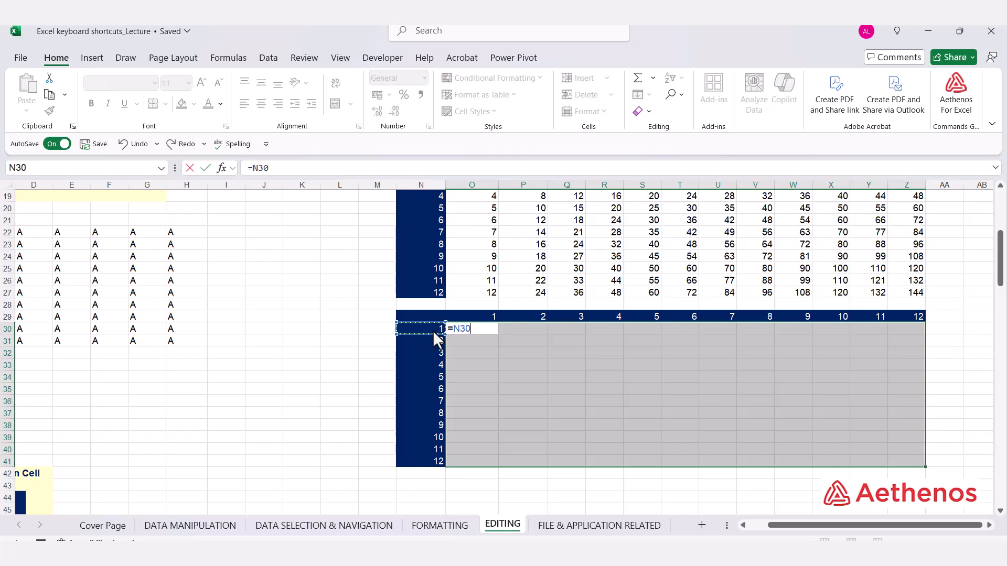
{"action": "type", "text": "*"}
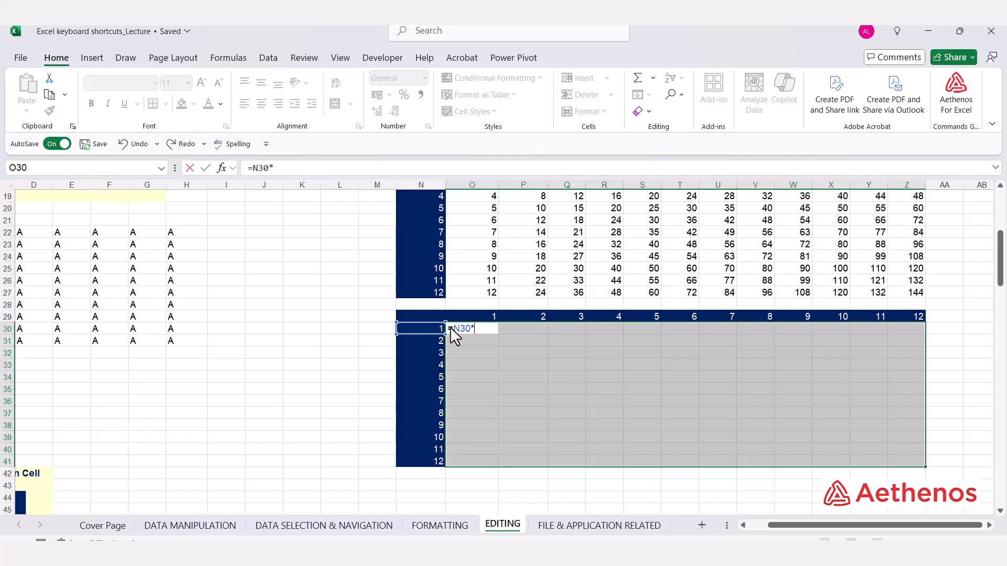
{"action": "left_click", "coordinate": [472, 318]}
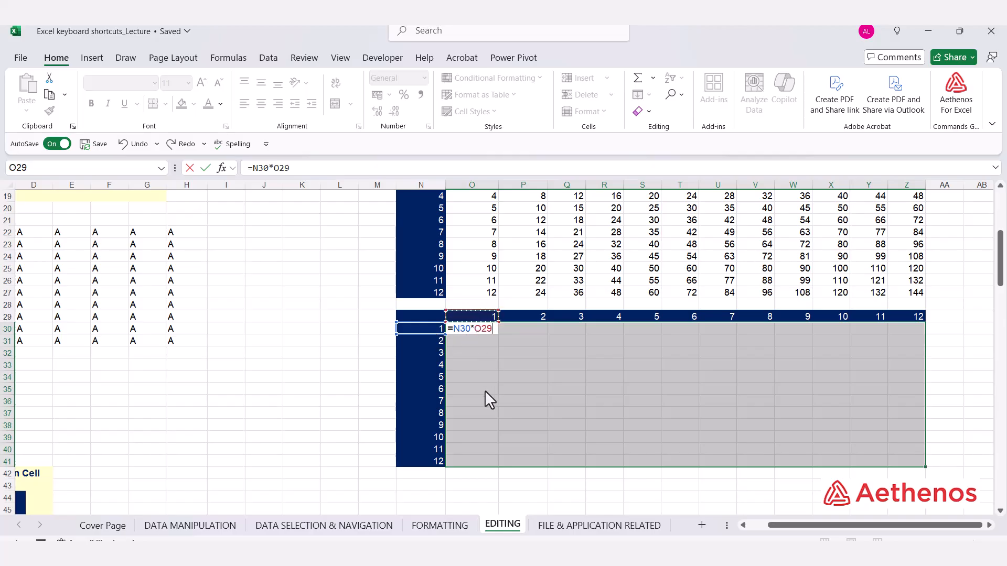
Step: Turn the references into mixed ones, giving =$N30*O$29, and fill the formula into the whole selected grid O30:Z41
{"action": "left_click", "coordinate": [459, 330]}
{"action": "key", "text": "F4"}
{"action": "key", "text": "F4"}
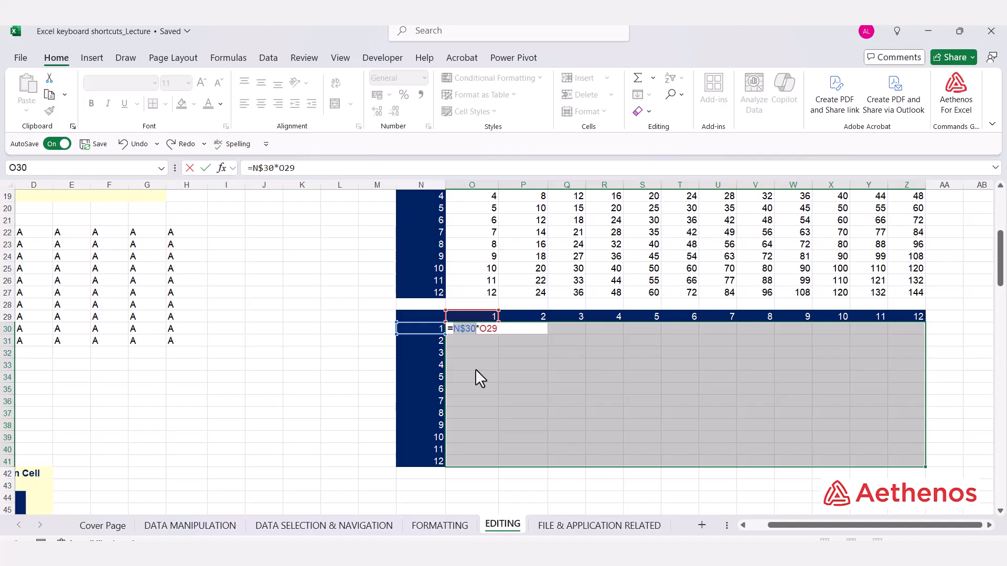
{"action": "key", "text": "F4"}
{"action": "left_click", "coordinate": [479, 328]}
{"action": "key", "text": "F4"}
{"action": "key", "text": "F4"}
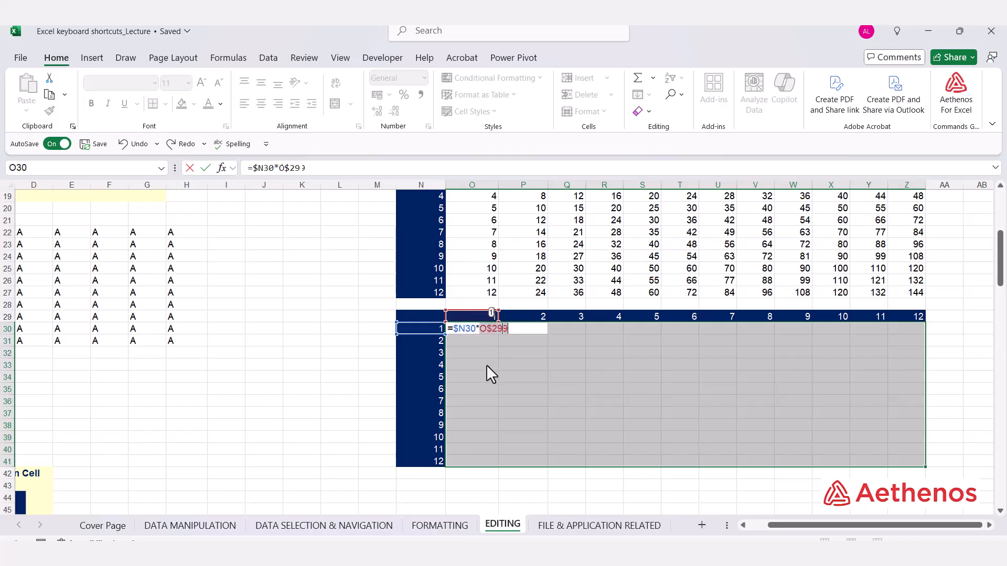
{"action": "key", "text": "BackSpace"}
{"action": "key", "text": "ctrl+Return"}
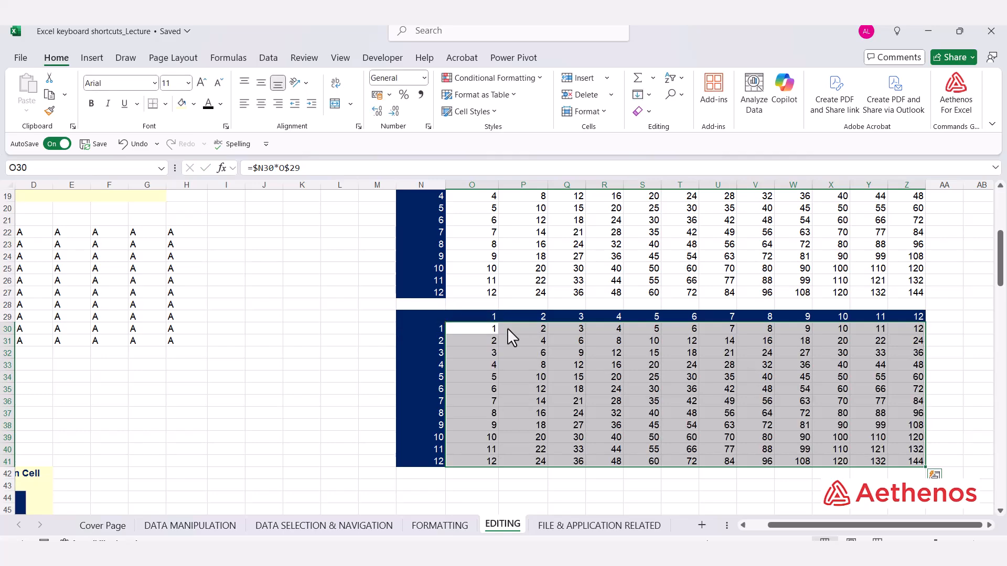
Step: Examine the row and column references in the lower grid's formulas, including cells O30, Z41 and W36
{"action": "key", "text": "F2"}
{"action": "left_click", "coordinate": [533, 372]}
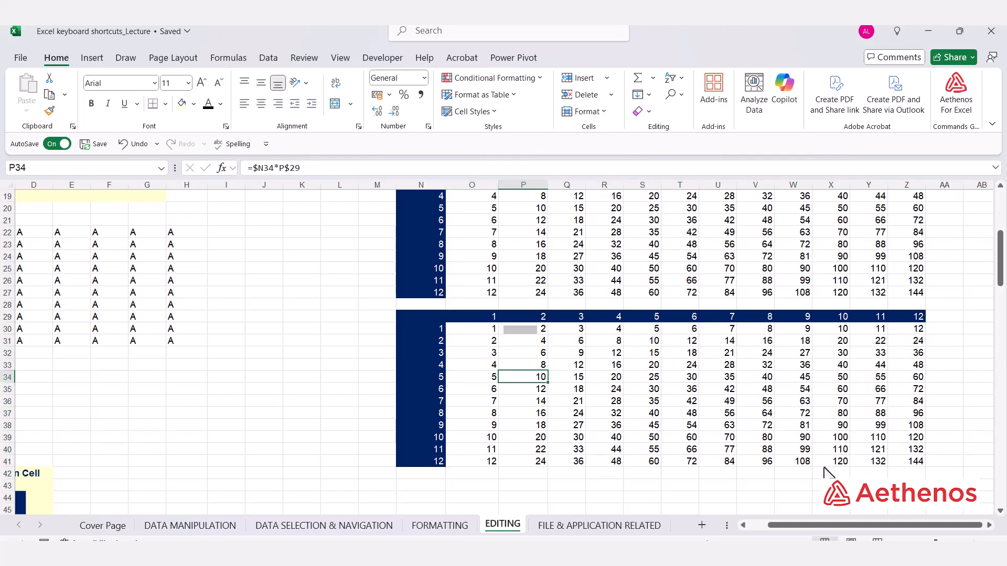
{"action": "double_click", "coordinate": [916, 465]}
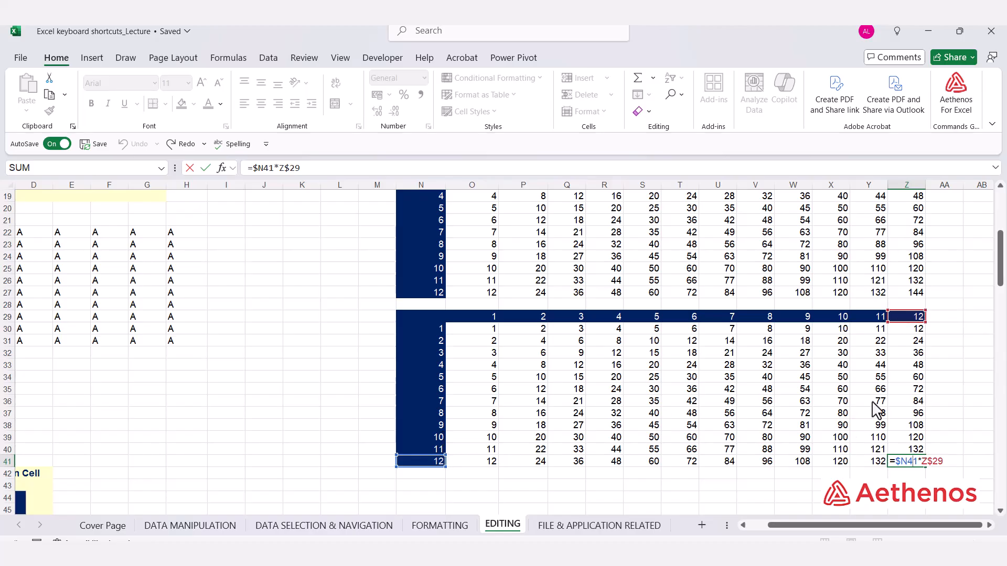
{"action": "key", "text": "Escape"}
{"action": "left_click", "coordinate": [798, 401]}
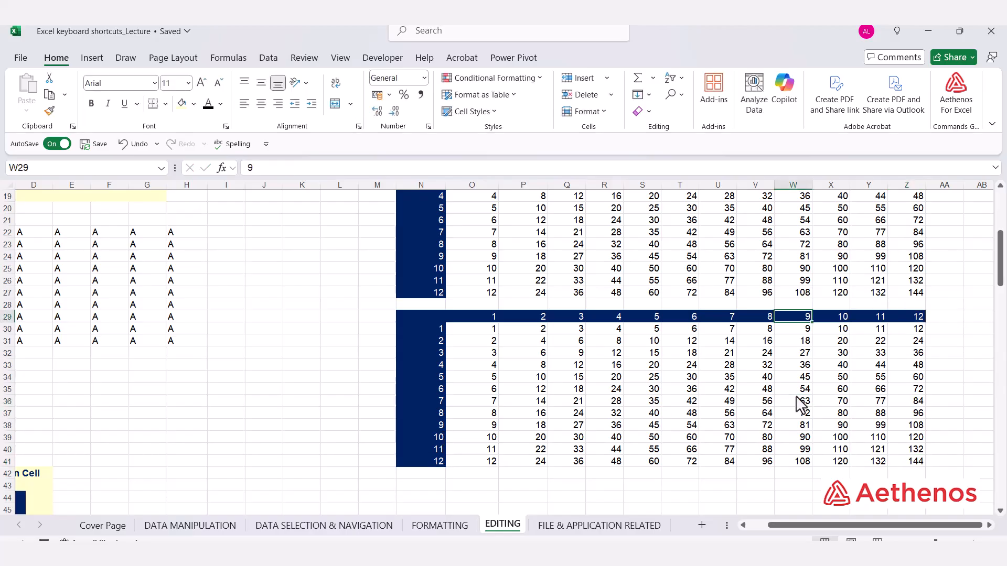
{"action": "double_click", "coordinate": [795, 401]}
{"action": "key", "text": "Escape"}
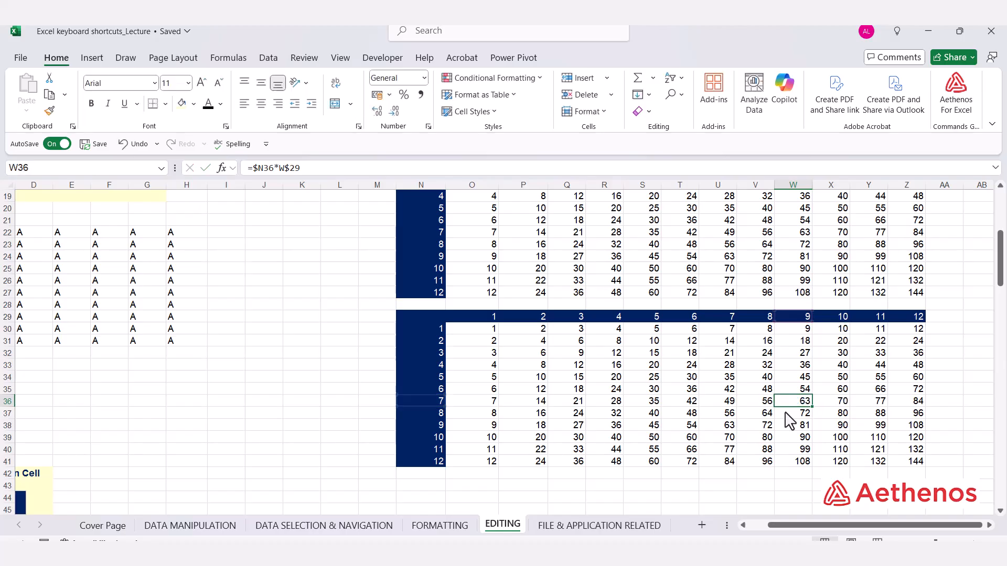
Step: Enter the formula =I9*100 in cell I11, below the sum in the $-sign toggling section
{"action": "left_click_drag", "start_coordinate": [829, 521], "coordinate": [810, 521]}
{"action": "scroll", "coordinate": [337, 395], "scroll_direction": "up", "scroll_amount": 3}
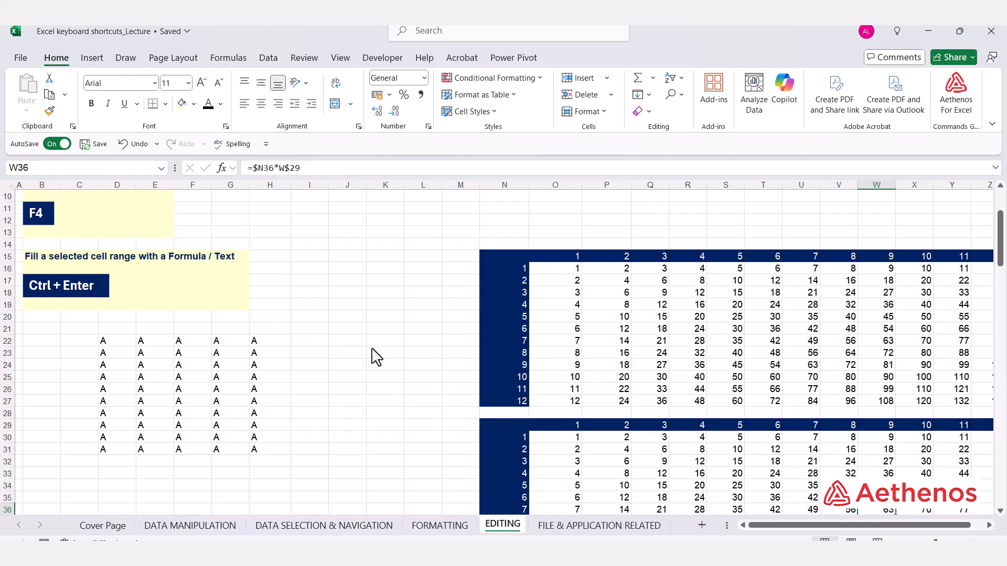
{"action": "left_click", "coordinate": [353, 340]}
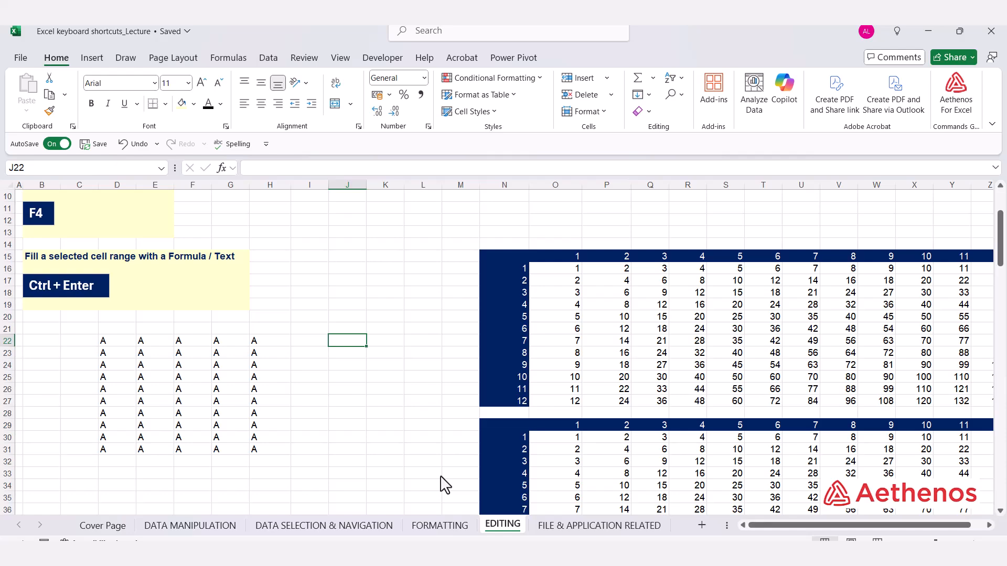
{"action": "scroll", "coordinate": [444, 482], "scroll_direction": "up", "scroll_amount": 3}
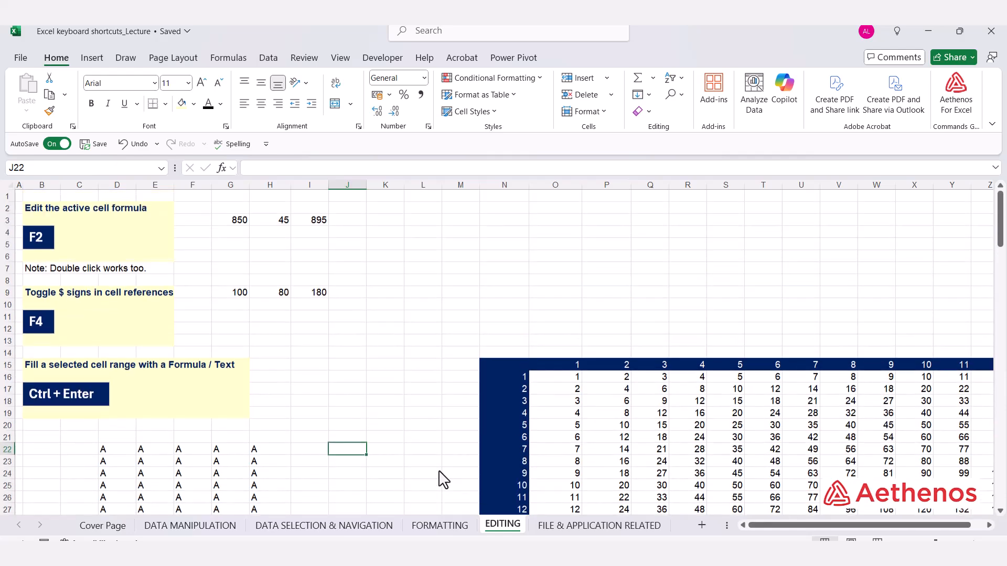
{"action": "left_click", "coordinate": [319, 318]}
{"action": "type", "text": "="}
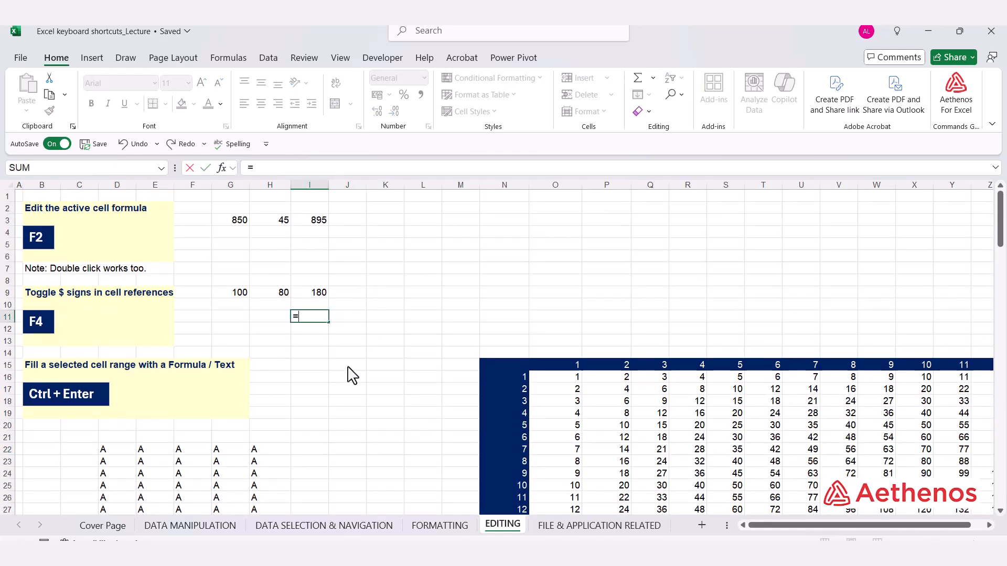
{"action": "key", "text": "Up"}
{"action": "key", "text": "Up"}
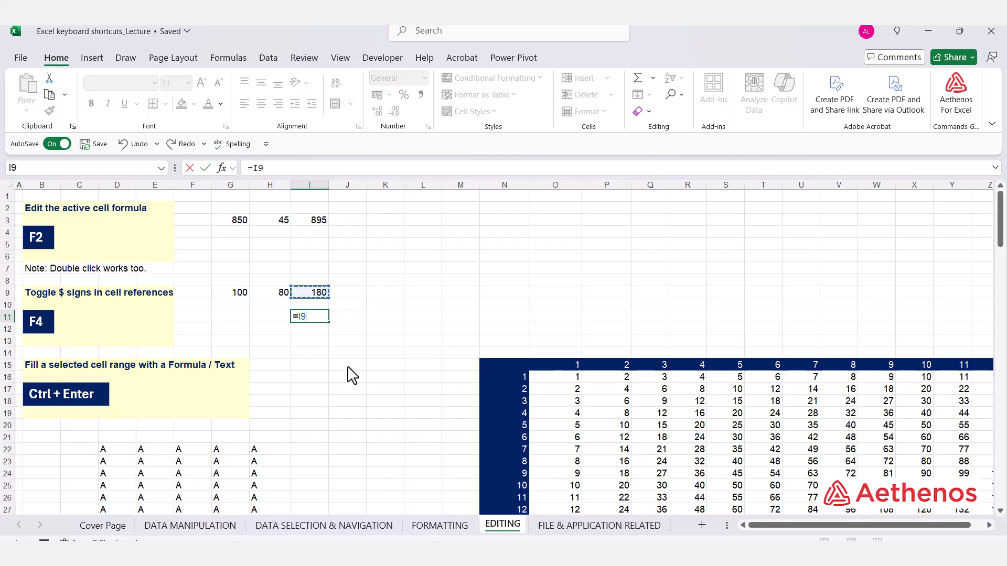
{"action": "type", "text": "*100"}
{"action": "key", "text": "ctrl+Return"}
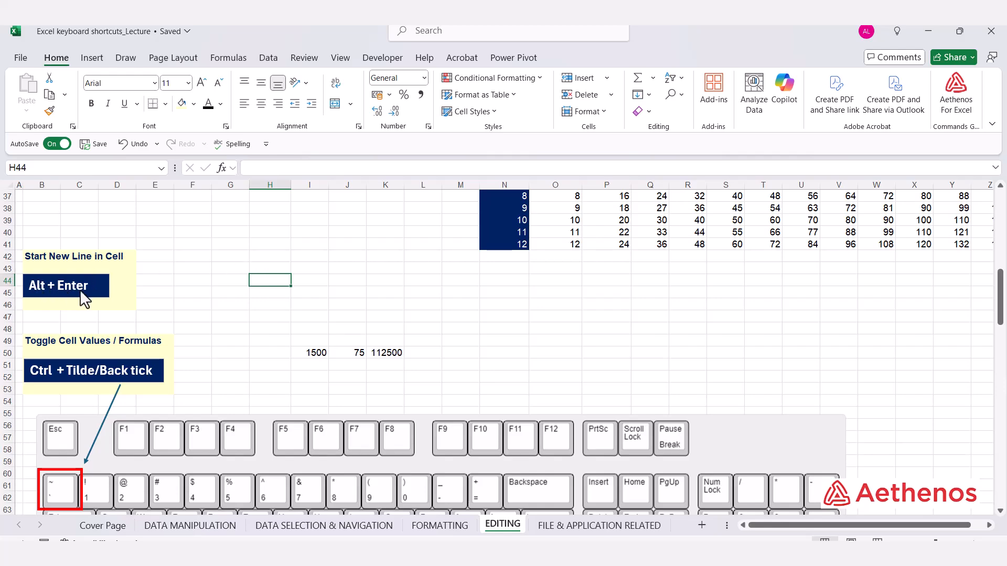
Step: Enter "This is the first line" and "This is the second line" on separate lines within cell H44, expanding the formula bar
{"action": "left_click", "coordinate": [260, 168]}
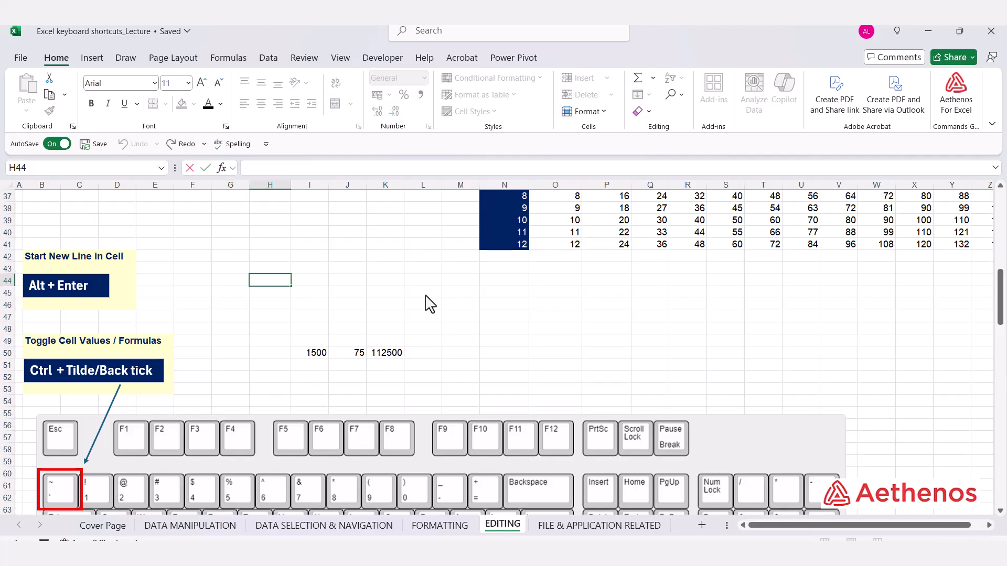
{"action": "type", "text": "This is the first"}
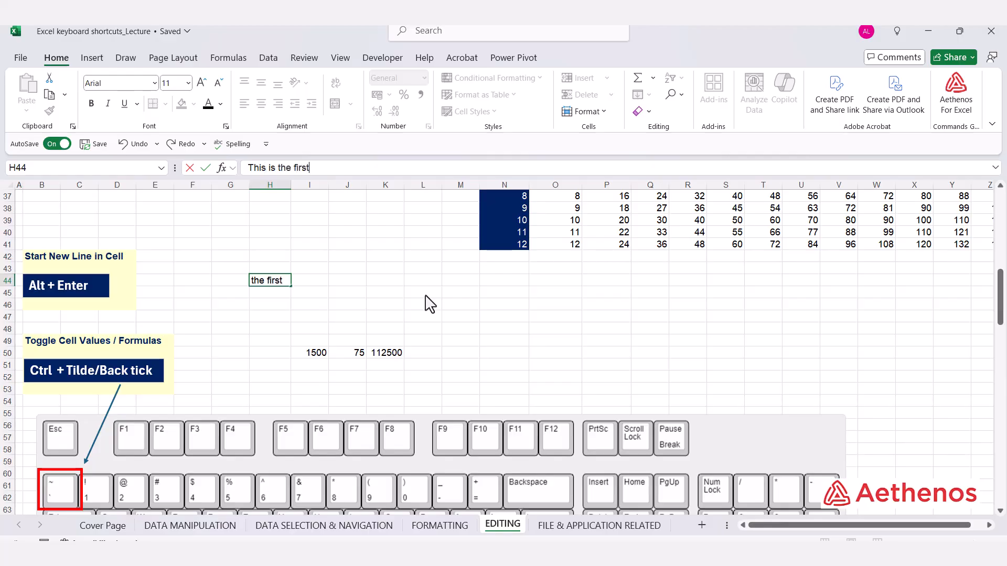
{"action": "type", "text": " line"}
{"action": "key", "text": "Escape"}
{"action": "left_click_drag", "start_coordinate": [339, 179], "coordinate": [337, 219]}
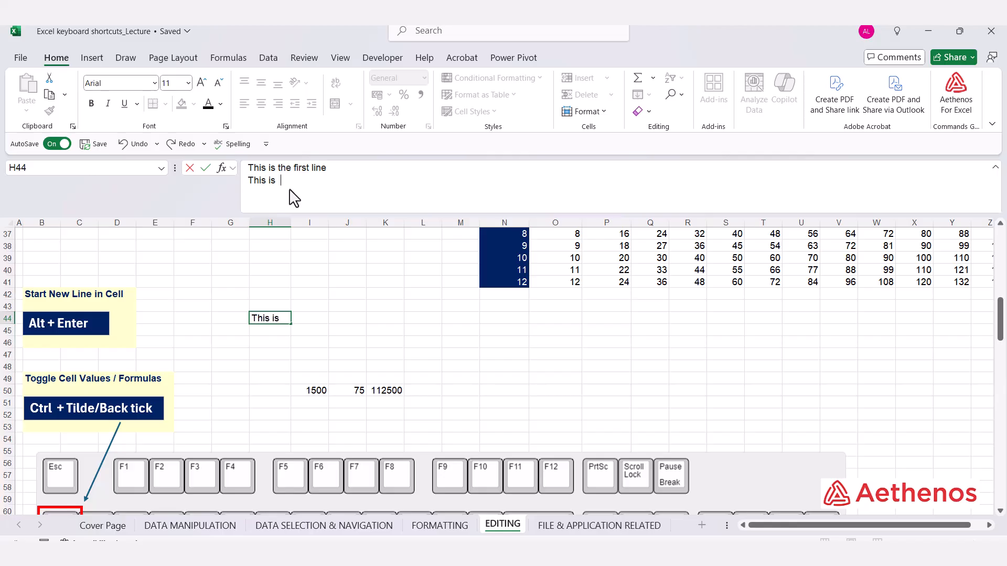
{"action": "type", "text": "the second line"}
{"action": "key", "text": "Return"}
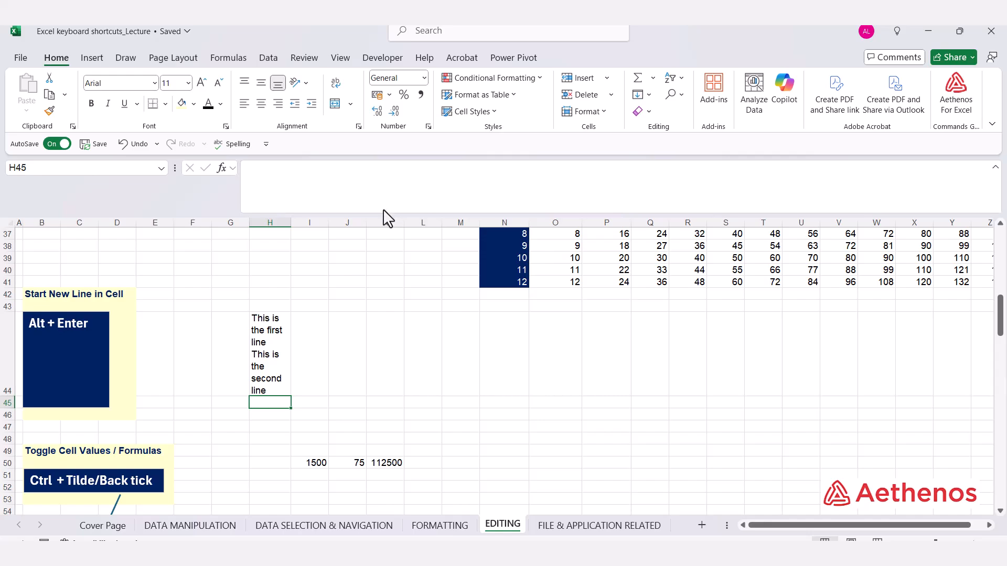
Step: Widen column H so that each line of the text in H44 fits on one row
{"action": "double_click", "coordinate": [291, 224]}
{"action": "left_click_drag", "start_coordinate": [292, 224], "coordinate": [399, 239]}
{"action": "left_click", "coordinate": [285, 224]}
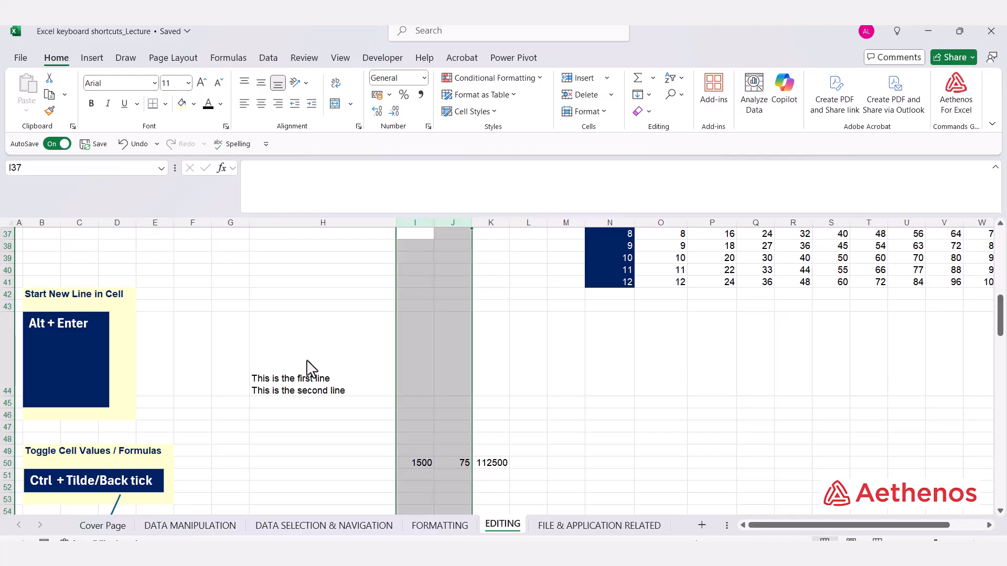
Step: Undo the column widening and the two-line text entry in H44, and collapse the formula bar to one line
{"action": "key", "text": "ctrl+z"}
{"action": "key", "text": "ctrl+z"}
{"action": "scroll", "coordinate": [307, 361], "scroll_direction": "down", "scroll_amount": 3}
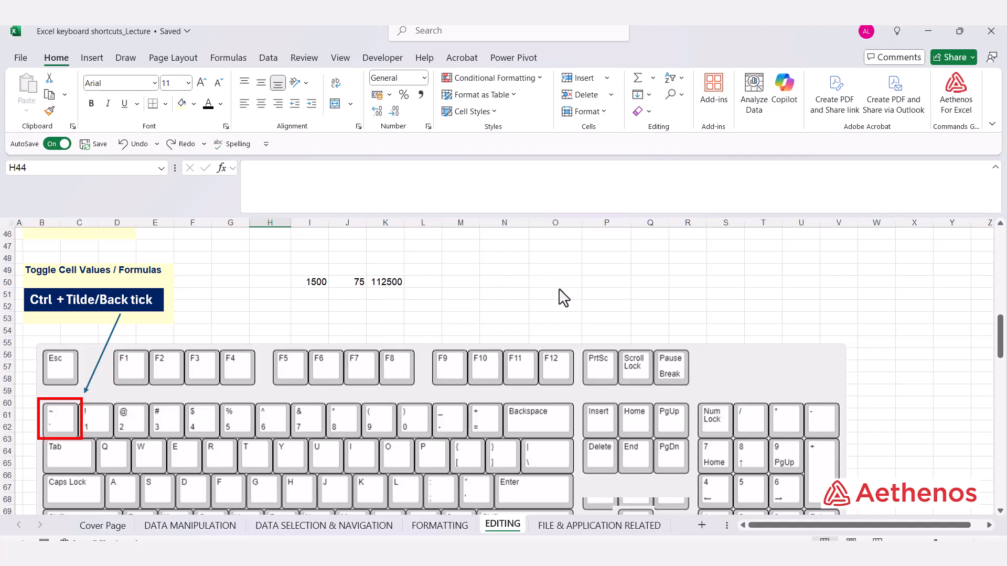
{"action": "key", "text": "ctrl+shift+u"}
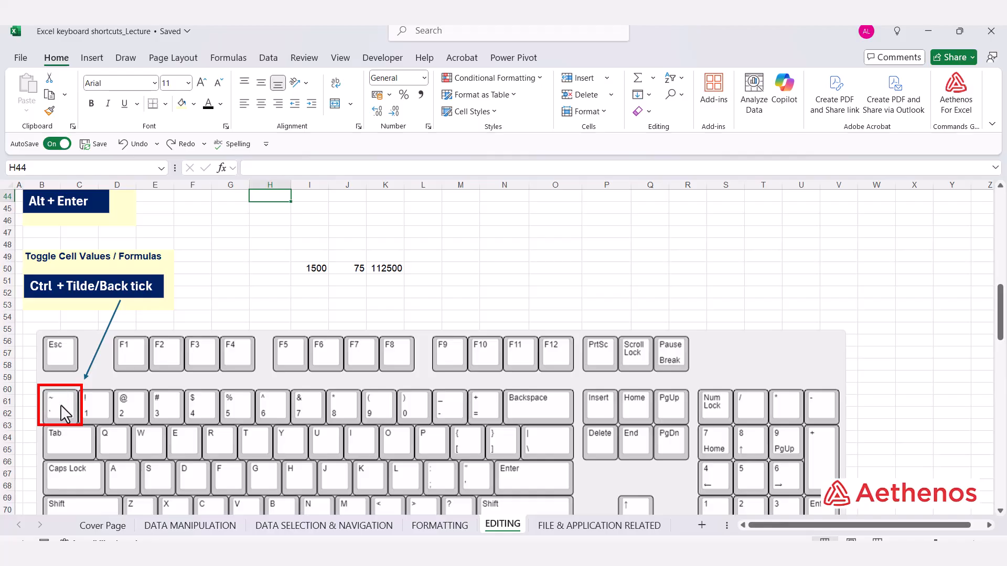
Step: Check the formula in cell K50 and switch the whole sheet to showing formulas instead of values
{"action": "left_click", "coordinate": [373, 272]}
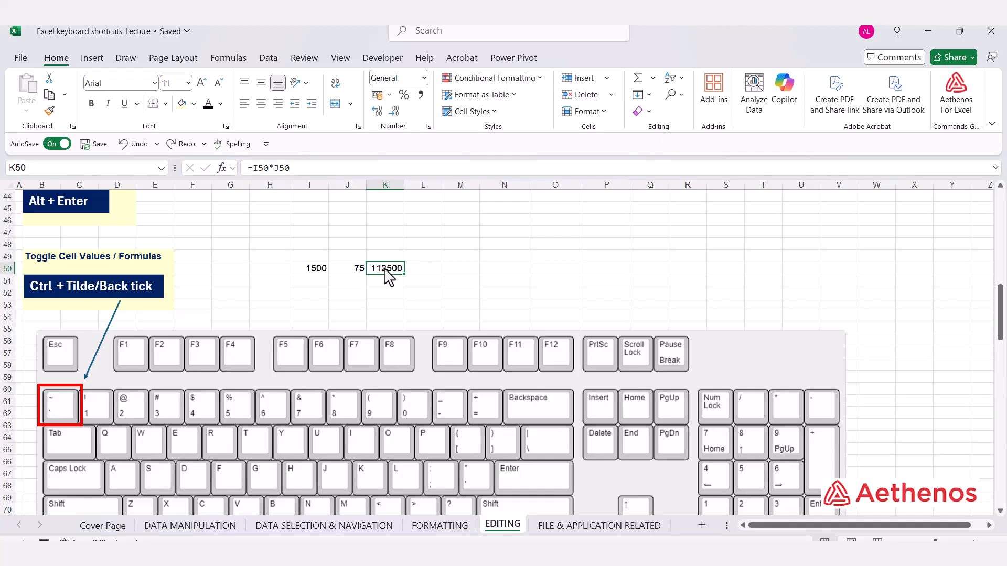
{"action": "left_click", "coordinate": [433, 271]}
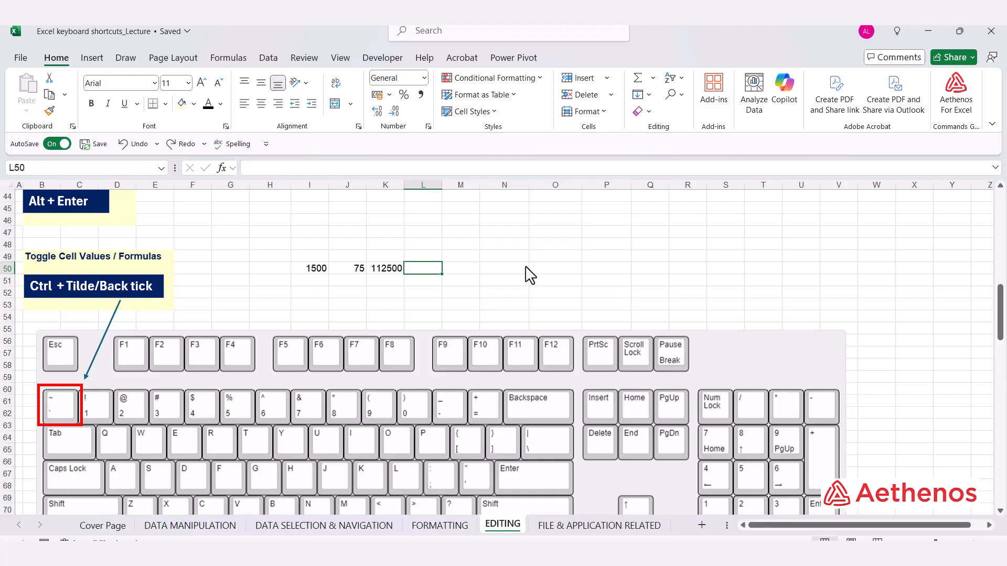
{"action": "key", "text": "ctrl+grave"}
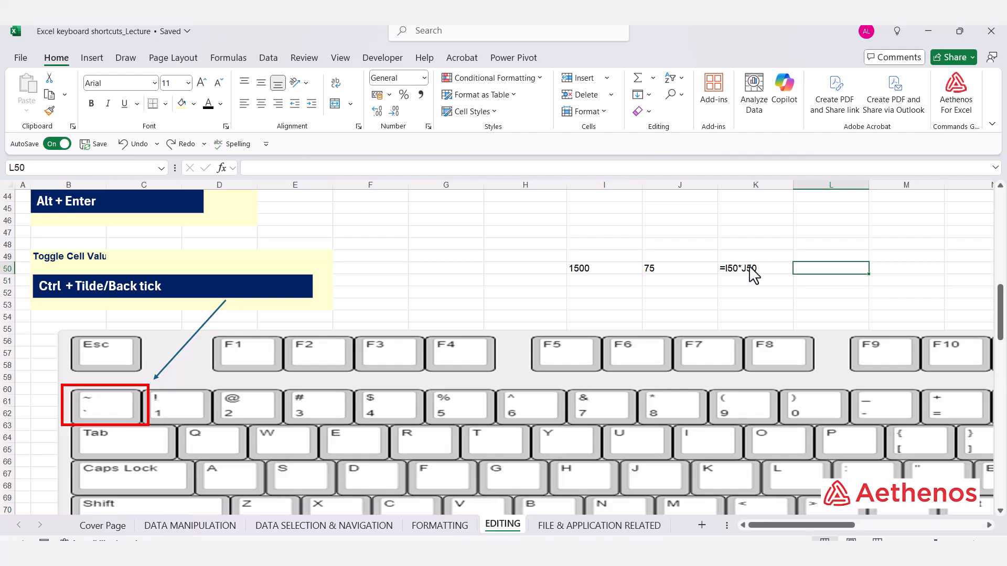
Step: Examine the displayed formulas in column I and in both multiplication tables, and switch the sheet back to showing values
{"action": "scroll", "coordinate": [754, 280], "scroll_direction": "up", "scroll_amount": 12}
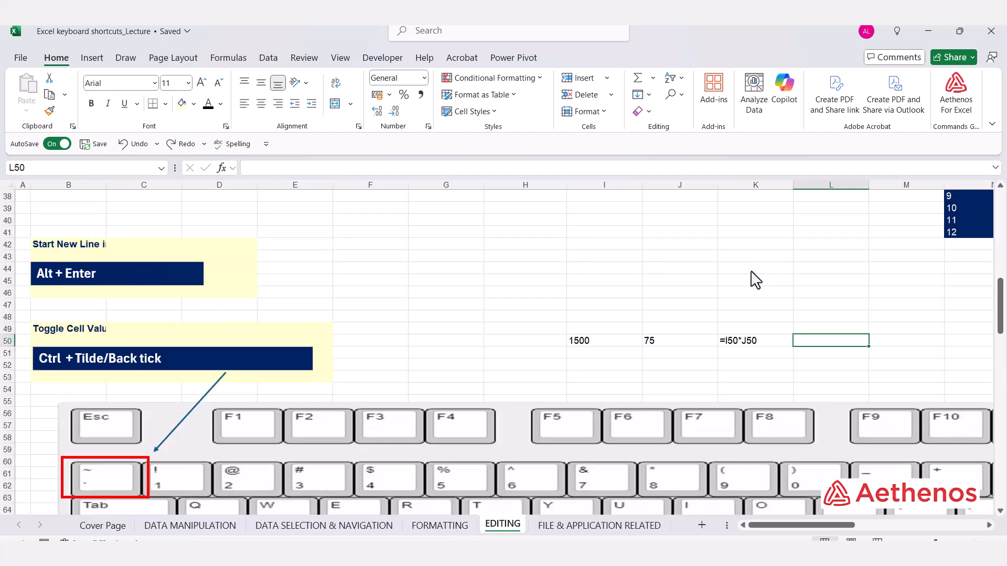
{"action": "scroll", "coordinate": [754, 279], "scroll_direction": "up", "scroll_amount": 3}
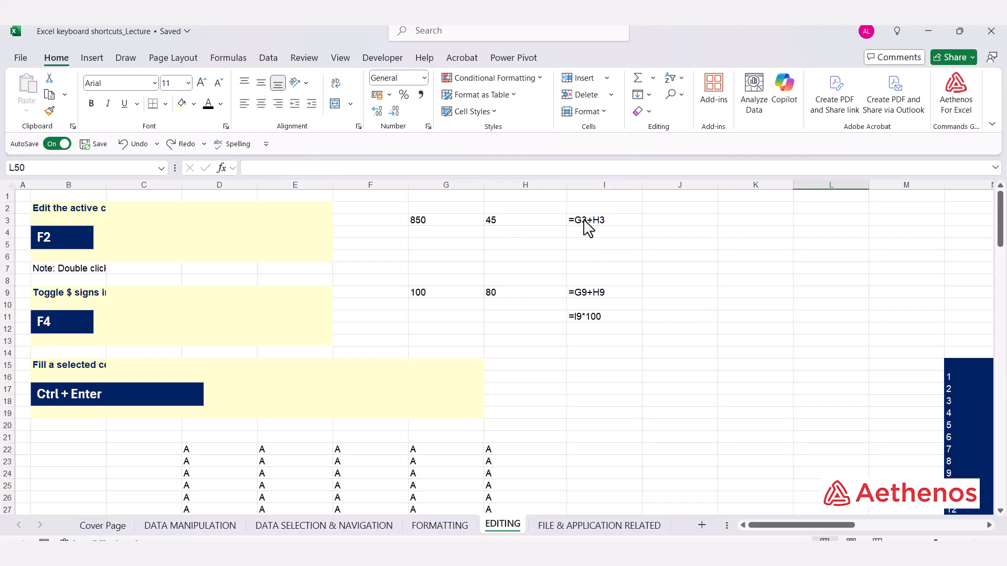
{"action": "scroll", "coordinate": [581, 344], "scroll_direction": "down", "scroll_amount": 4}
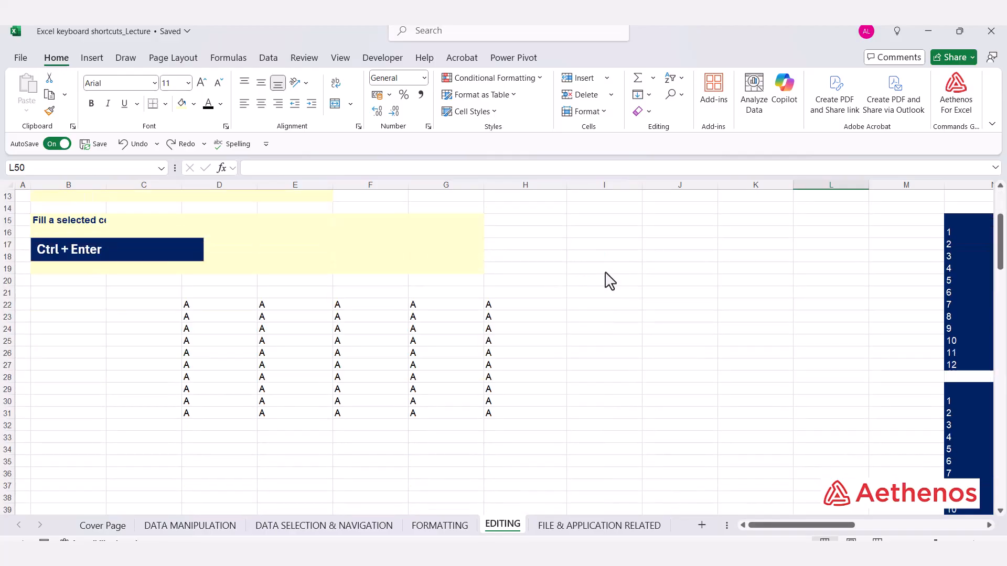
{"action": "left_click_drag", "start_coordinate": [777, 526], "coordinate": [861, 525]}
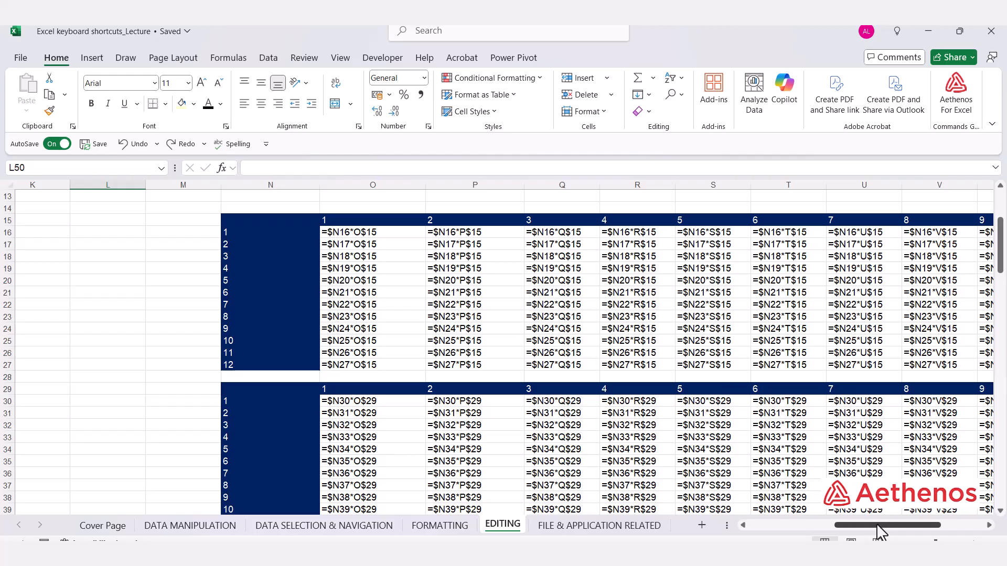
{"action": "left_click_drag", "start_coordinate": [876, 523], "coordinate": [664, 515]}
{"action": "scroll", "coordinate": [596, 465], "scroll_direction": "up", "scroll_amount": 4}
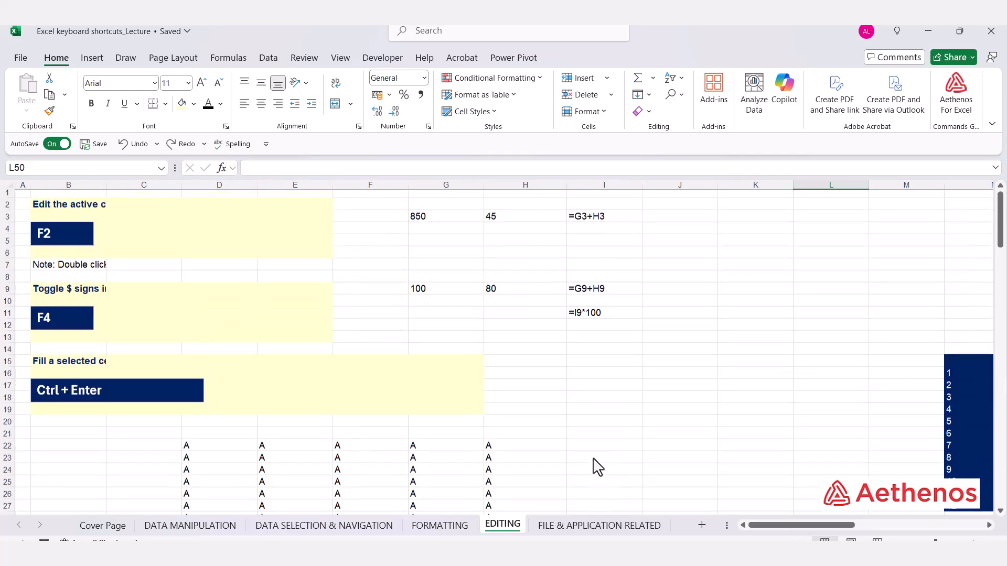
{"action": "scroll", "coordinate": [595, 465], "scroll_direction": "down", "scroll_amount": 13}
{"action": "scroll", "coordinate": [597, 464], "scroll_direction": "down", "scroll_amount": 1}
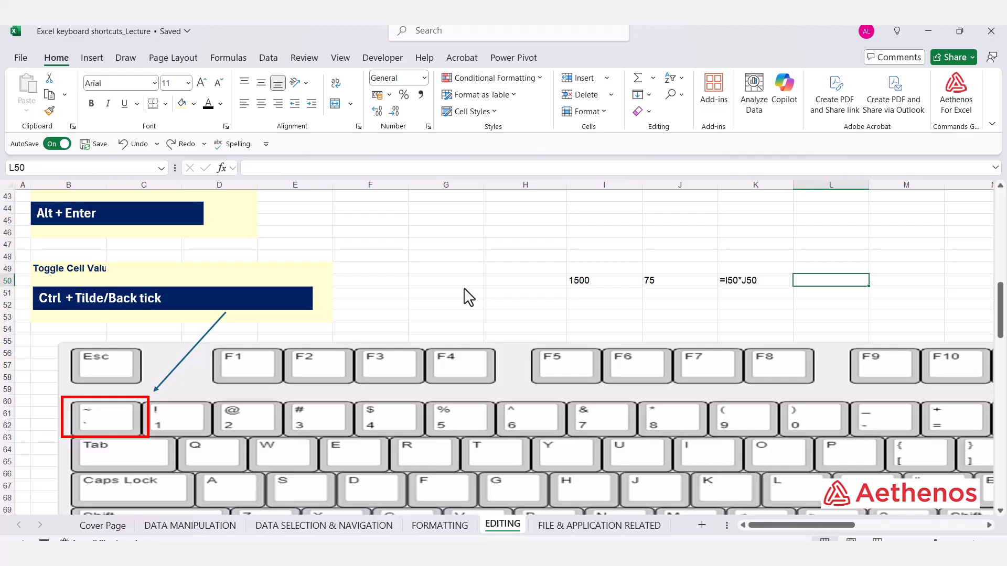
{"action": "key", "text": "ctrl+grave"}
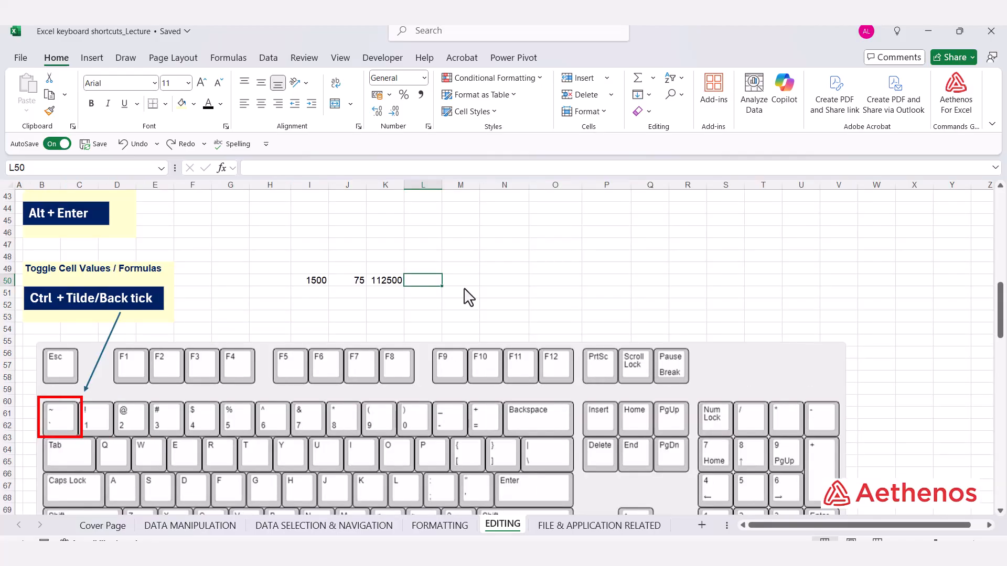
Step: Enter the current time as a fixed value in cell H80, beside the current time section
{"action": "scroll", "coordinate": [464, 289], "scroll_direction": "down", "scroll_amount": 1}
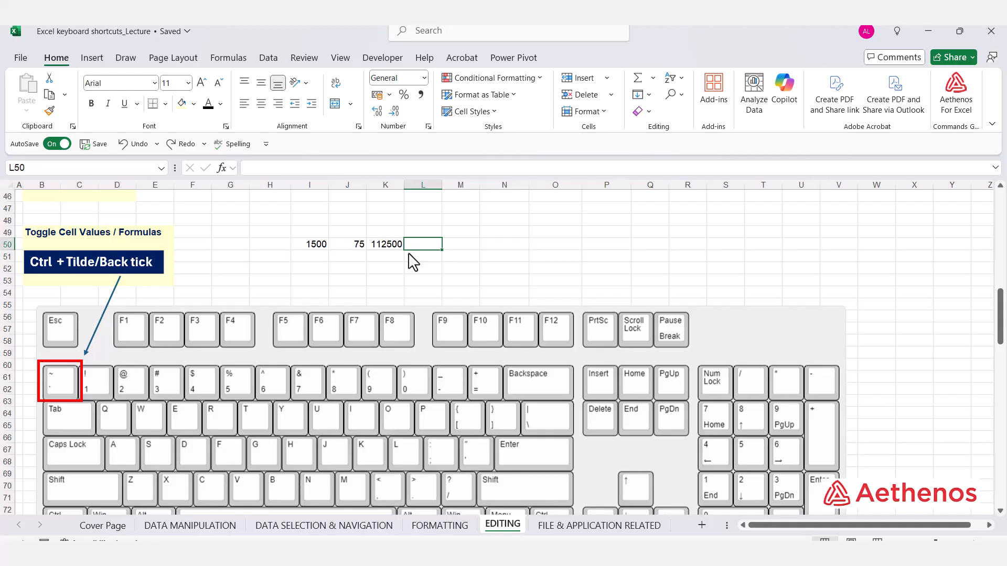
{"action": "scroll", "coordinate": [410, 260], "scroll_direction": "down", "scroll_amount": 4}
{"action": "scroll", "coordinate": [408, 253], "scroll_direction": "down", "scroll_amount": 6}
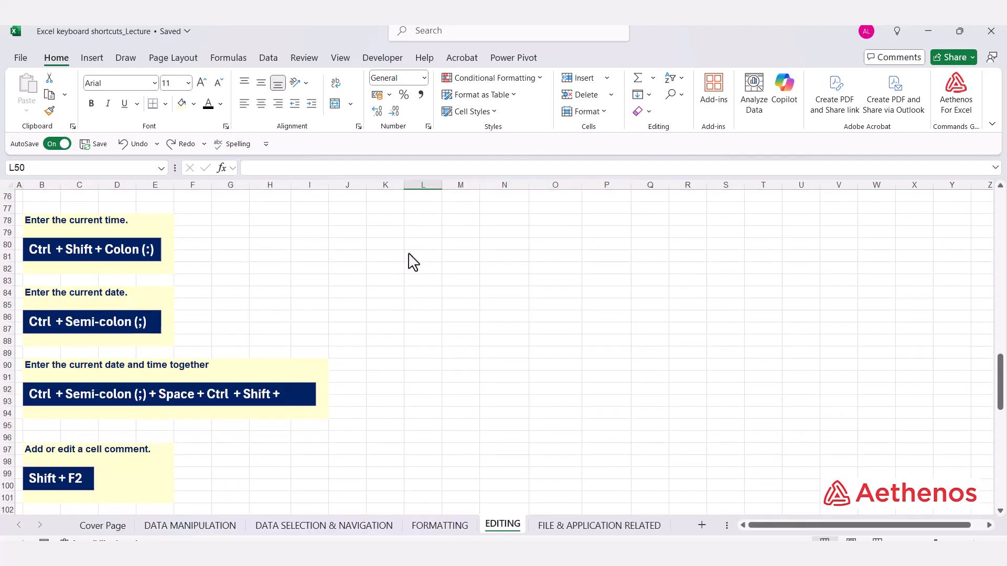
{"action": "left_click", "coordinate": [277, 247]}
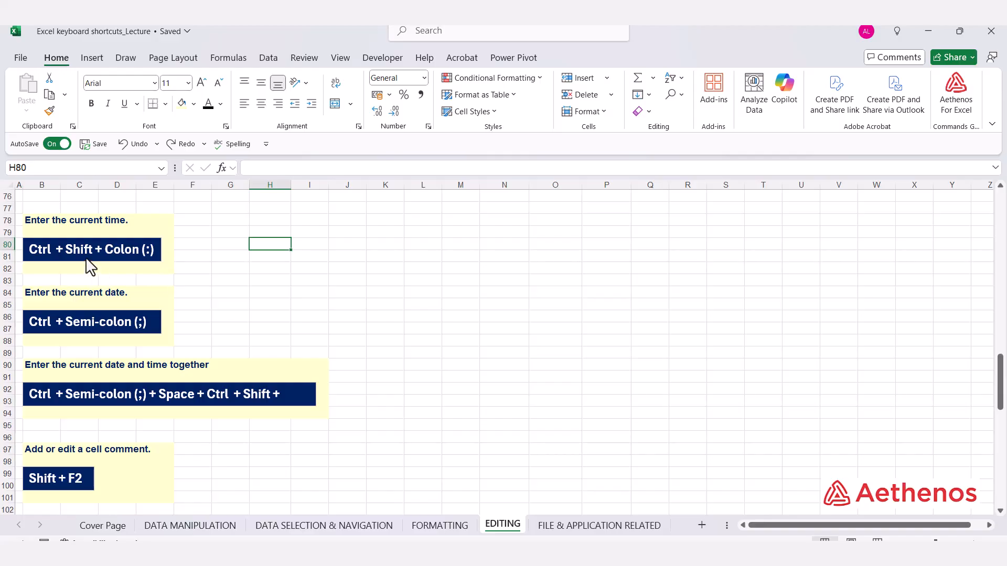
{"action": "key", "text": "ctrl+shift+colon"}
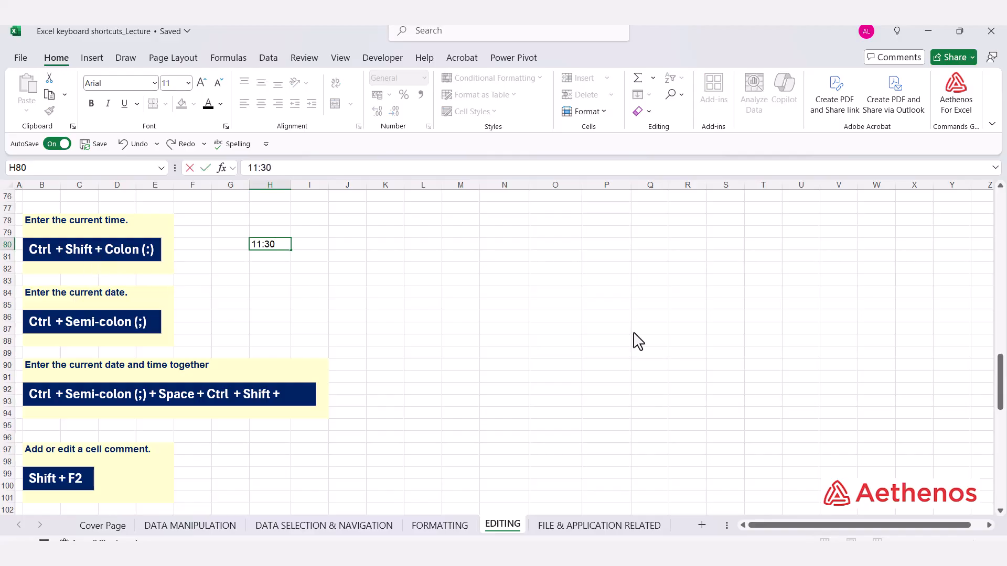
{"action": "key", "text": "Return"}
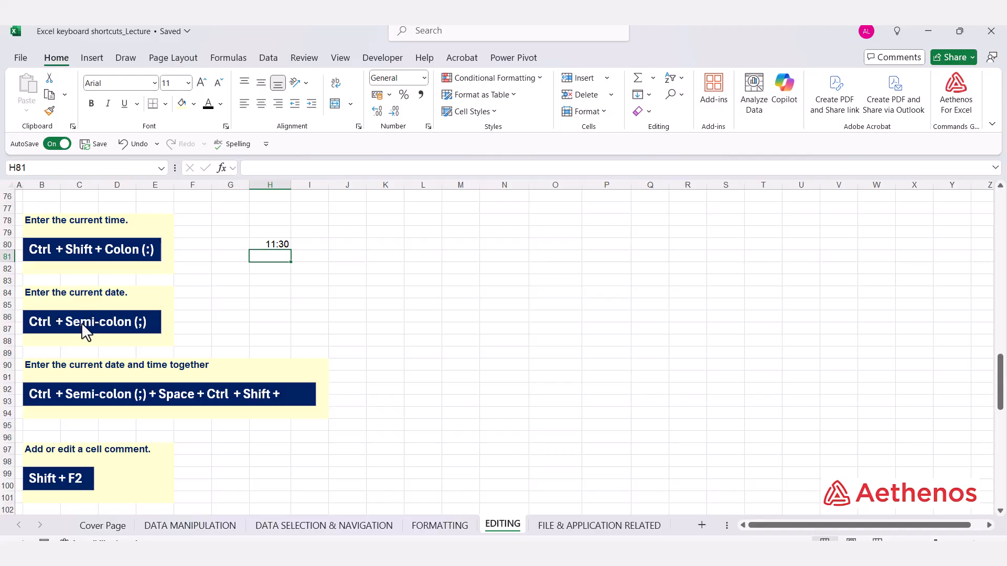
Step: Enter the current date as a fixed value in cell H86 and autofit column H to show it in full
{"action": "left_click", "coordinate": [270, 316]}
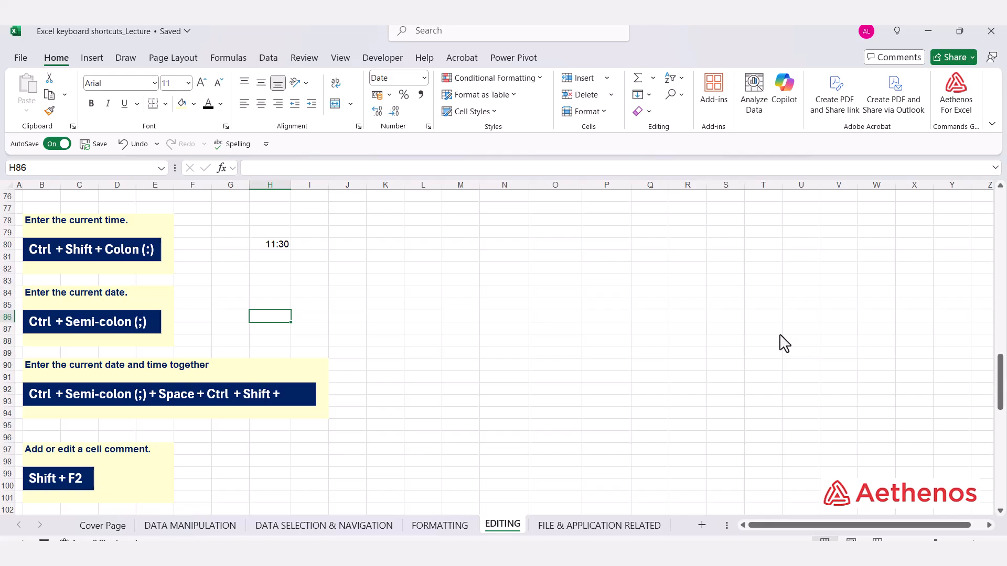
{"action": "key", "text": "ctrl+semicolon"}
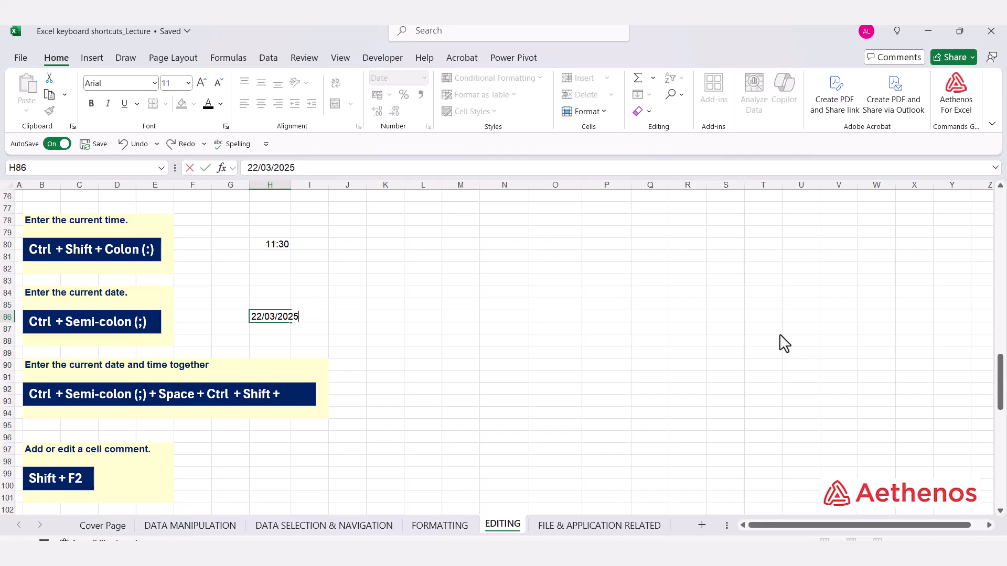
{"action": "key", "text": "Return"}
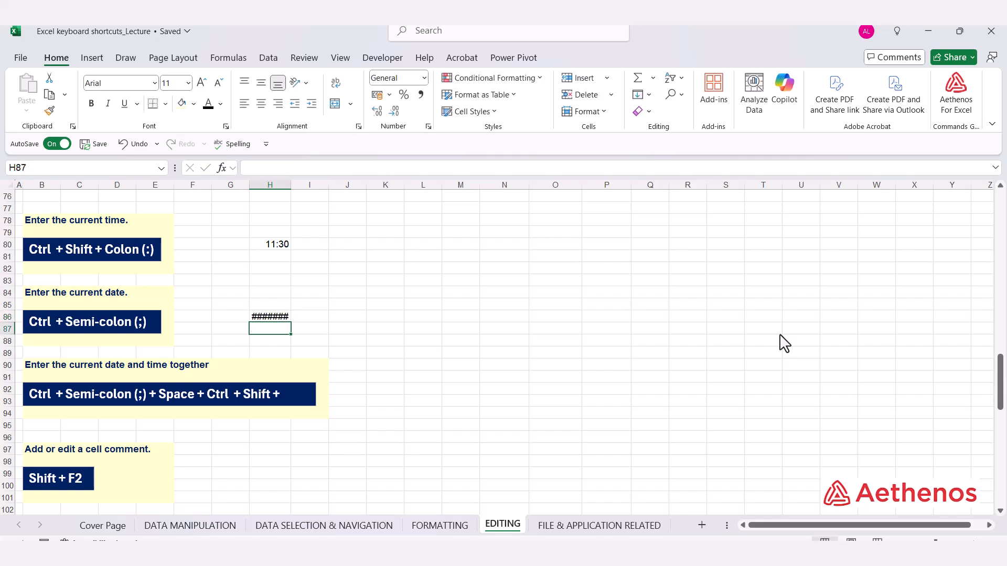
{"action": "double_click", "coordinate": [291, 185]}
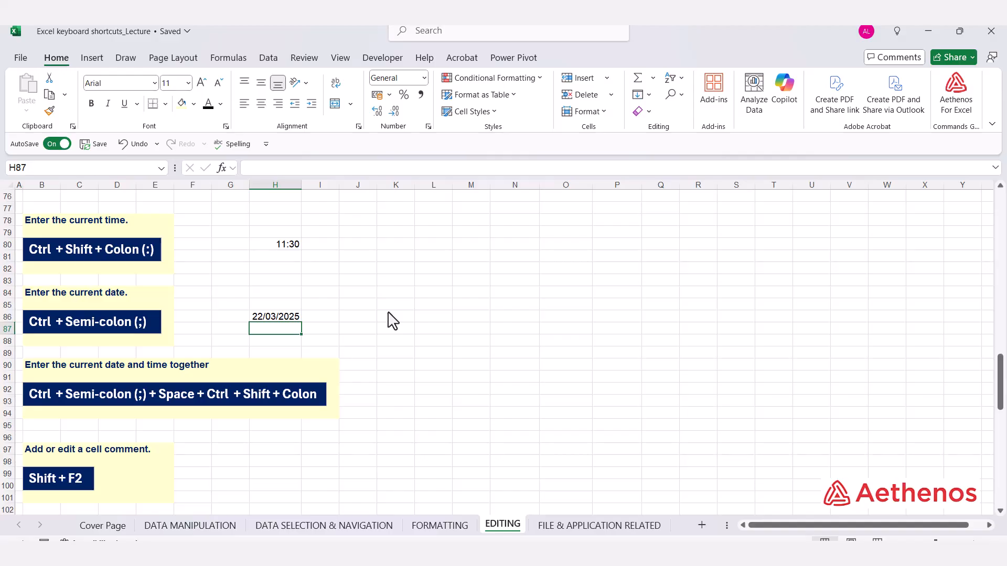
Step: Enter the current date and time together, separated by a space, as a fixed value in cell K91
{"action": "scroll", "coordinate": [392, 320], "scroll_direction": "down", "scroll_amount": 4}
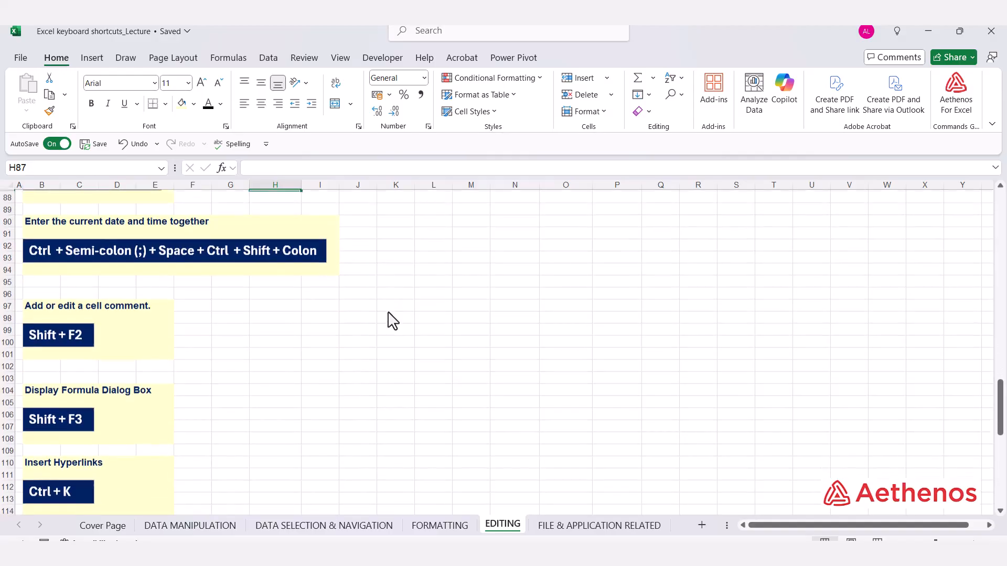
{"action": "scroll", "coordinate": [392, 320], "scroll_direction": "up", "scroll_amount": 2}
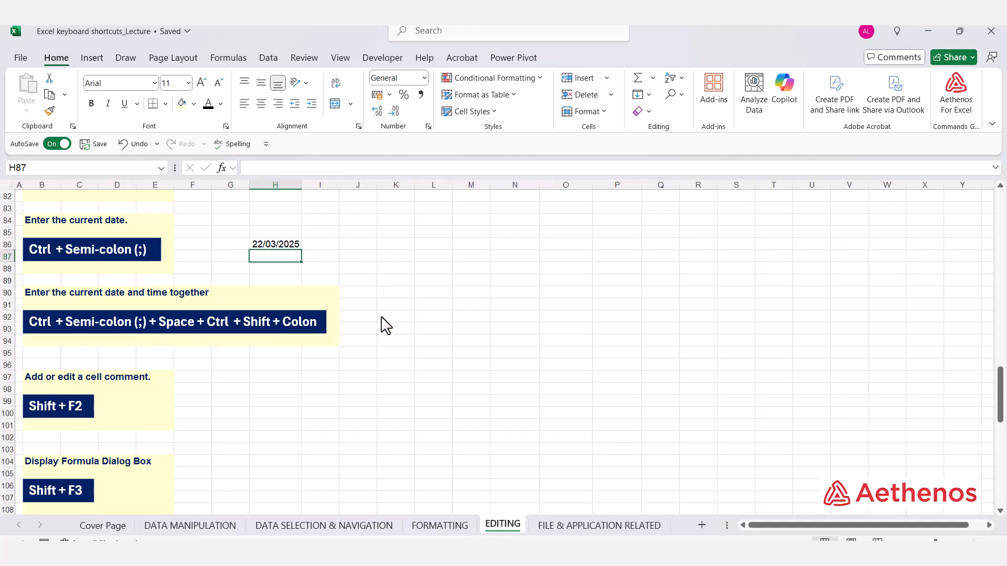
{"action": "left_click", "coordinate": [404, 305]}
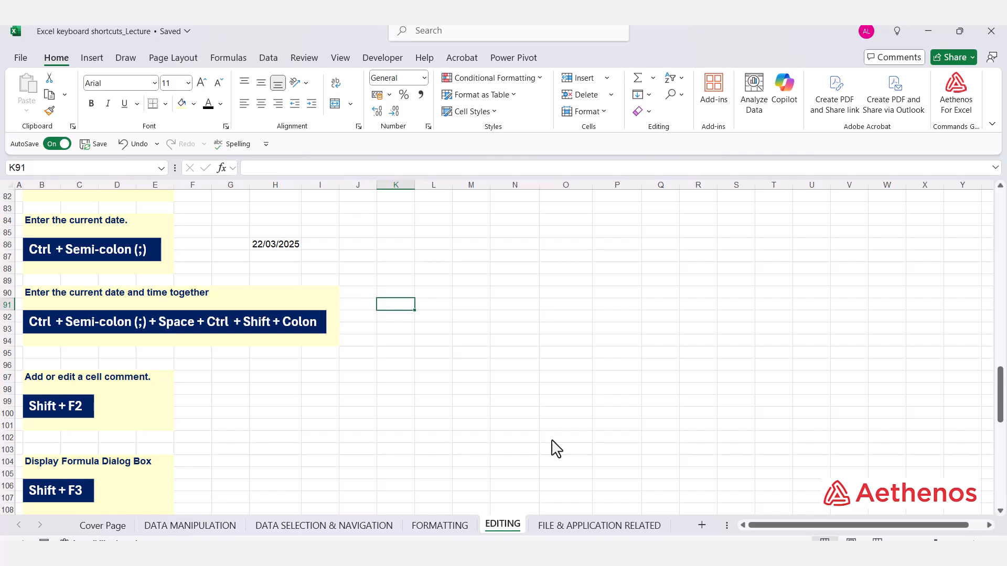
{"action": "key", "text": "ctrl+semicolon"}
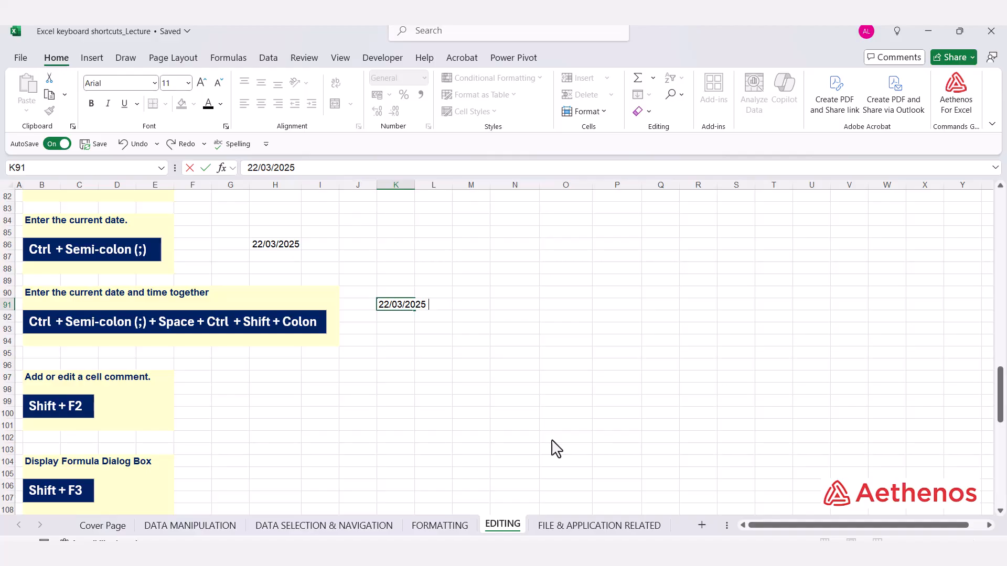
{"action": "key", "text": "ctrl+shift+colon"}
{"action": "key", "text": "Return"}
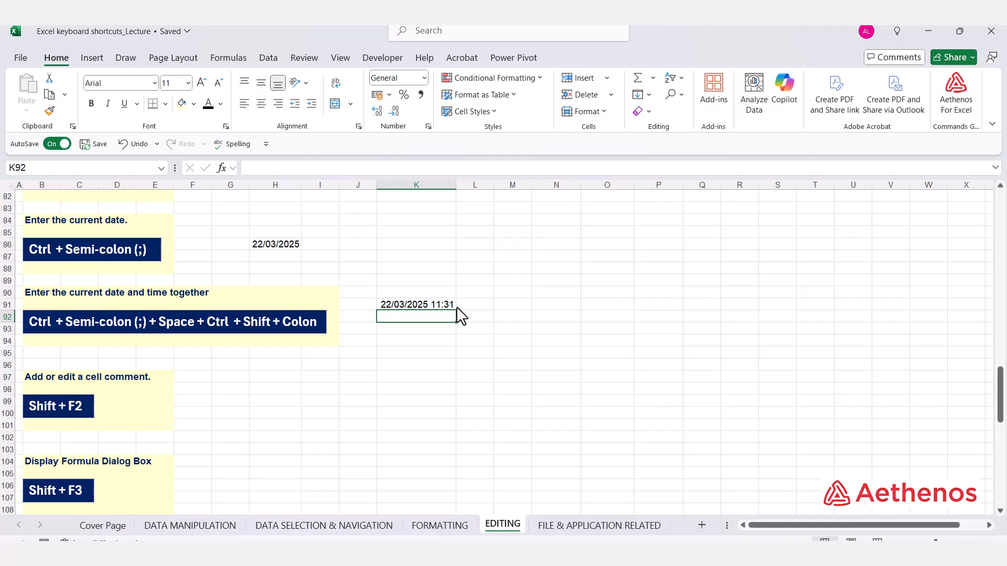
Step: Add a comment reading "New comment" to cell H99, beside the cell comment section
{"action": "scroll", "coordinate": [434, 371], "scroll_direction": "down", "scroll_amount": 4}
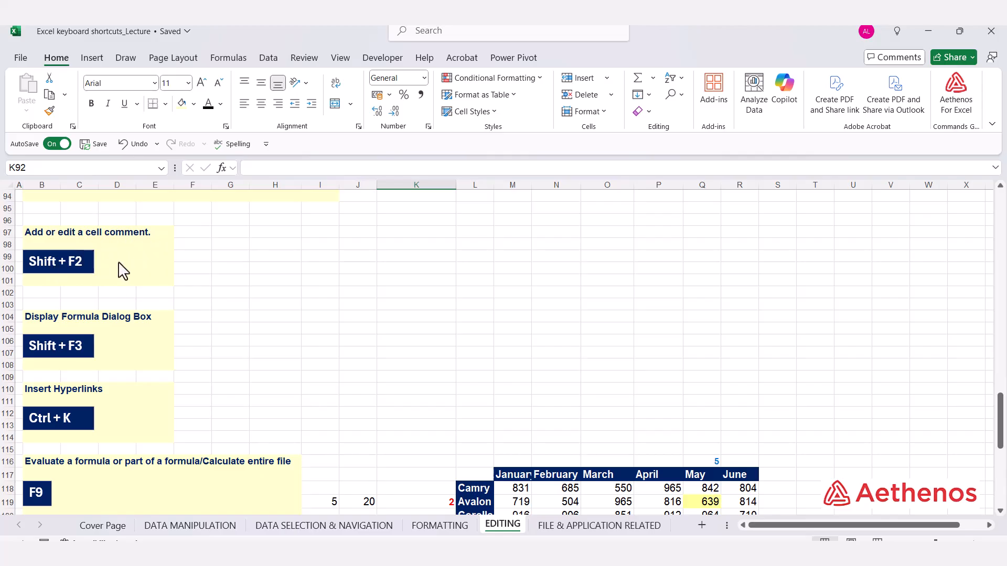
{"action": "left_click", "coordinate": [267, 259]}
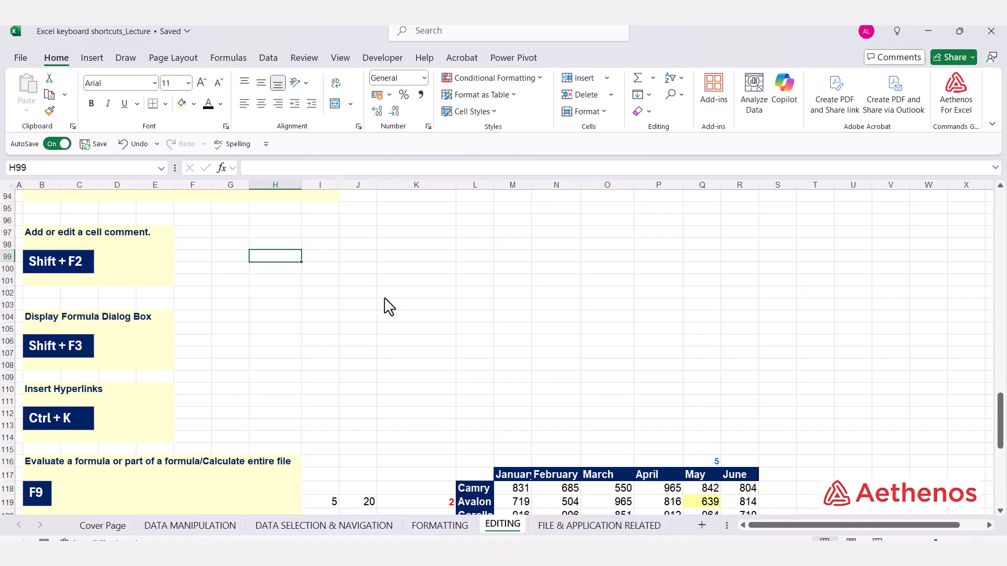
{"action": "key", "text": "shift+F2"}
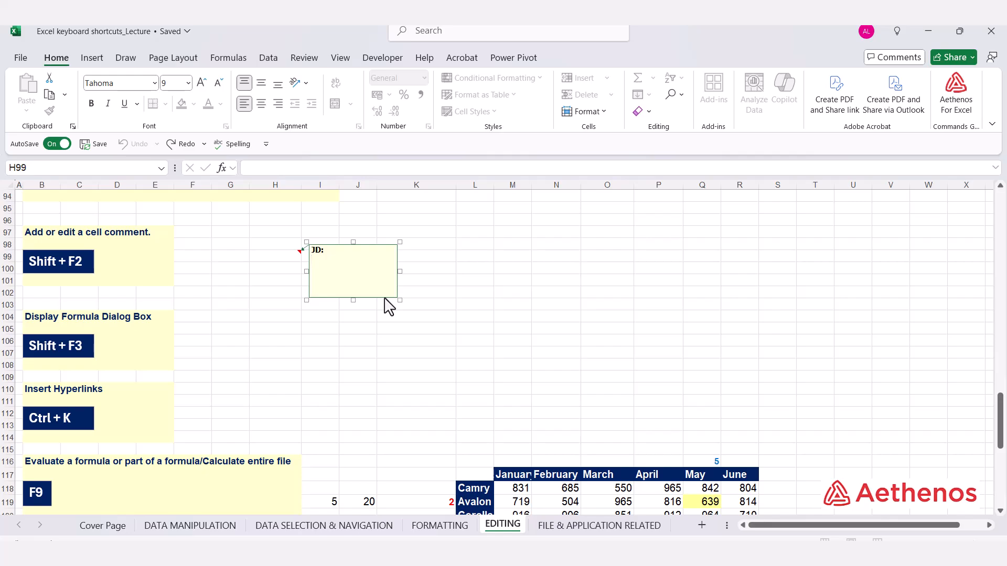
{"action": "type", "text": "New comment"}
{"action": "left_click", "coordinate": [459, 265]}
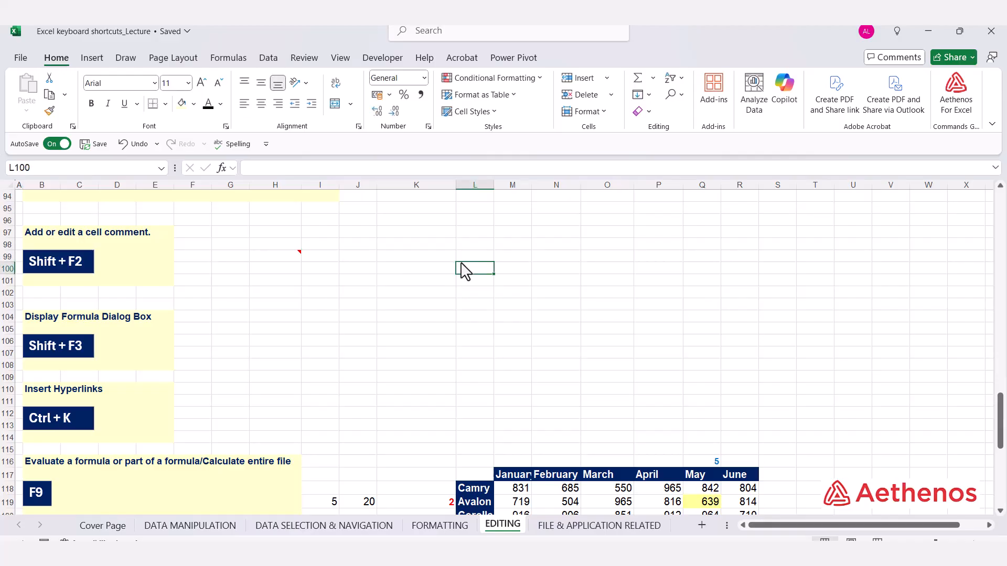
Step: Reopen the comment on cell H99 for editing and leave it
{"action": "left_click", "coordinate": [266, 256]}
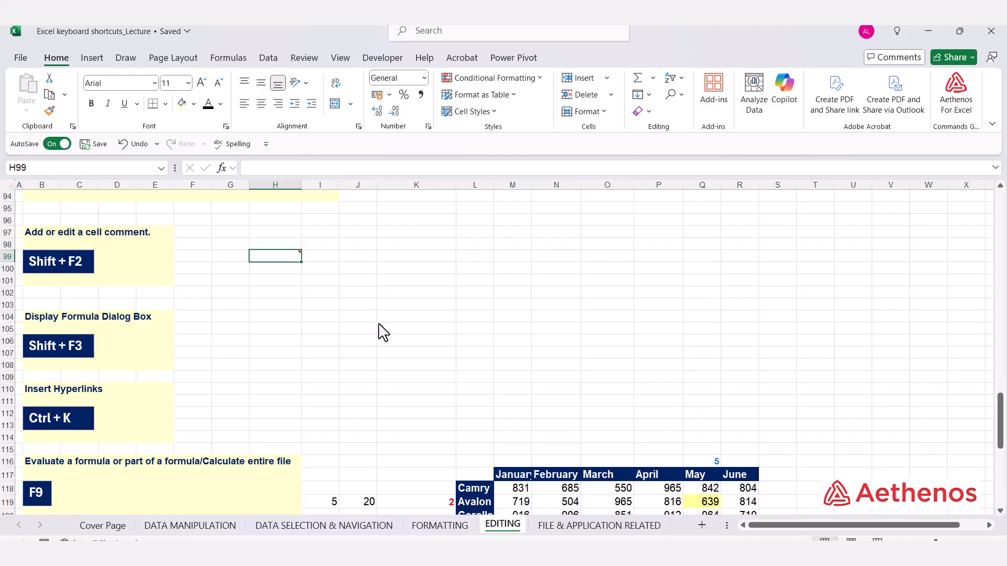
{"action": "key", "text": "shift+F2"}
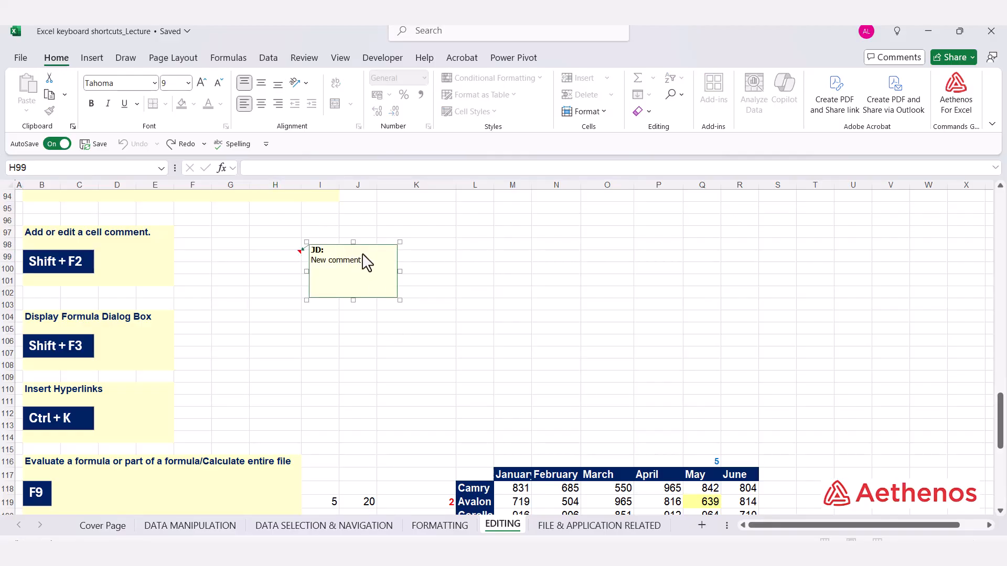
{"action": "left_click", "coordinate": [447, 273]}
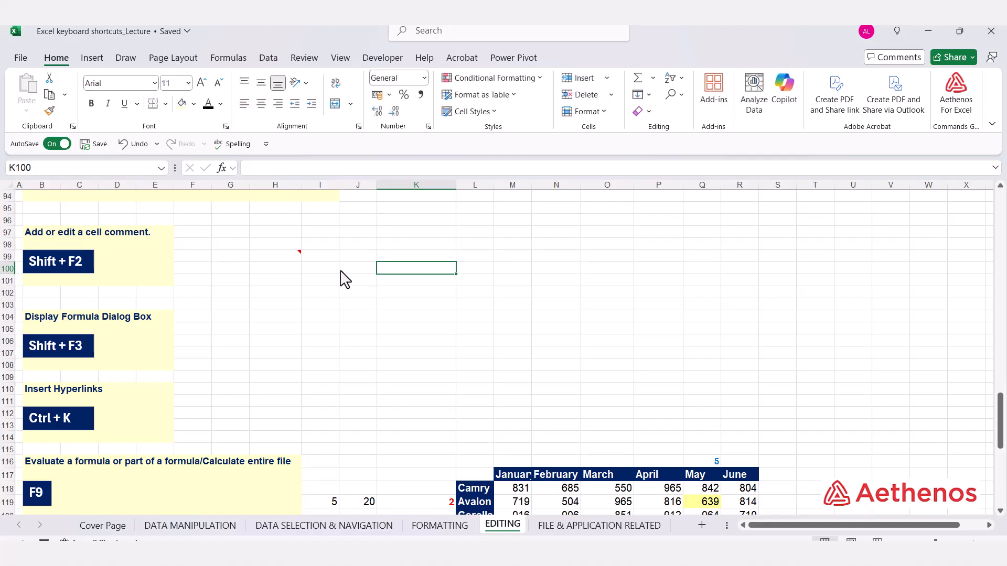
{"action": "left_click", "coordinate": [272, 257]}
{"action": "left_click", "coordinate": [325, 318]}
Step: Start inserting a SUM function in cell H105 through the Insert Function dialog, view its arguments and cancel
{"action": "scroll", "coordinate": [325, 319], "scroll_direction": "down", "scroll_amount": 2}
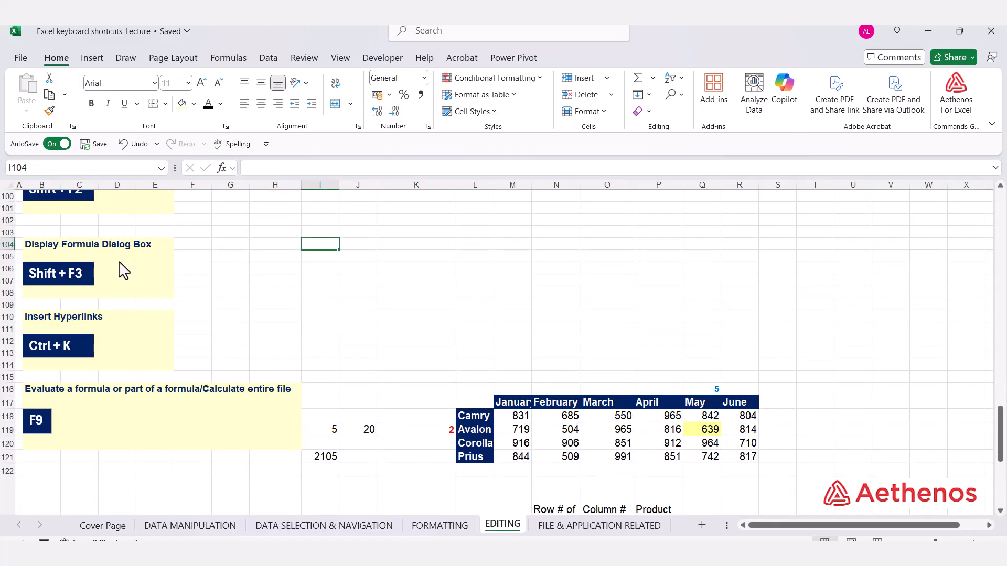
{"action": "left_click", "coordinate": [283, 257]}
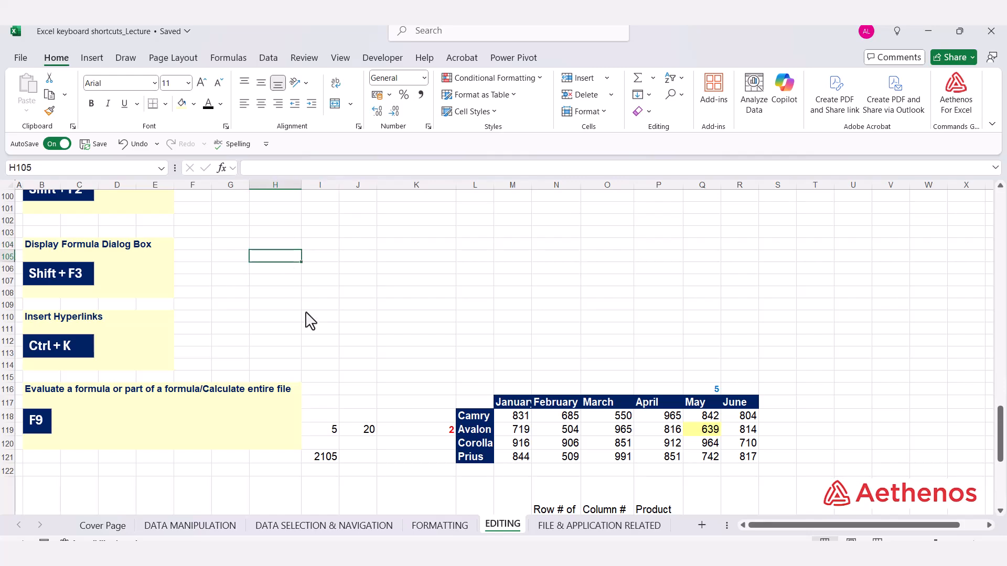
{"action": "key", "text": "shift+F3"}
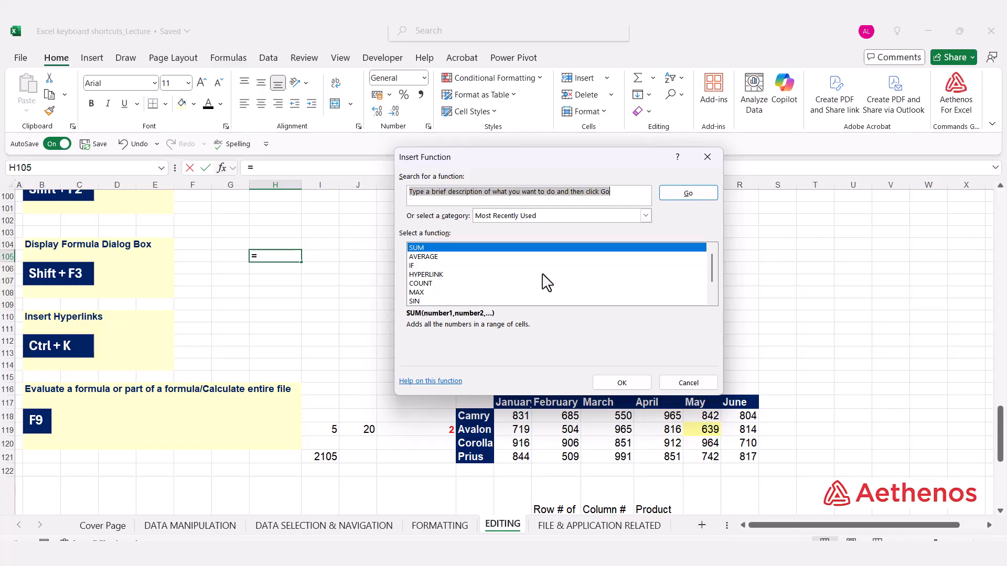
{"action": "left_click", "coordinate": [461, 245]}
{"action": "left_click", "coordinate": [619, 381]}
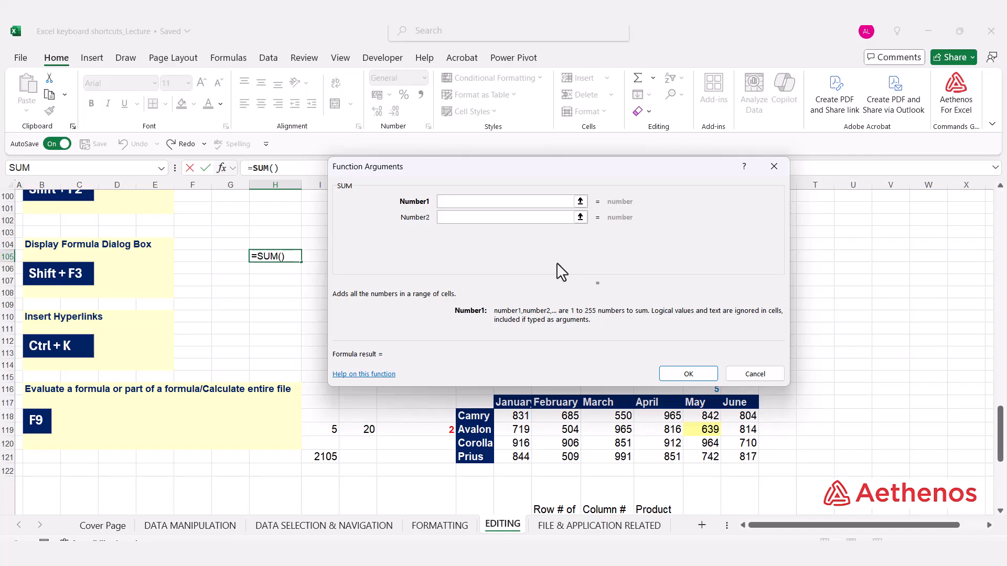
{"action": "left_click", "coordinate": [755, 374]}
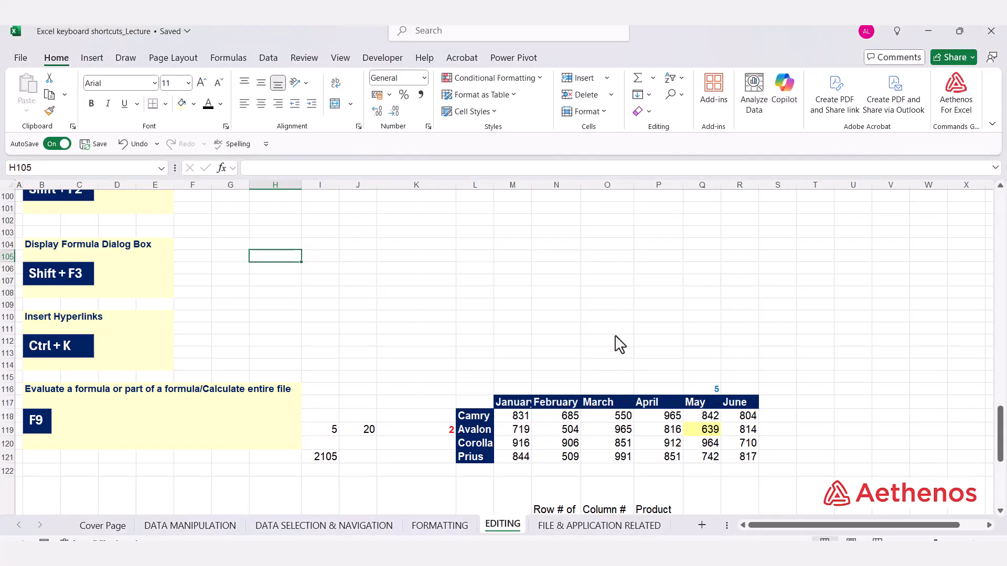
Step: Insert a hyperlink in cell H110 to cell A1 of the FORMATTING sheet, with the display text "Formatting"
{"action": "left_click", "coordinate": [258, 318]}
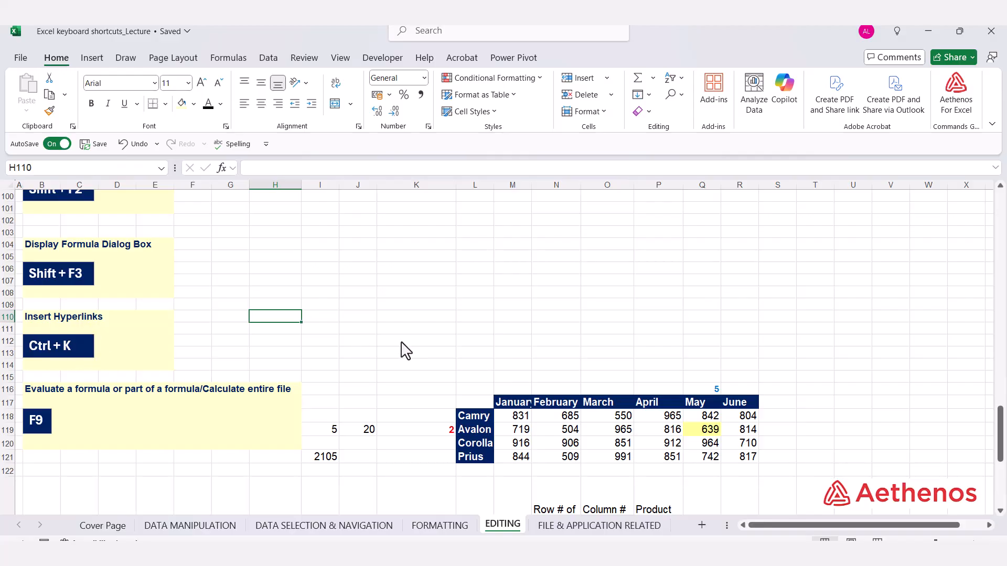
{"action": "key", "text": "ctrl+k"}
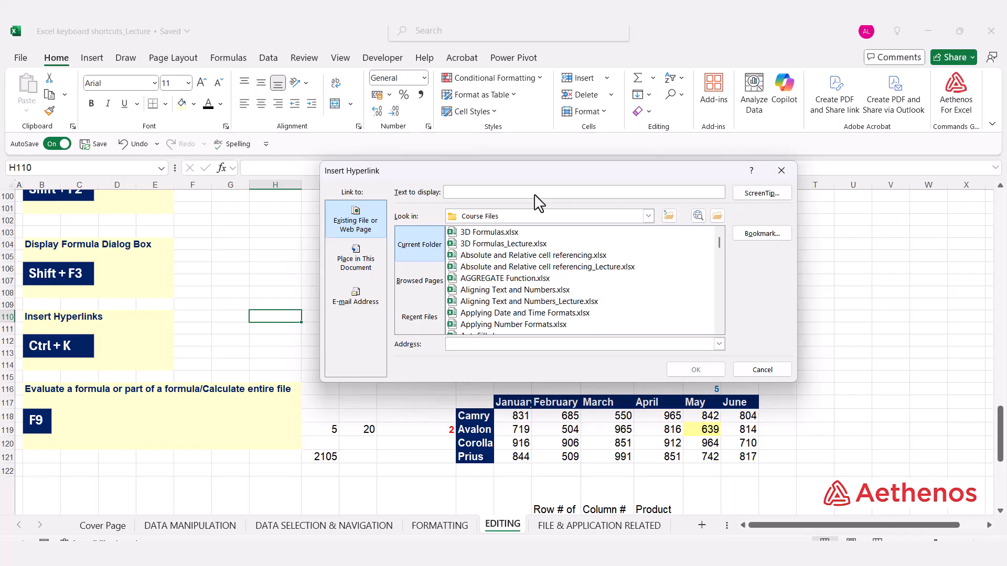
{"action": "left_click", "coordinate": [367, 267]}
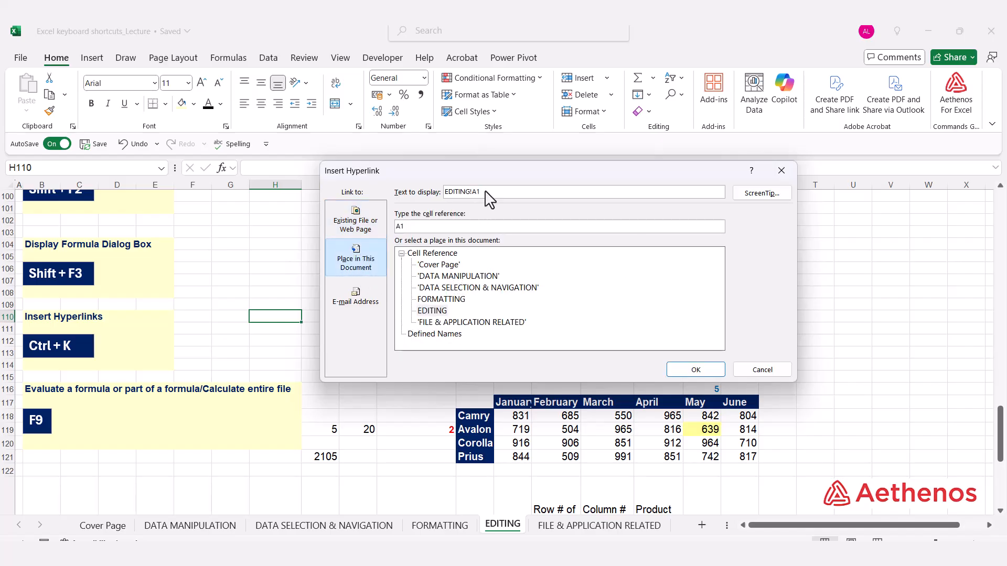
{"action": "left_click_drag", "start_coordinate": [490, 197], "coordinate": [427, 194]}
{"action": "type", "text": "Formatting"}
{"action": "left_click", "coordinate": [446, 300]}
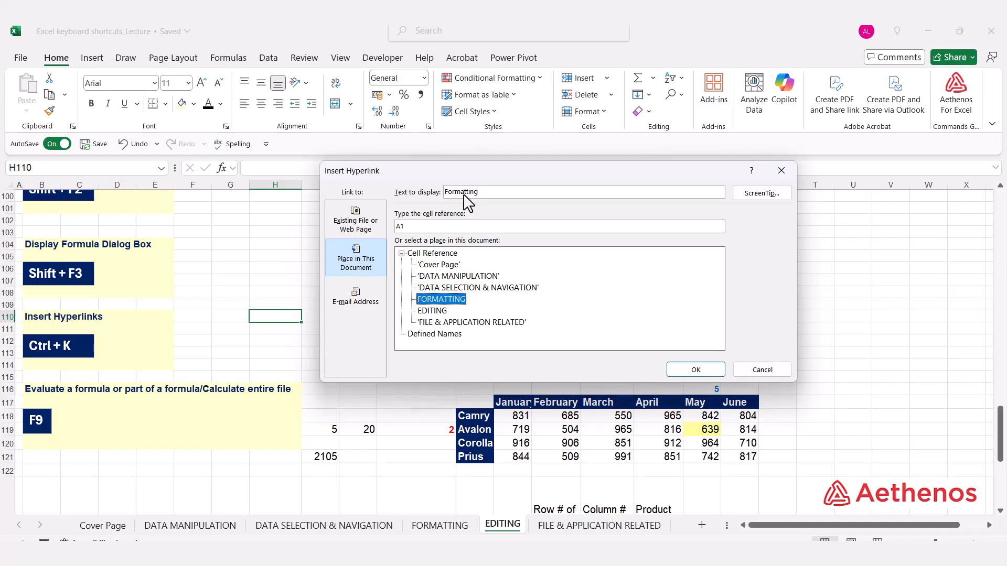
{"action": "left_click", "coordinate": [688, 368]}
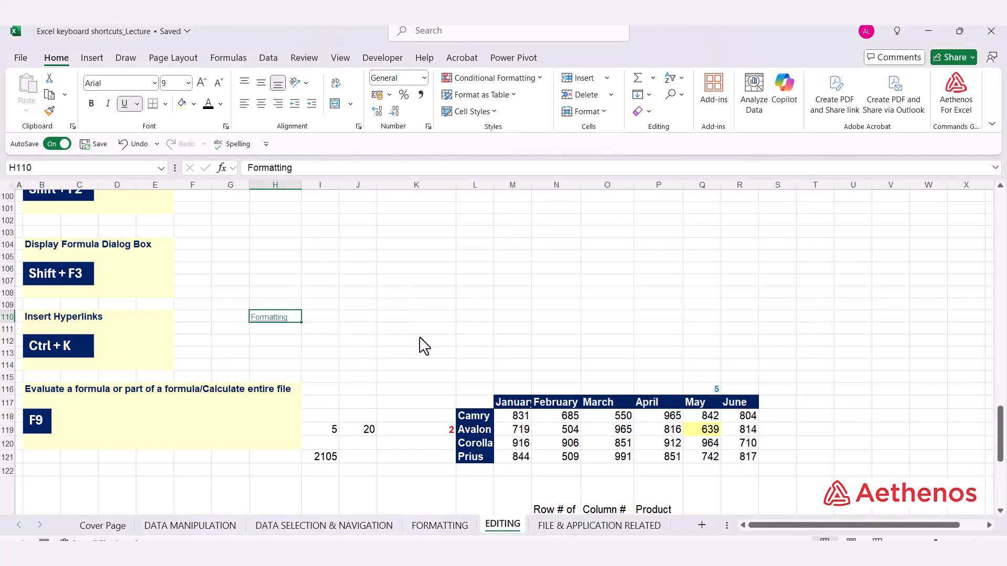
Step: Follow the Formatting link in cell H110 and return to the EDITING sheet
{"action": "left_click", "coordinate": [272, 319]}
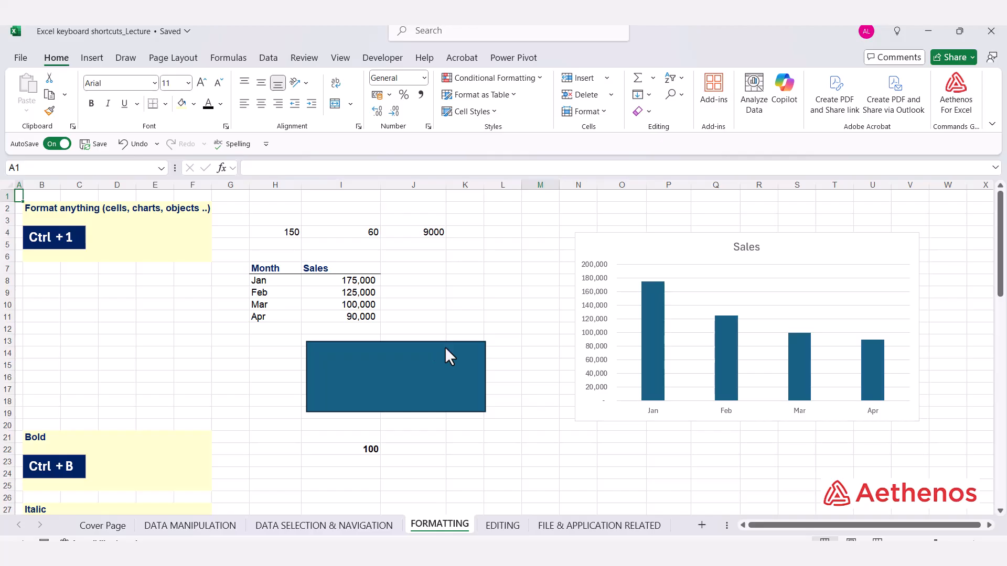
{"action": "left_click", "coordinate": [496, 526]}
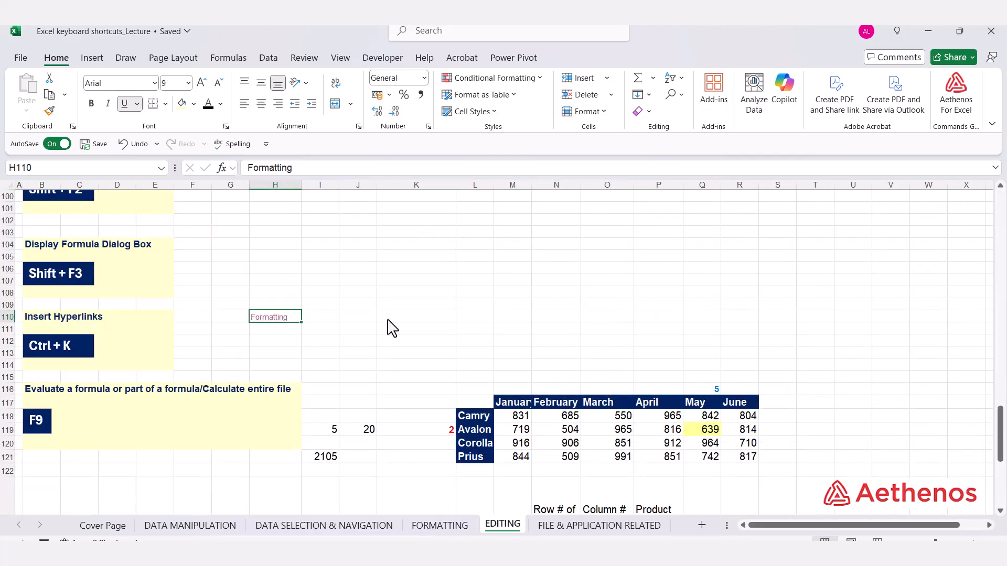
Step: Evaluate only the (1+J119) part of the formula in cell I121 and leave the cell without saving the edit
{"action": "scroll", "coordinate": [388, 325], "scroll_direction": "down", "scroll_amount": 3}
{"action": "scroll", "coordinate": [391, 328], "scroll_direction": "down", "scroll_amount": 3}
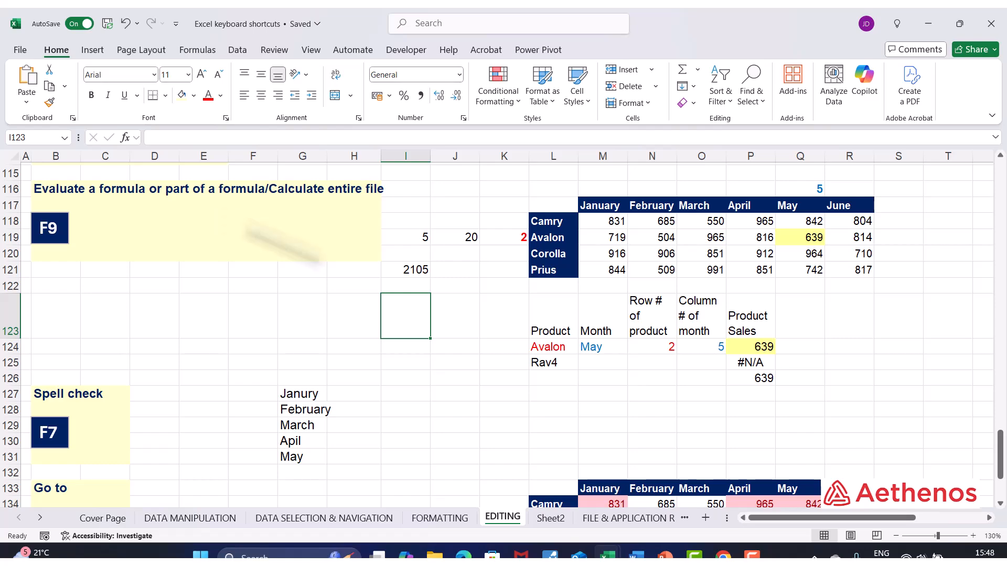
{"action": "left_click", "coordinate": [418, 270]}
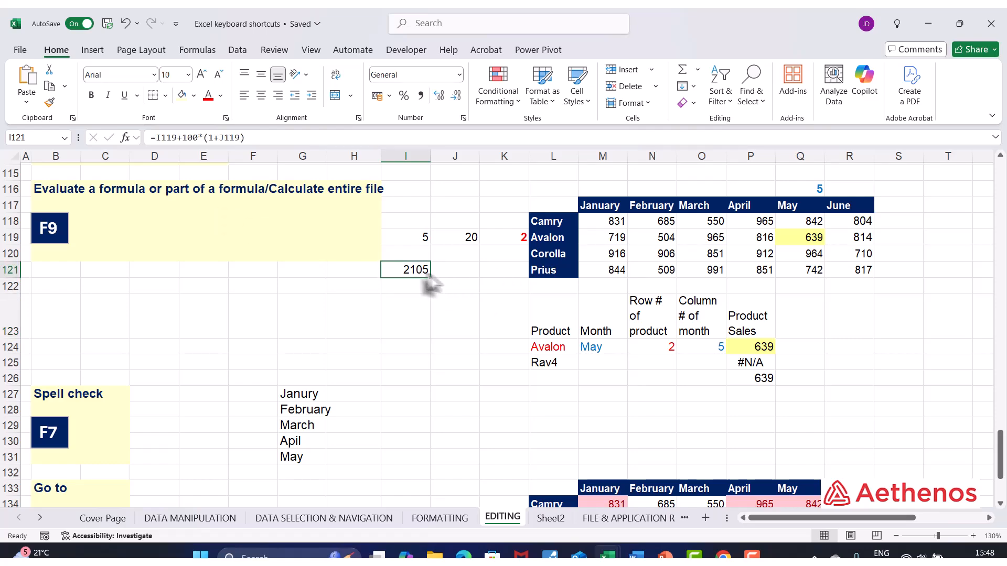
{"action": "double_click", "coordinate": [406, 272]}
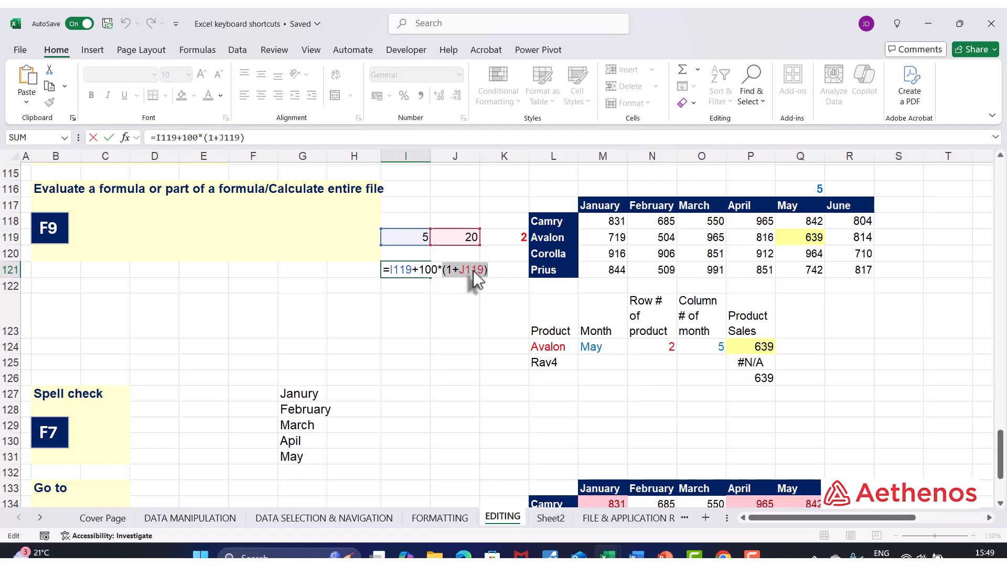
{"action": "key", "text": "F9"}
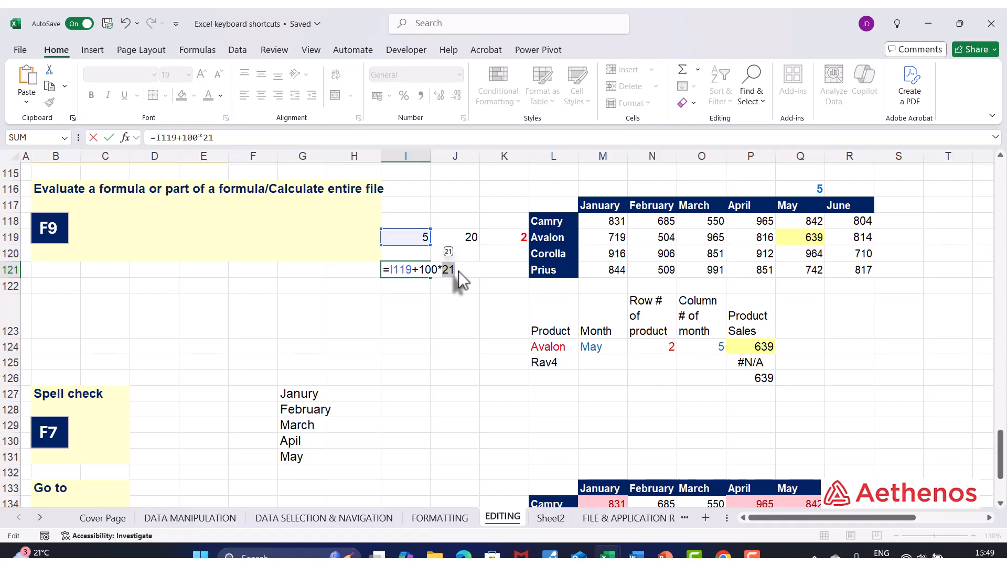
{"action": "key", "text": "Escape"}
{"action": "key", "text": "F2"}
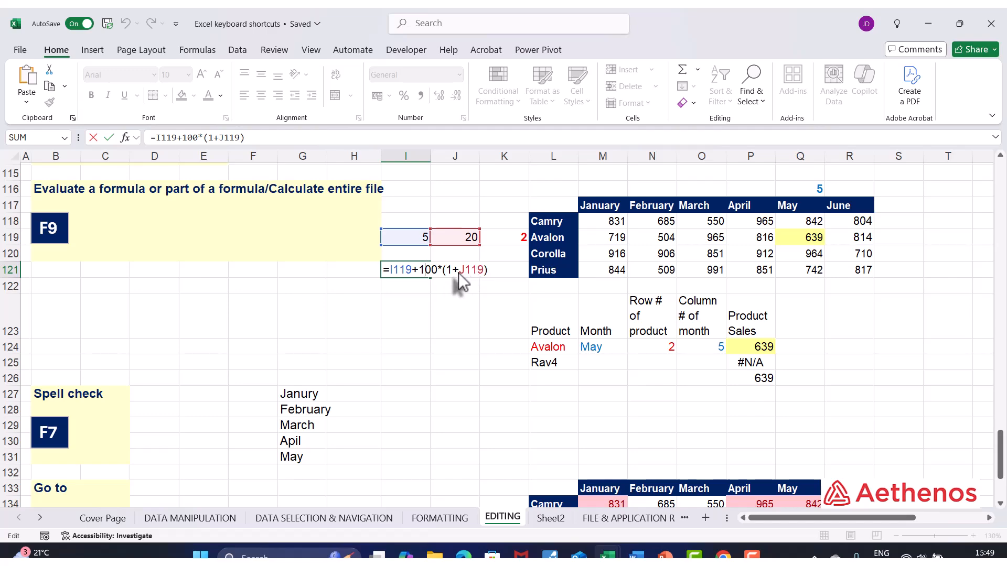
{"action": "key", "text": "Escape"}
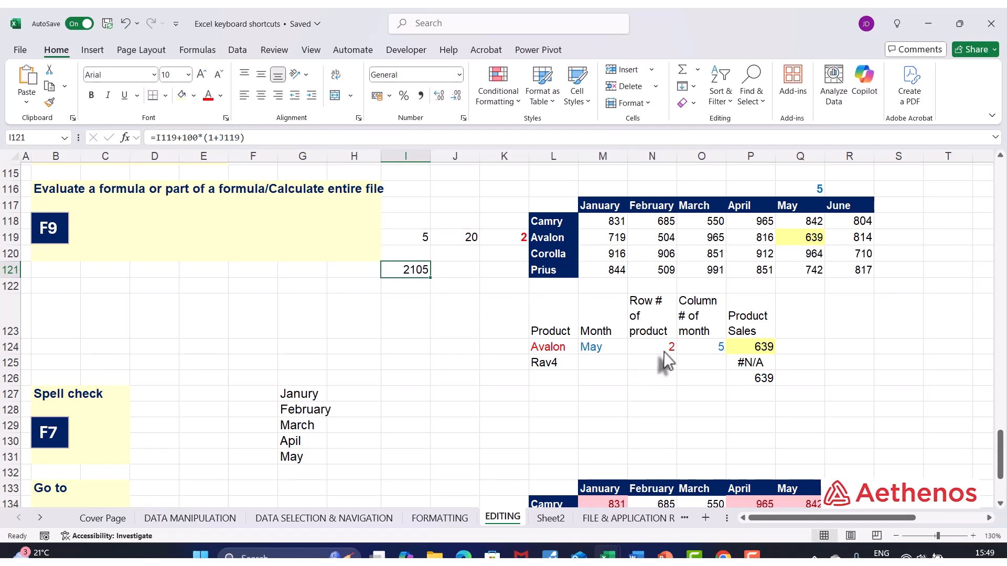
Step: Evaluate only MATCH(L124,L118:L121,0) within the INDEX formula in cell P124, keeping the original formula
{"action": "left_click", "coordinate": [747, 350]}
{"action": "key", "text": "F2"}
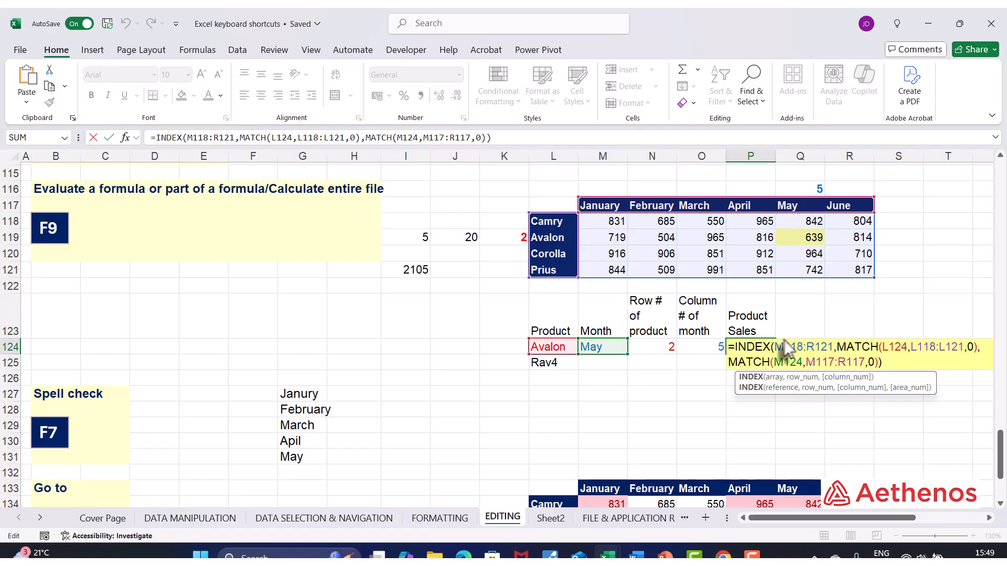
{"action": "left_click_drag", "start_coordinate": [838, 347], "coordinate": [978, 344]}
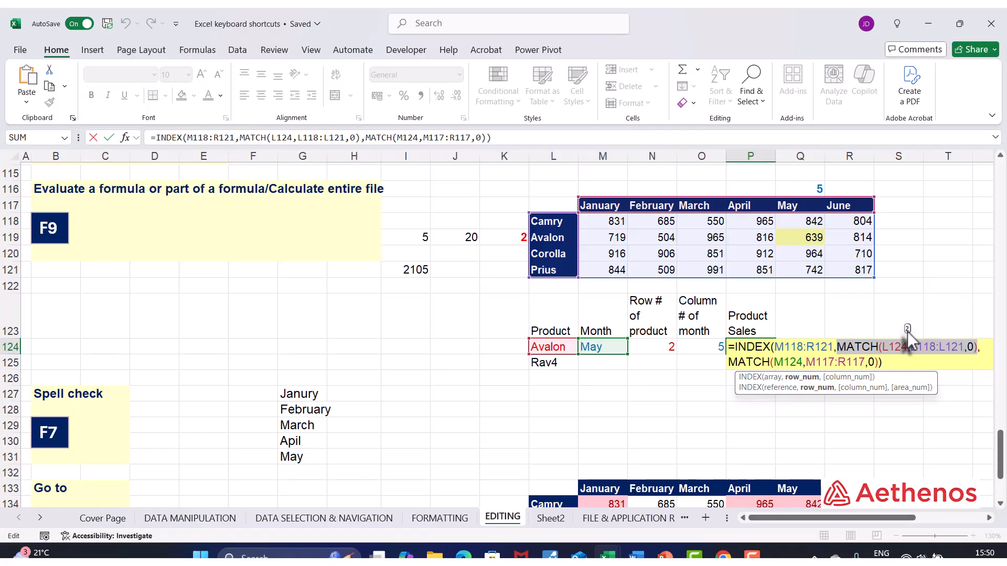
{"action": "key", "text": "F9"}
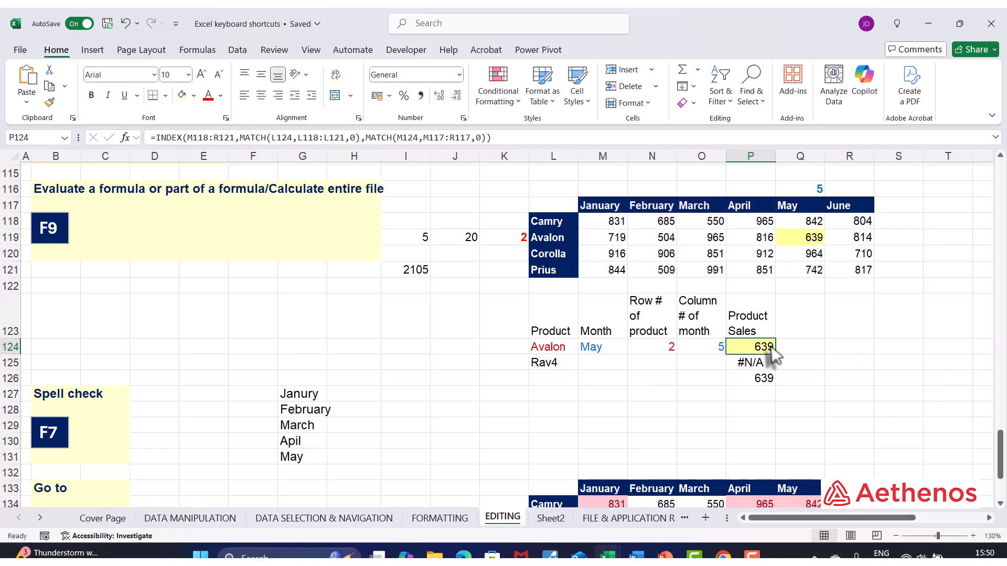
Step: Evaluate only the MATCH(M124,M117:R117,0) part of the formula in cell P124 and leave the cell without saving the edit
{"action": "double_click", "coordinate": [770, 350]}
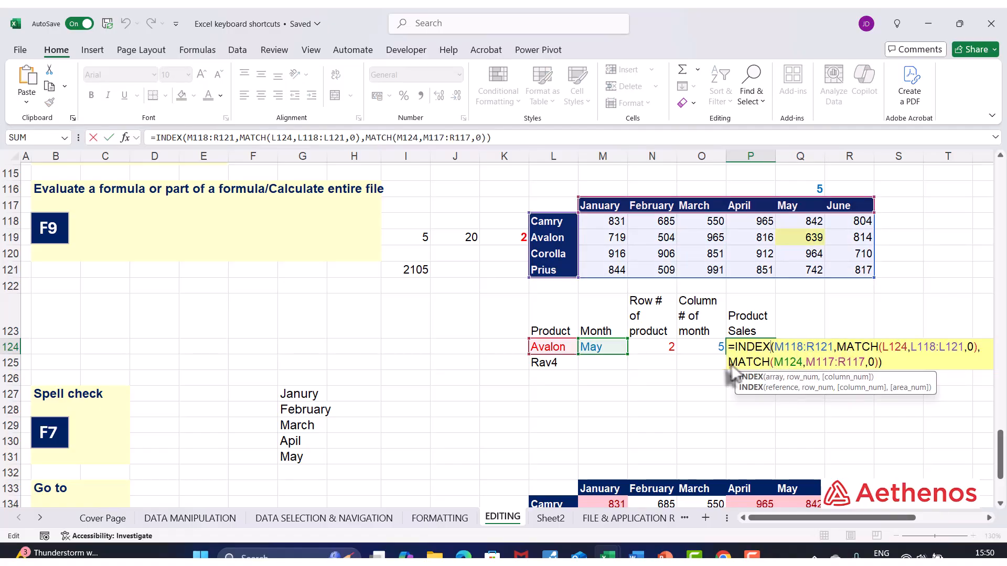
{"action": "left_click_drag", "start_coordinate": [729, 363], "coordinate": [881, 366]}
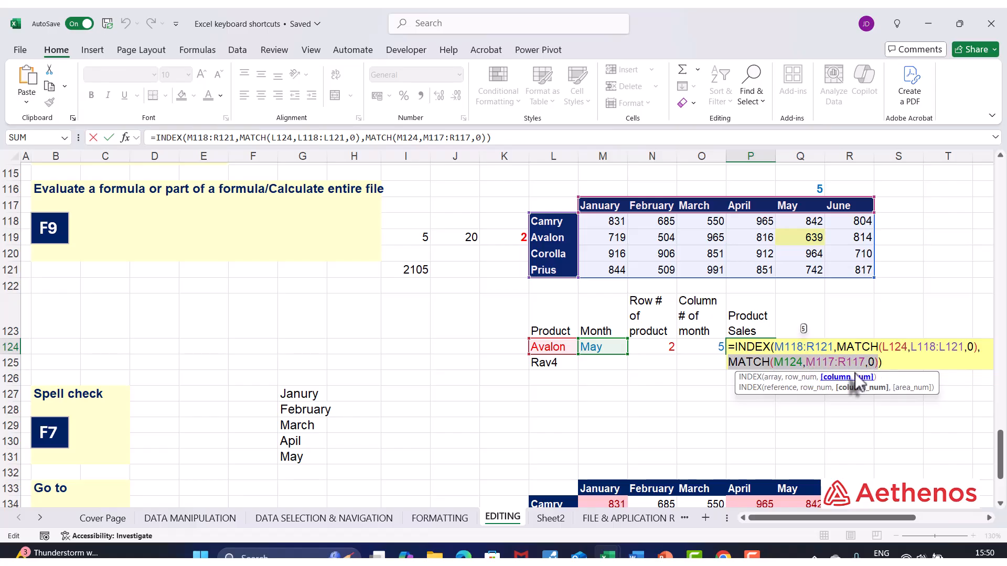
{"action": "key", "text": "F9"}
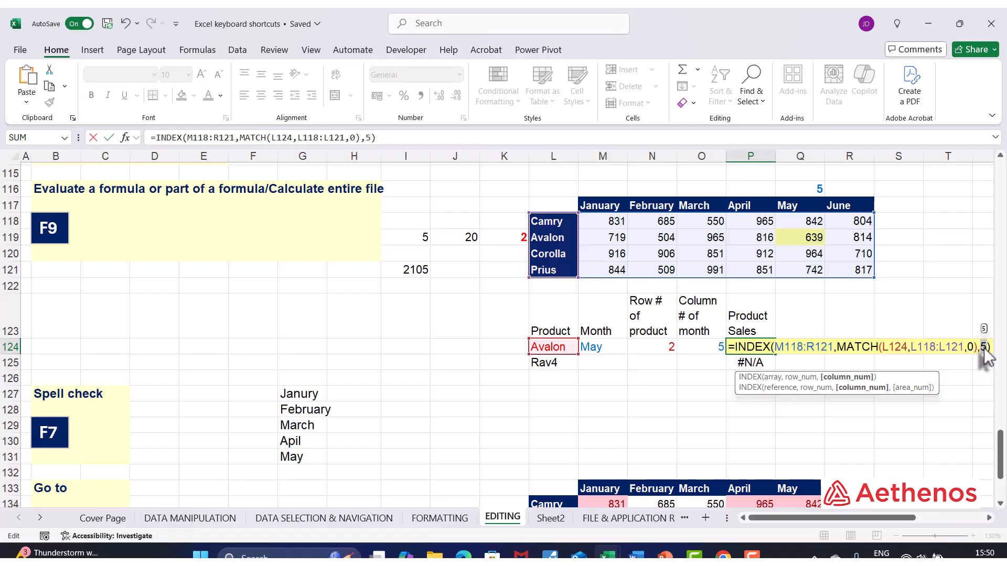
{"action": "key", "text": "Escape"}
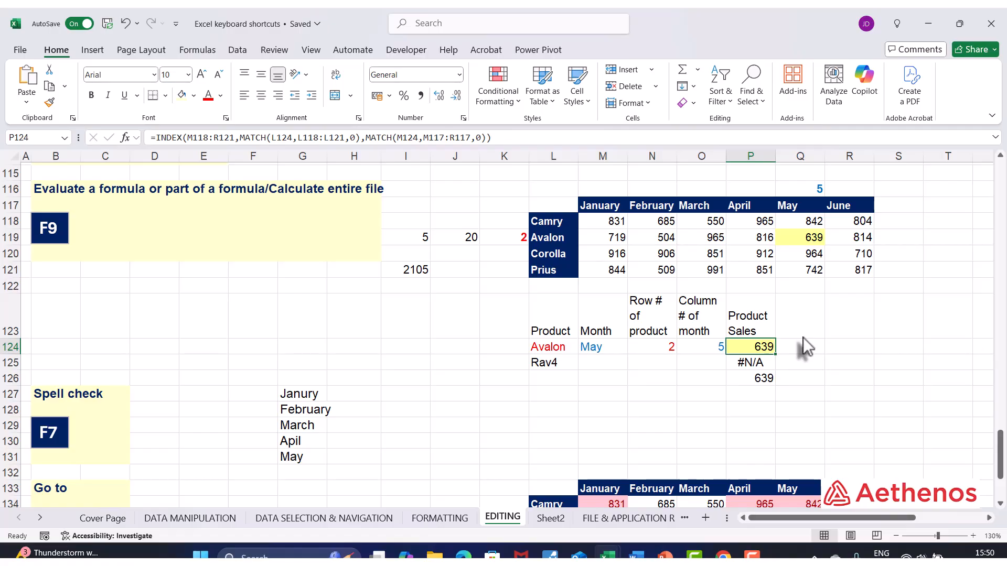
Step: Evaluate only the MATCH(L125,L118:L121,0) part of the formula in cell P125 and discard the edit
{"action": "left_click", "coordinate": [755, 369]}
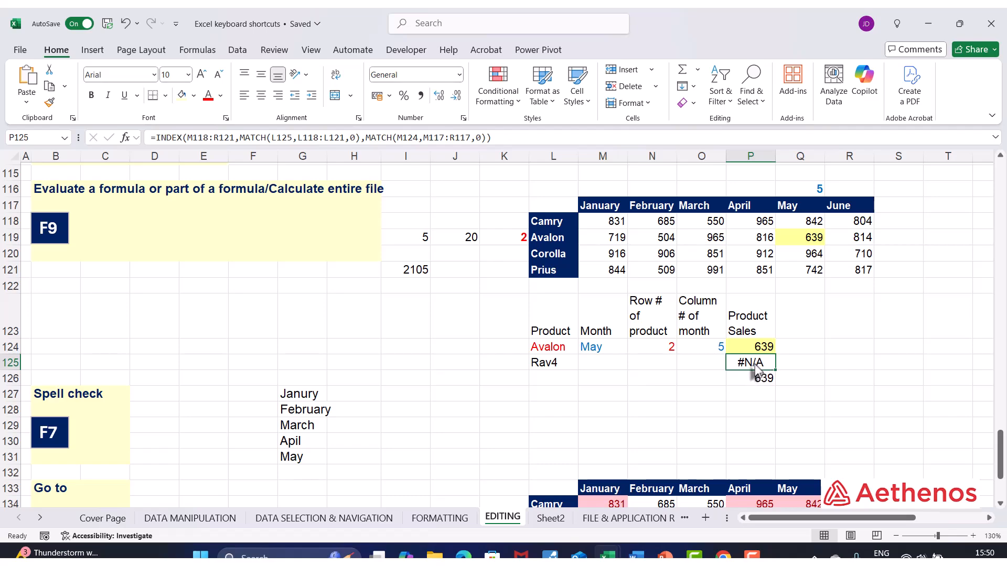
{"action": "key", "text": "F2"}
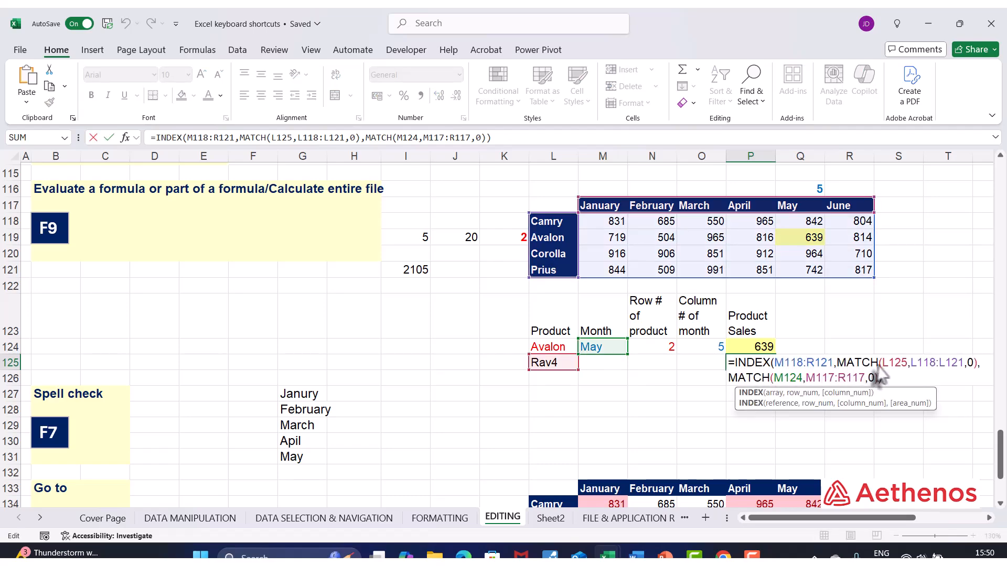
{"action": "left_click", "coordinate": [754, 369]}
{"action": "key", "text": "Escape"}
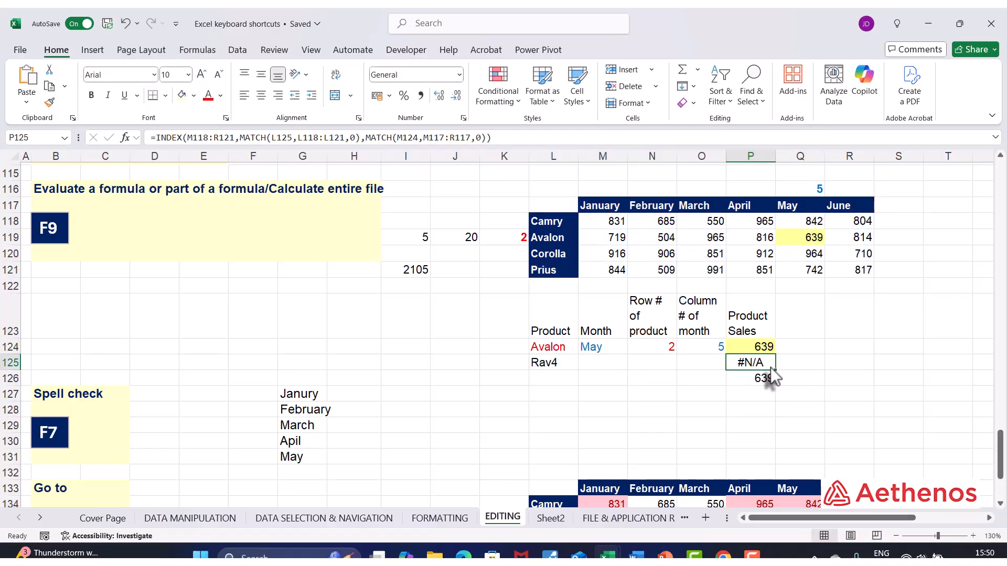
{"action": "double_click", "coordinate": [757, 369]}
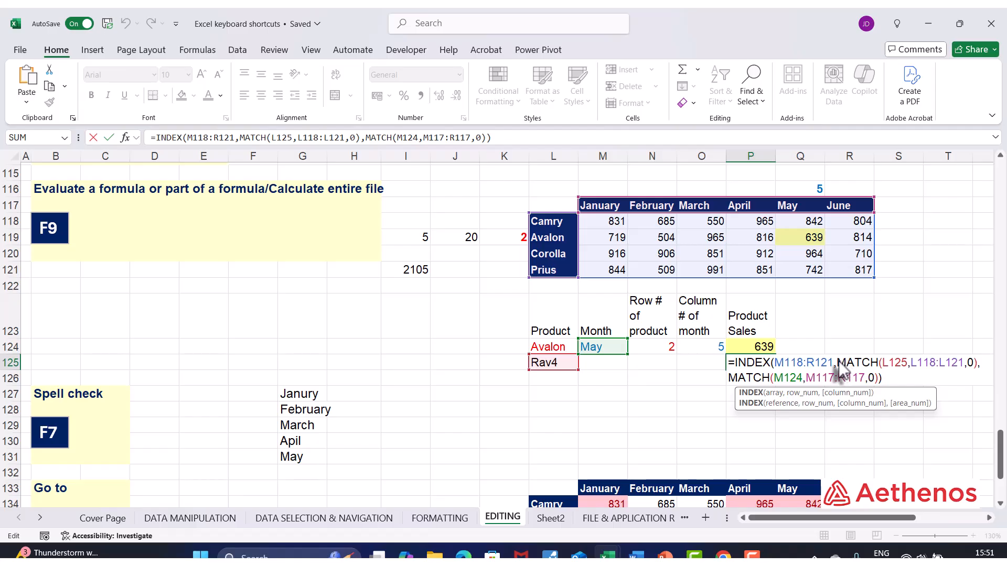
{"action": "left_click_drag", "start_coordinate": [838, 362], "coordinate": [969, 367]}
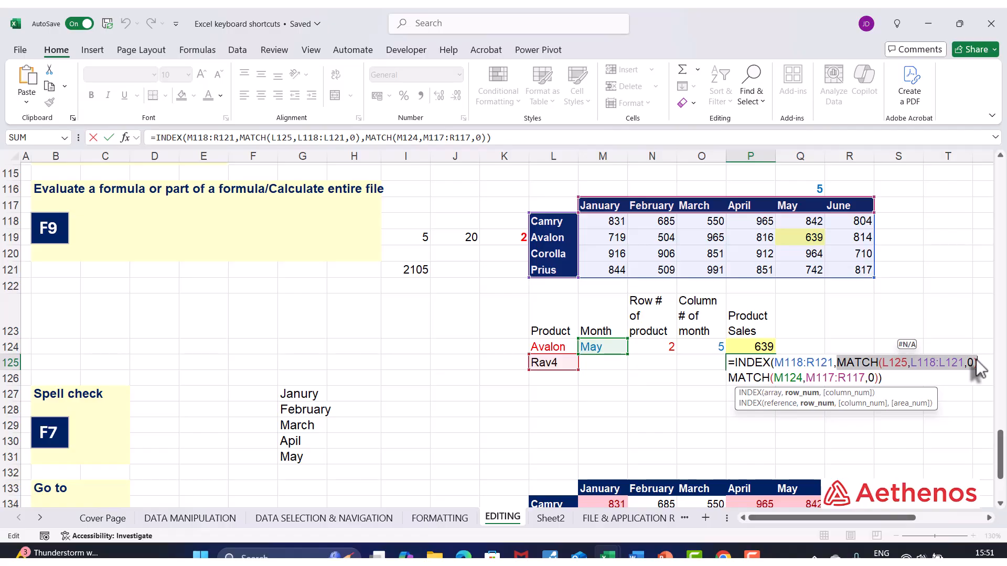
{"action": "key", "text": "F9"}
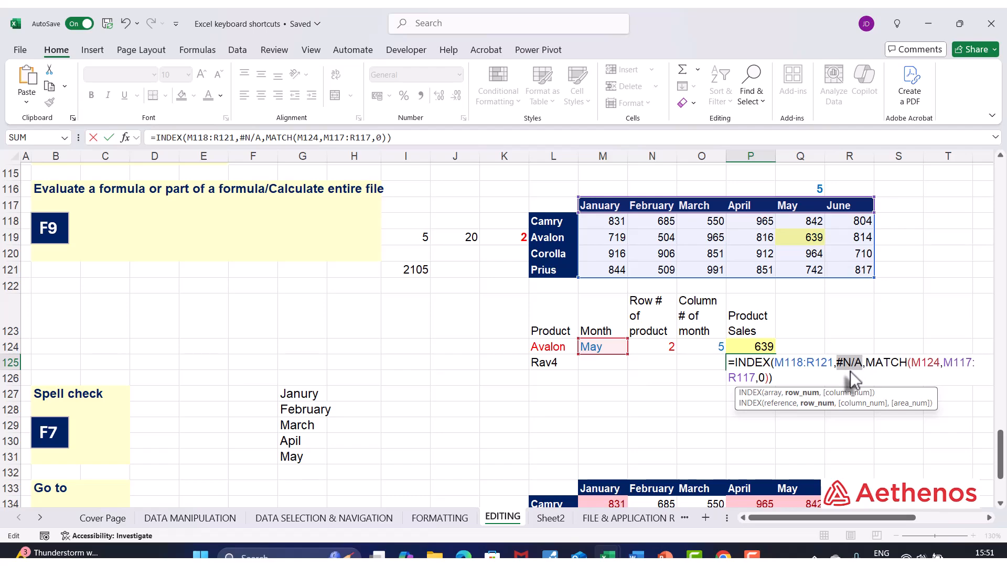
{"action": "key", "text": "Escape"}
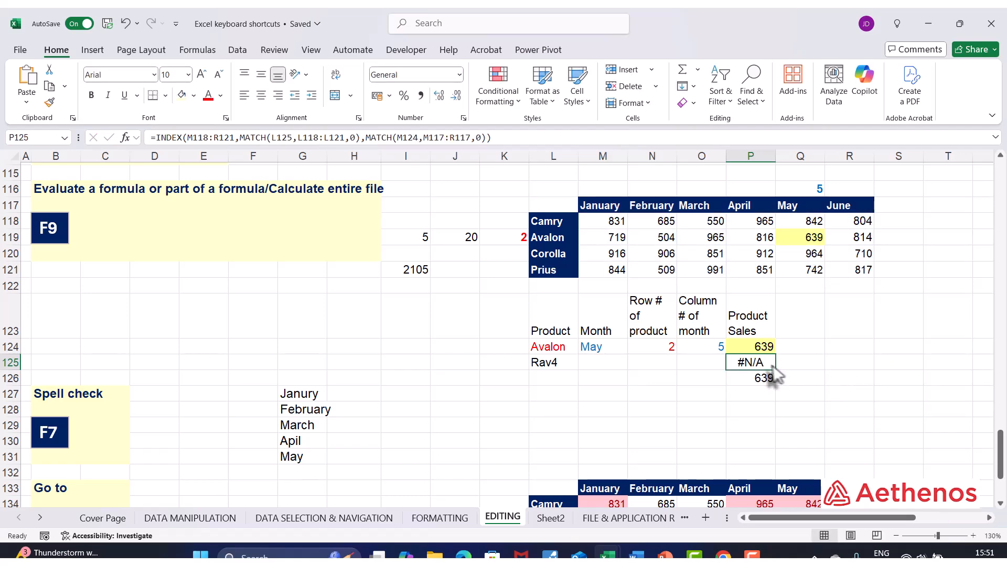
Step: Change the lookup reference in the first MATCH of cell P125's formula to L124 and recheck the saved formula
{"action": "key", "text": "F2"}
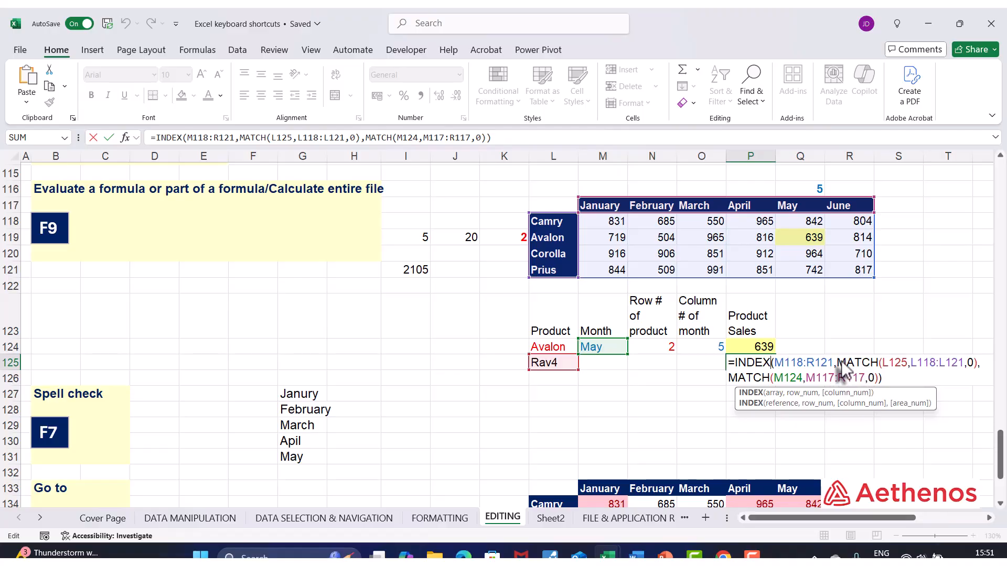
{"action": "left_click_drag", "start_coordinate": [837, 363], "coordinate": [977, 366]}
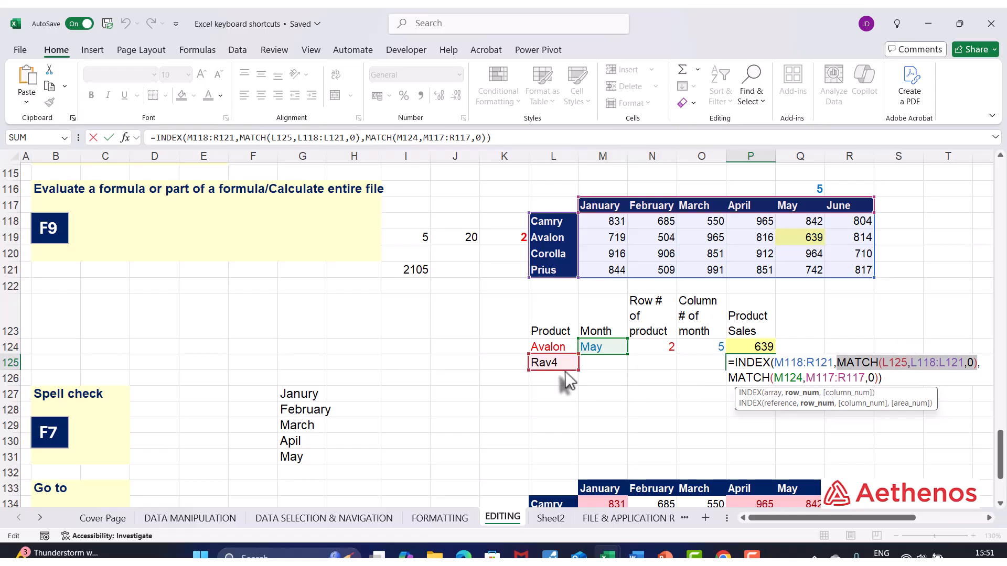
{"action": "left_click_drag", "start_coordinate": [565, 371], "coordinate": [568, 353]}
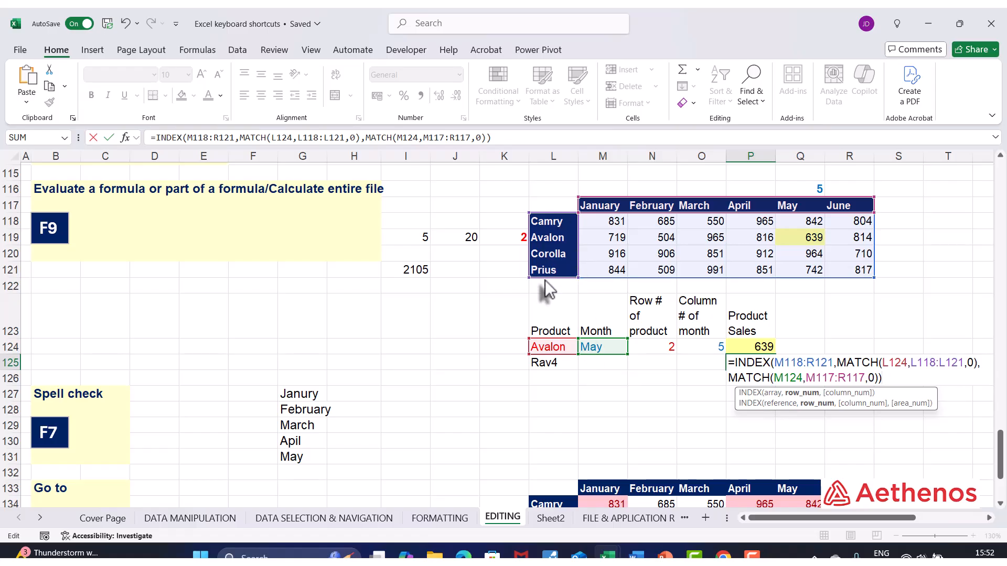
{"action": "key", "text": "Return"}
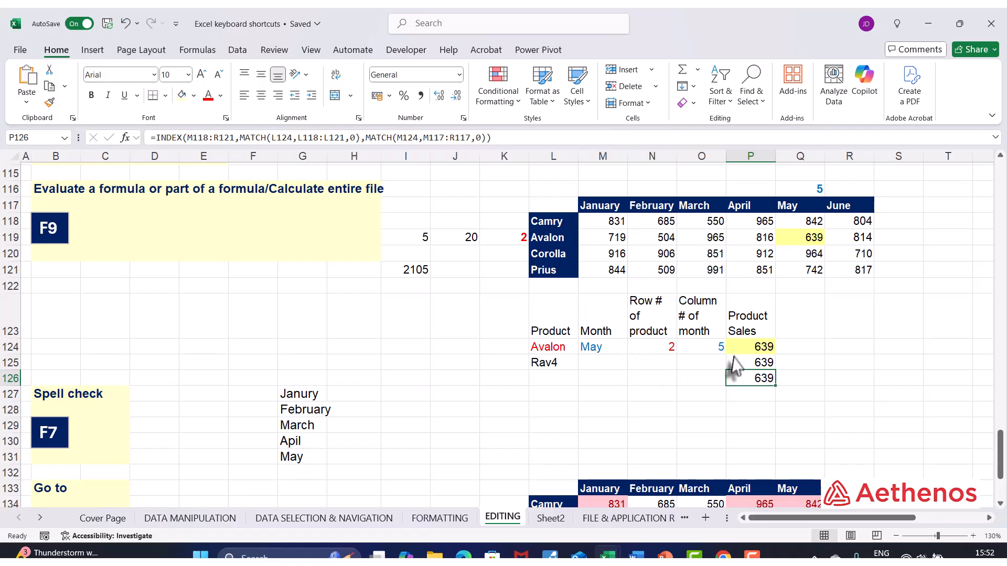
{"action": "double_click", "coordinate": [737, 366]}
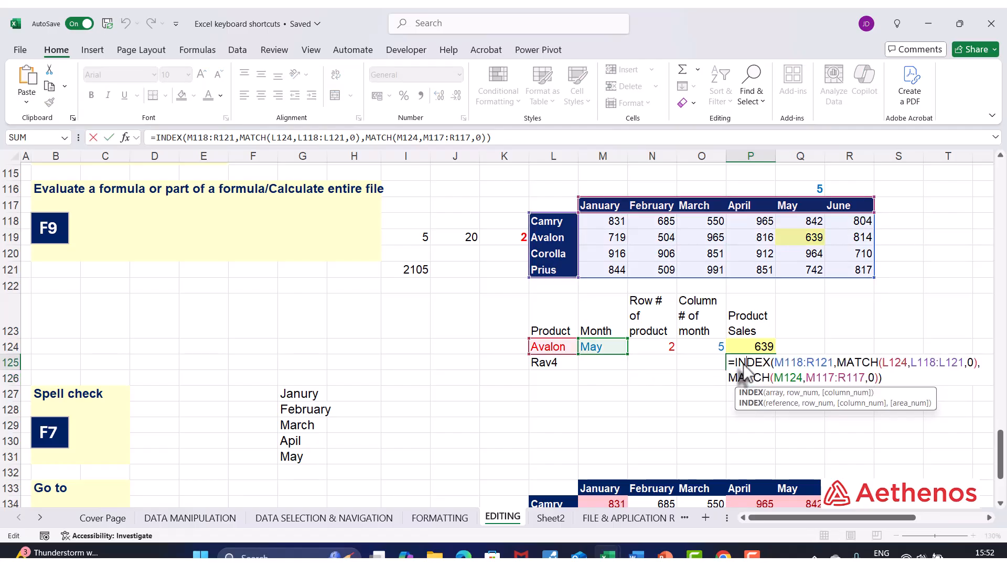
{"action": "key", "text": "Return"}
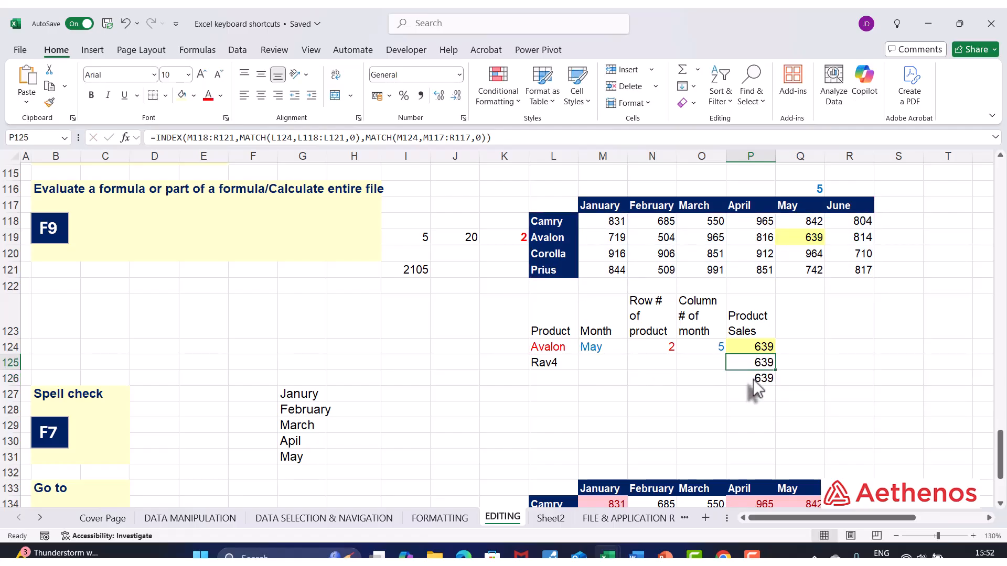
Step: Replace the MATCH(L124,L118:L121,0) part of cell P126's formula with its calculated value and save the cell
{"action": "double_click", "coordinate": [754, 377]}
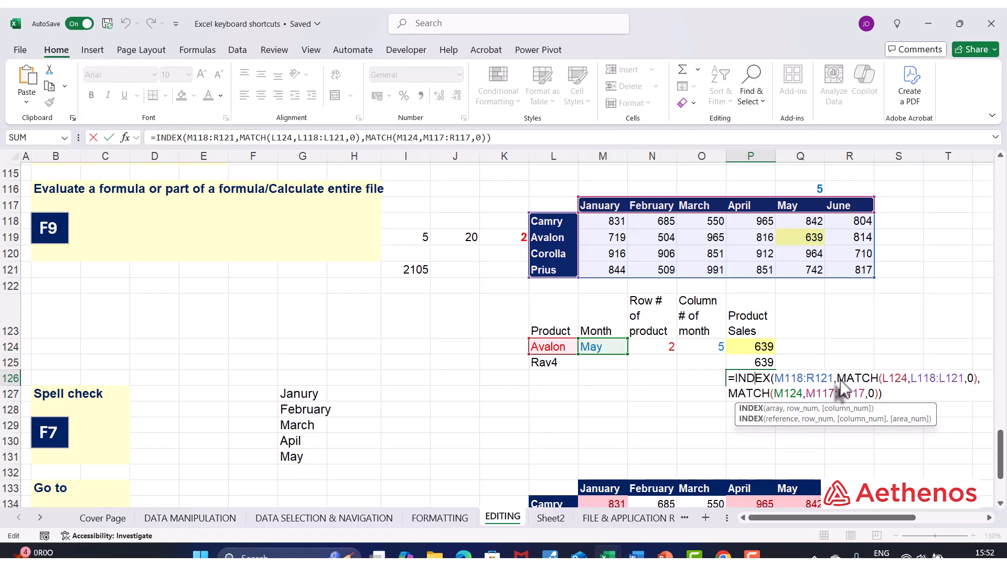
{"action": "left_click_drag", "start_coordinate": [839, 382], "coordinate": [977, 382]}
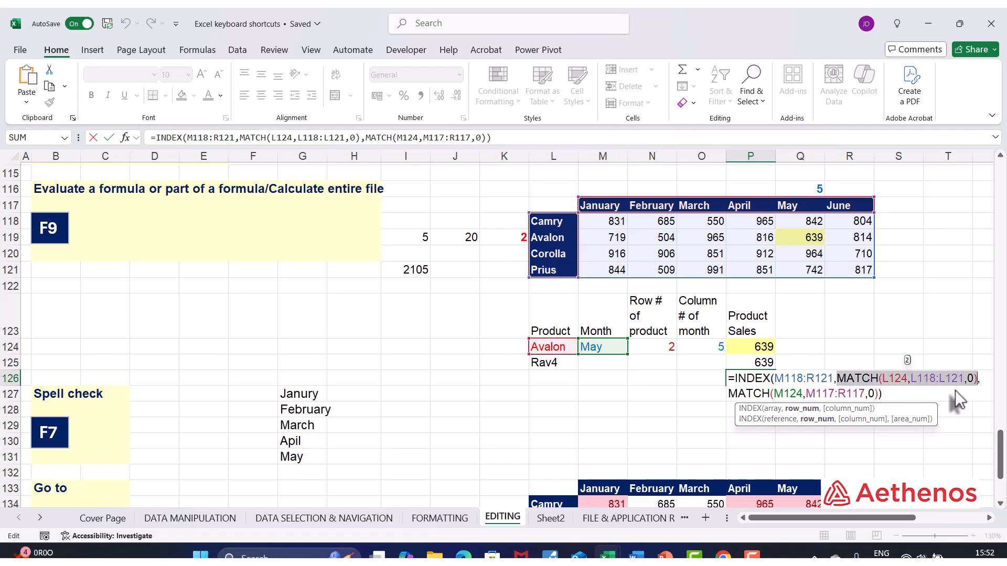
{"action": "key", "text": "F9"}
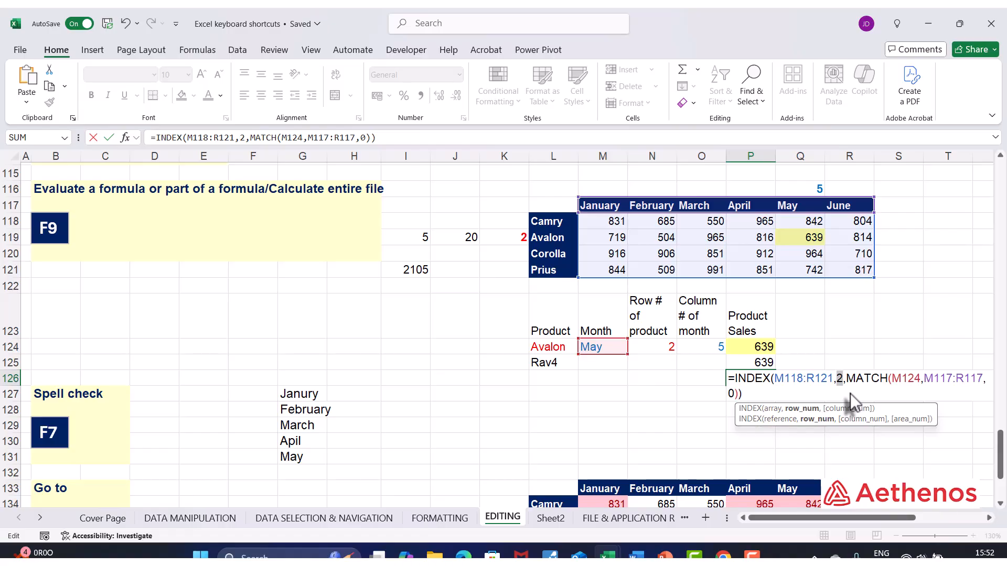
{"action": "key", "text": "Return"}
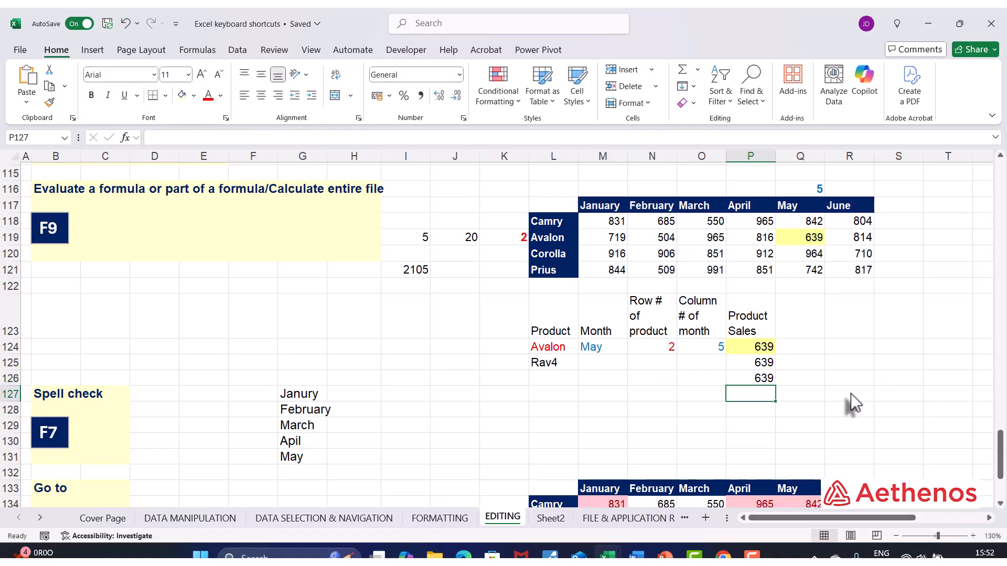
Step: Inspect the hardcoded row number in cell P126's formula and undo the replacement
{"action": "left_click", "coordinate": [747, 377]}
{"action": "key", "text": "F2"}
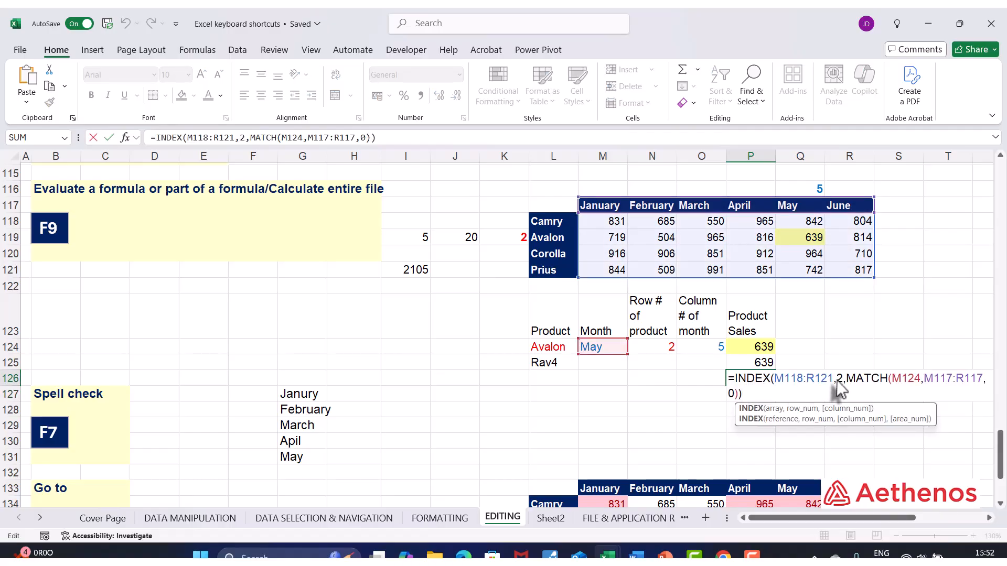
{"action": "left_click", "coordinate": [805, 418]}
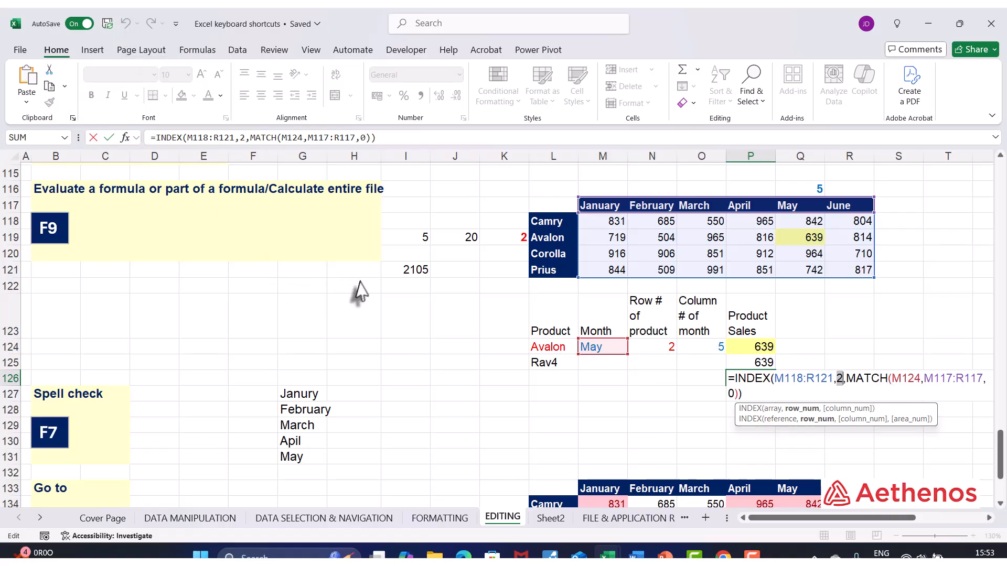
{"action": "key", "text": "Return"}
{"action": "left_click", "coordinate": [125, 24]}
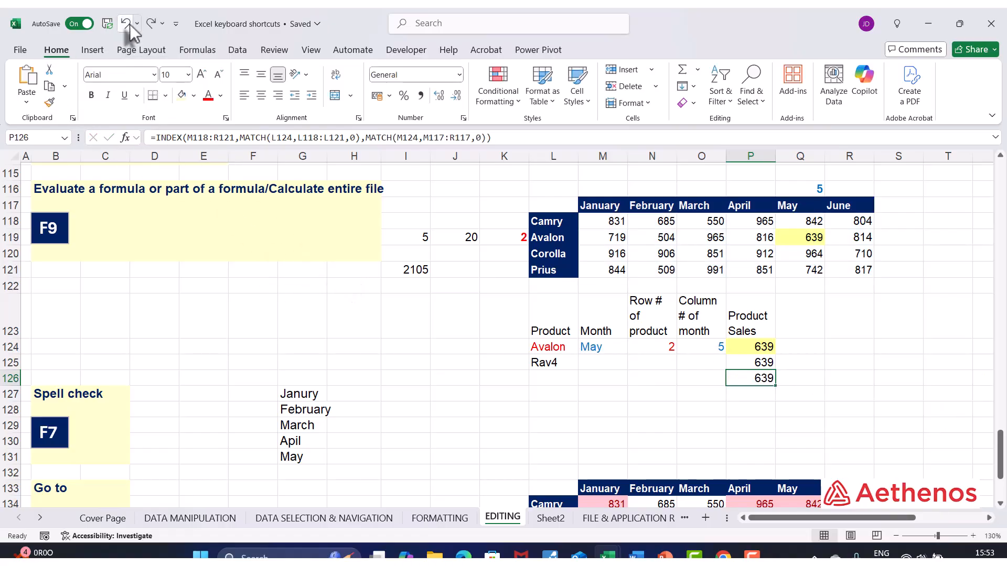
Step: Convert the entire INDEX formula in cell P126 to its calculated value, and undo the conversion to restore the formula
{"action": "double_click", "coordinate": [763, 379]}
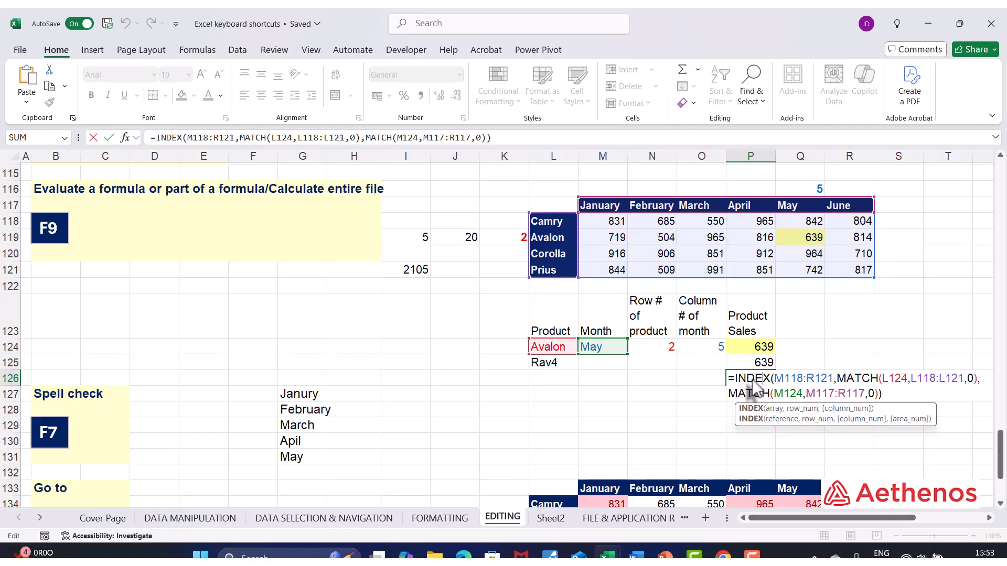
{"action": "left_click", "coordinate": [844, 397]}
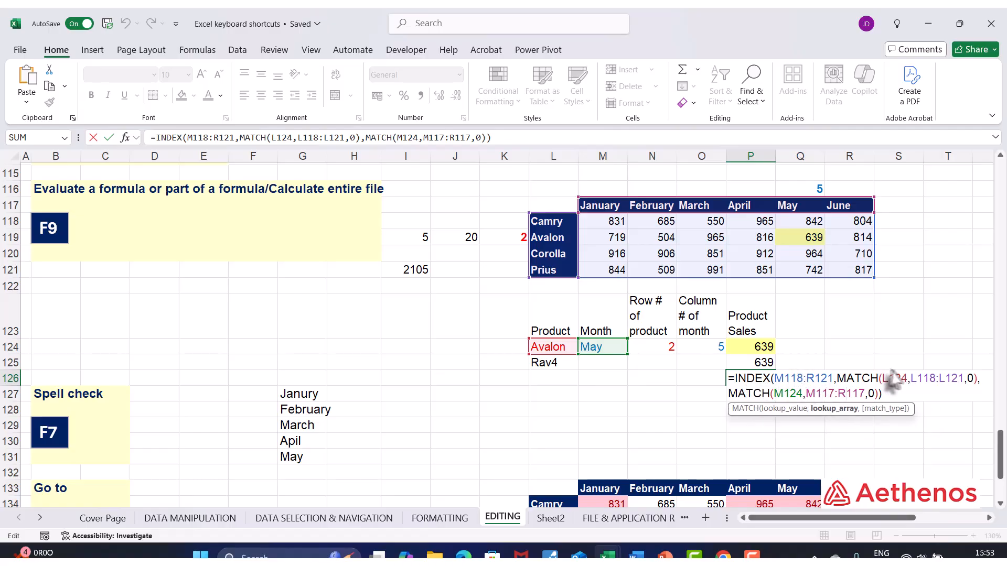
{"action": "left_click", "coordinate": [808, 379]}
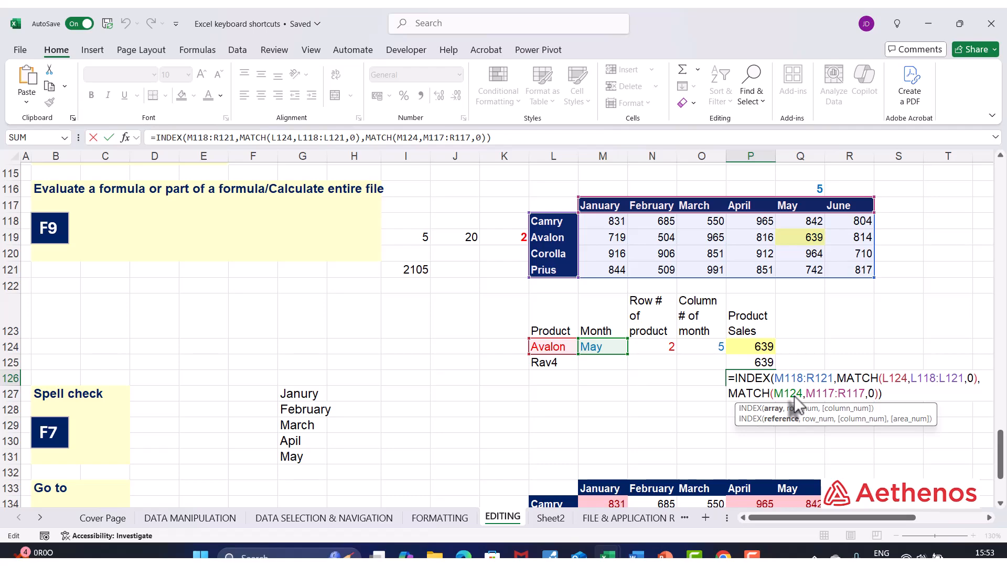
{"action": "key", "text": "F9"}
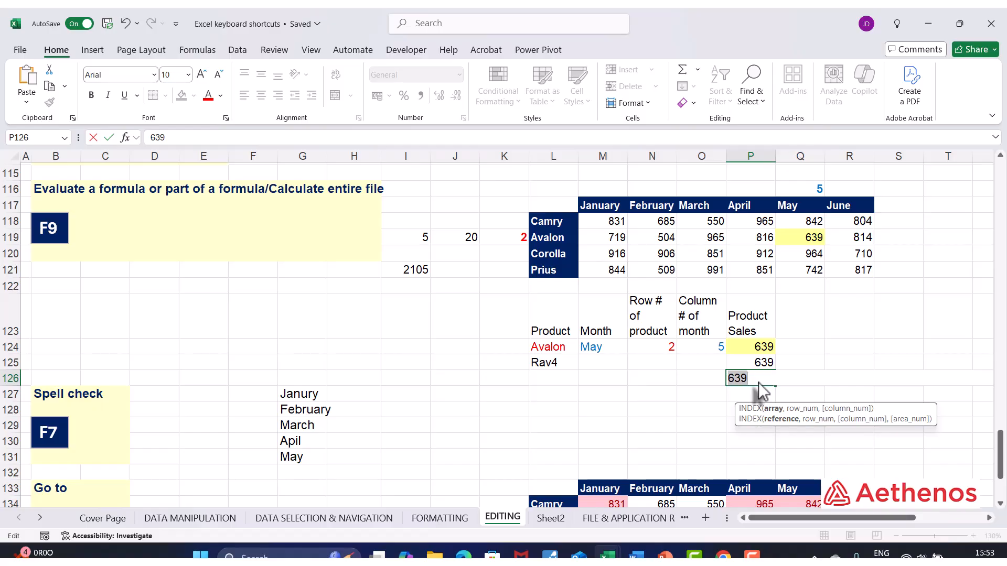
{"action": "key", "text": "ctrl+Return"}
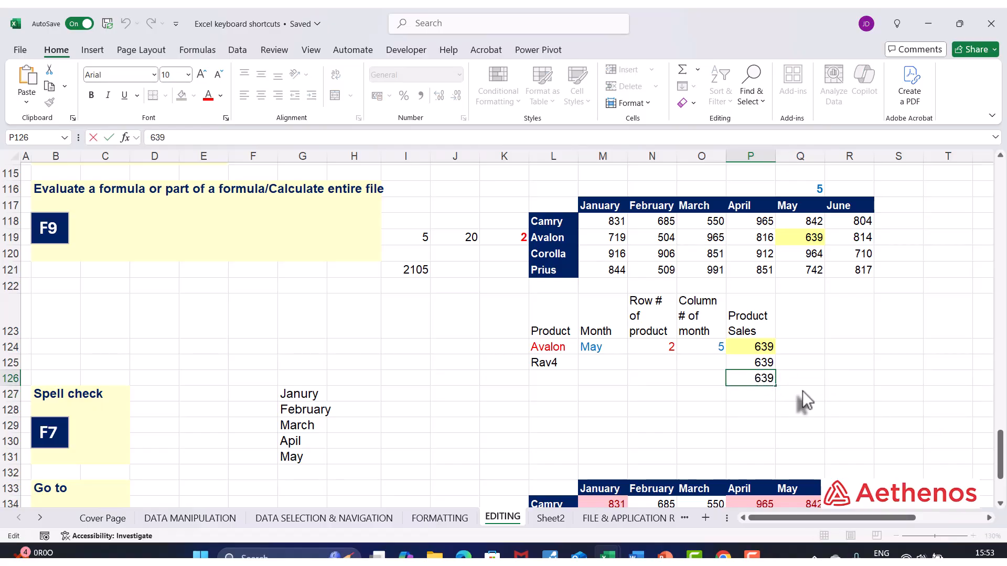
{"action": "left_click", "coordinate": [760, 409]}
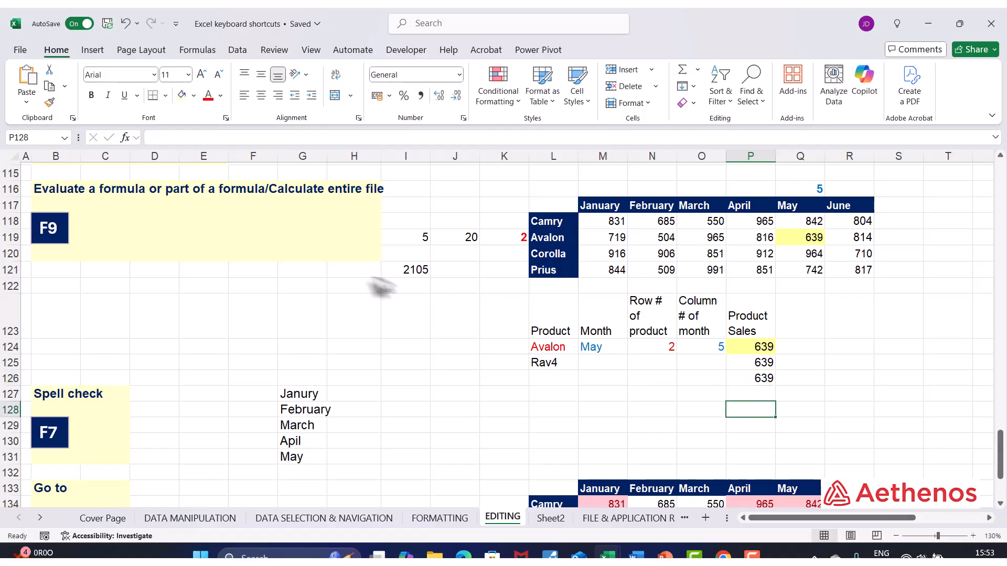
{"action": "left_click", "coordinate": [125, 22]}
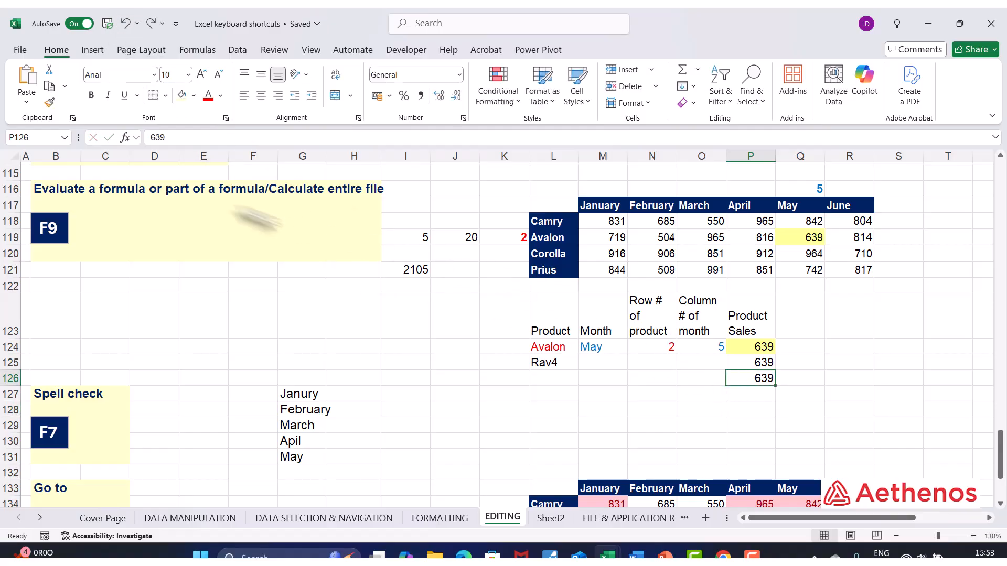
{"action": "left_click", "coordinate": [125, 24]}
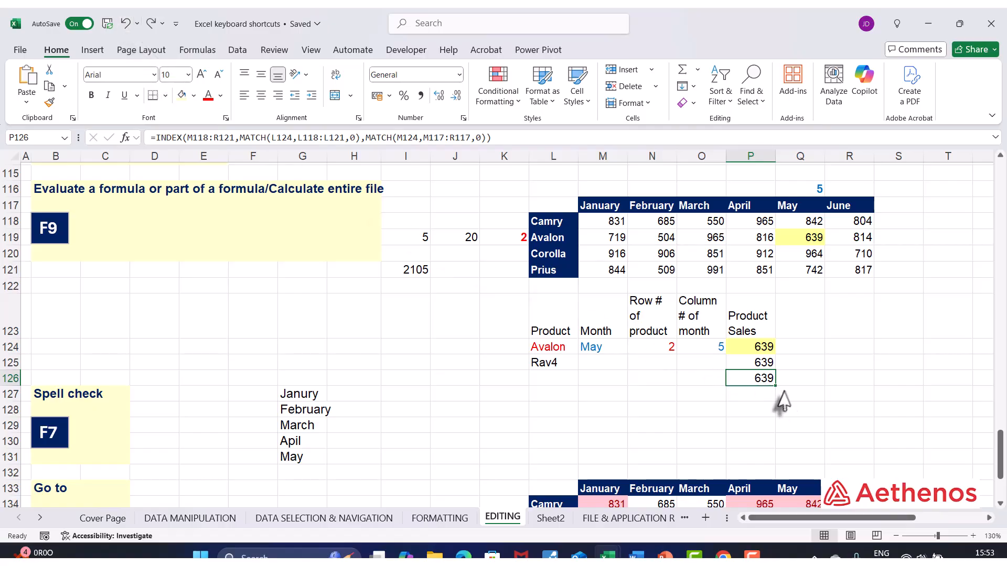
Step: Evaluate the MATCH(M124,M117:R117,0) part of cell P126's formula, cancel the edit and recheck the original formula
{"action": "double_click", "coordinate": [750, 382]}
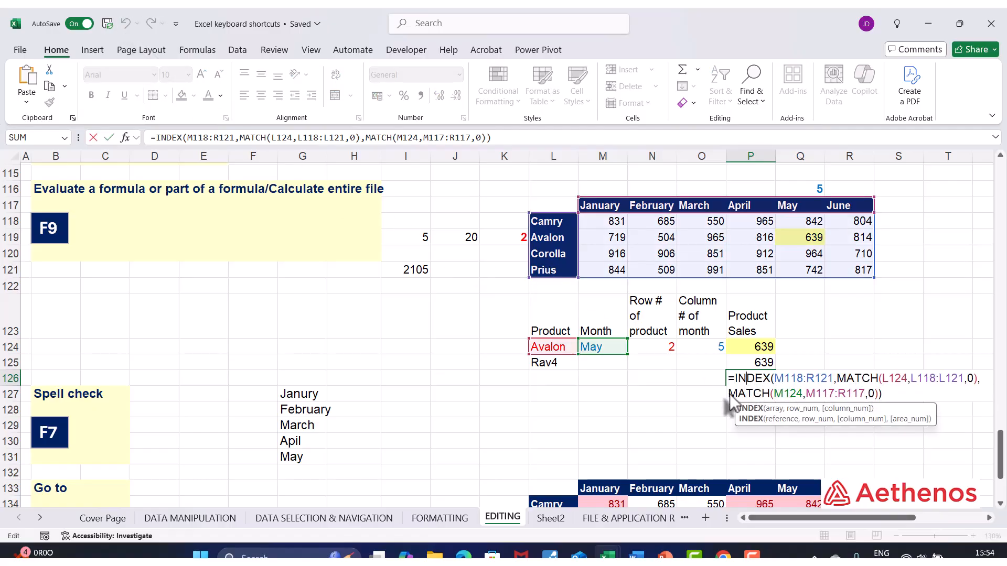
{"action": "left_click_drag", "start_coordinate": [730, 404], "coordinate": [879, 395]}
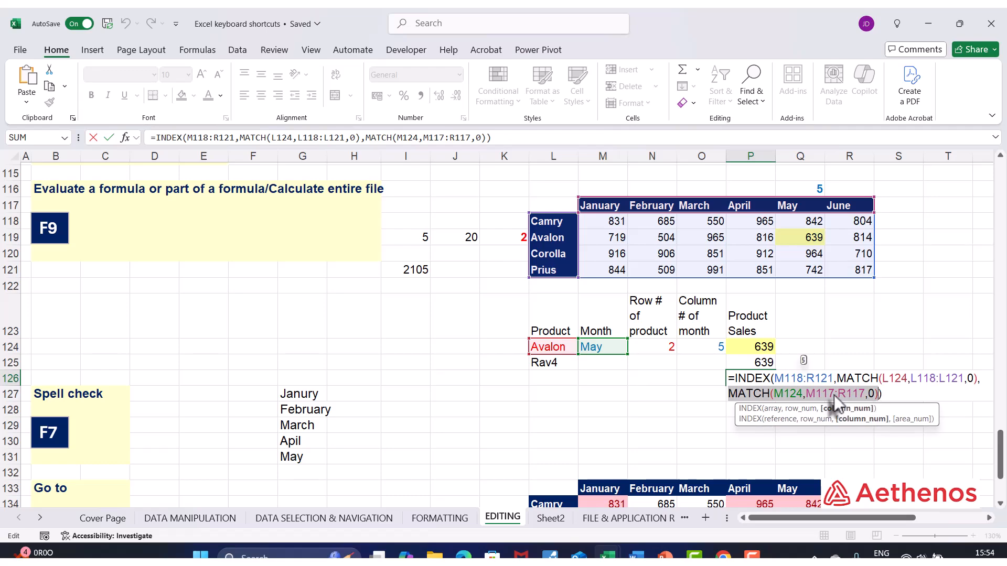
{"action": "key", "text": "F9"}
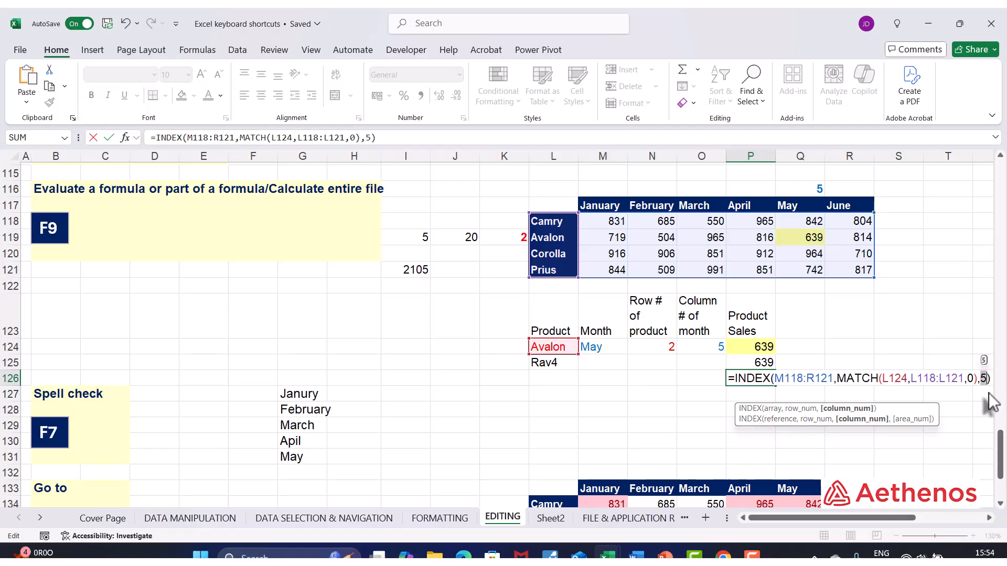
{"action": "key", "text": "Escape"}
{"action": "double_click", "coordinate": [768, 380]}
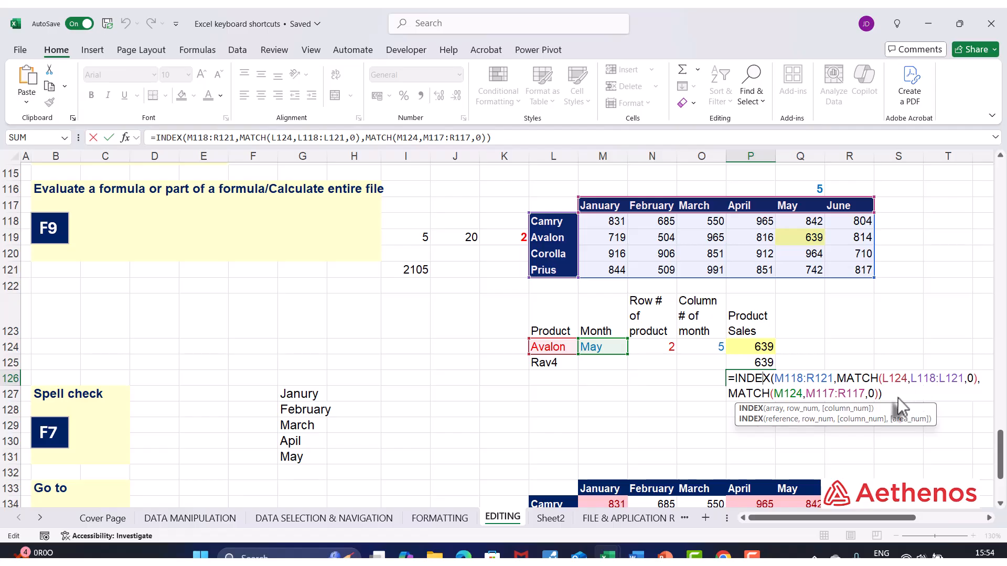
{"action": "key", "text": "Escape"}
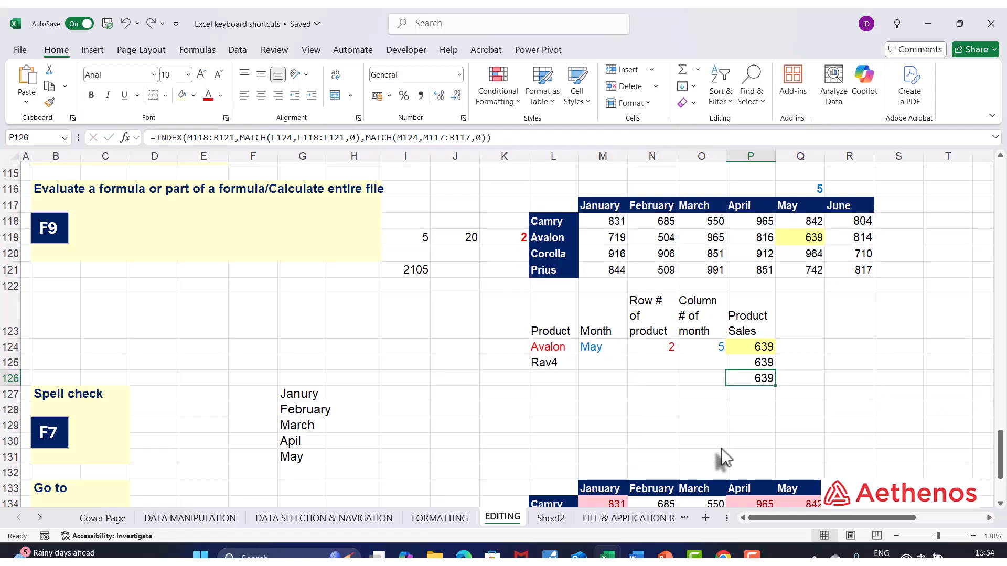
{"action": "left_click", "coordinate": [733, 417]}
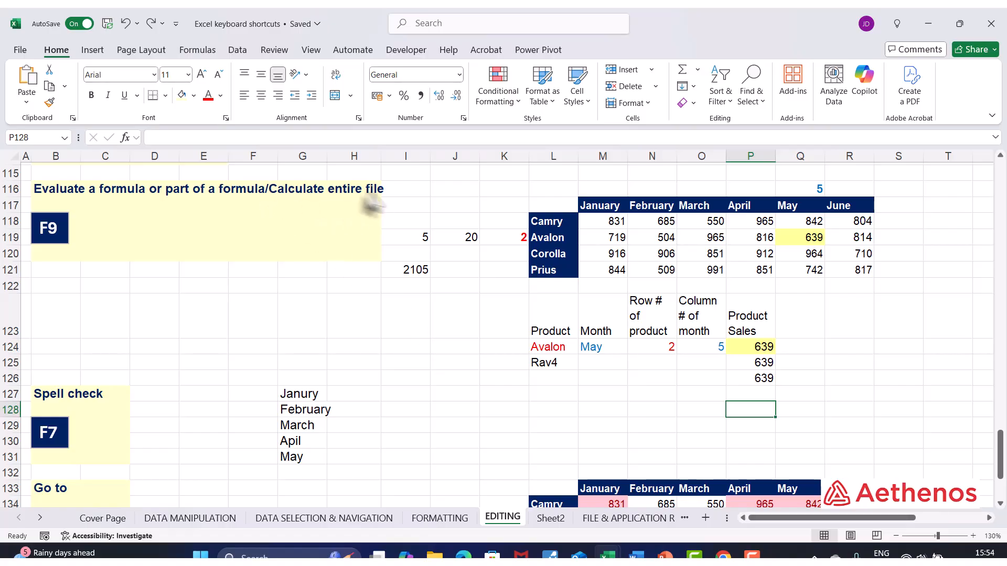
{"action": "left_click", "coordinate": [460, 317]}
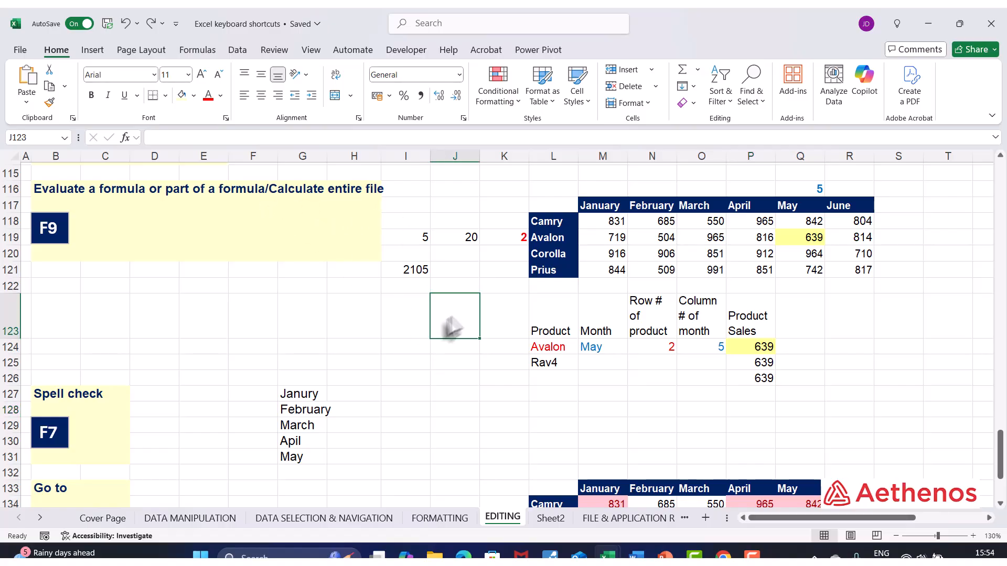
{"action": "left_click", "coordinate": [419, 317]}
{"action": "left_click", "coordinate": [454, 315]}
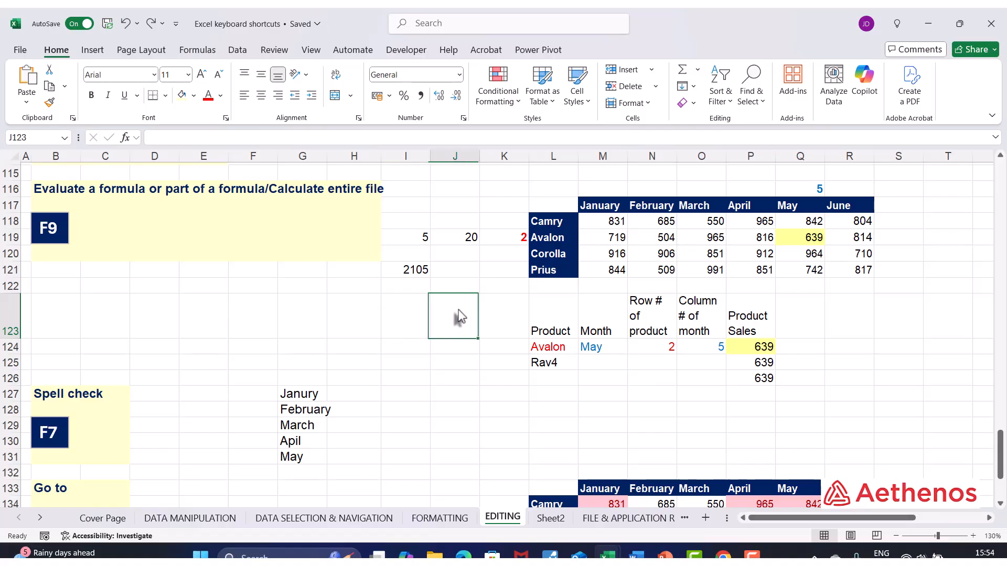
{"action": "left_click", "coordinate": [497, 315]}
{"action": "left_click", "coordinate": [442, 319]}
{"action": "left_click", "coordinate": [417, 317]}
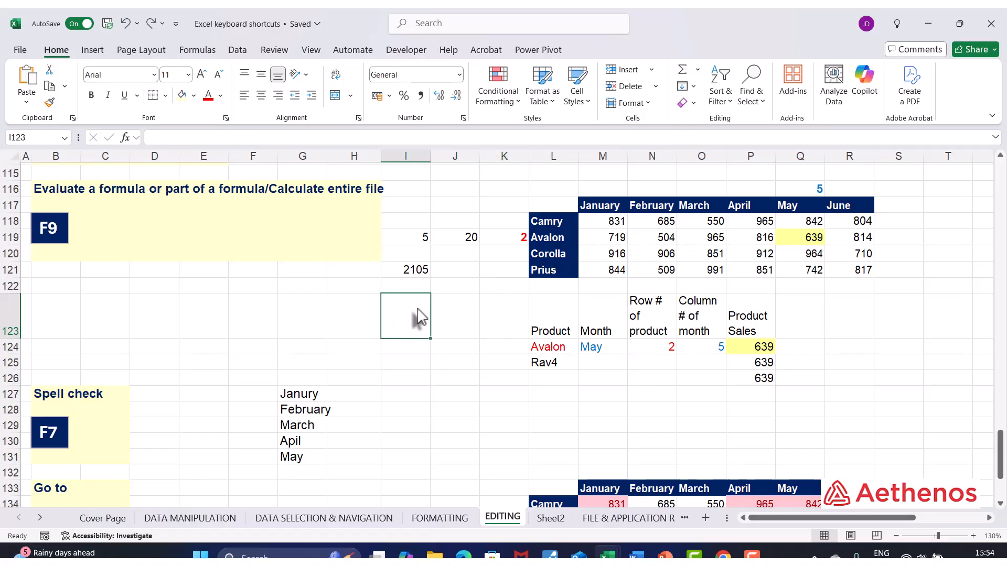
{"action": "left_click", "coordinate": [469, 242]}
{"action": "left_click", "coordinate": [465, 301]}
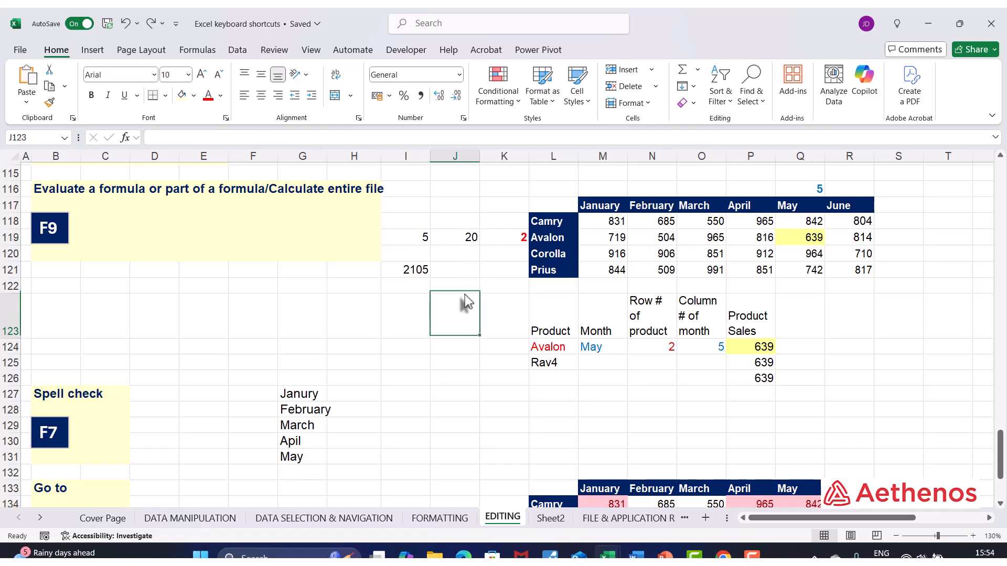
{"action": "left_click", "coordinate": [428, 273]}
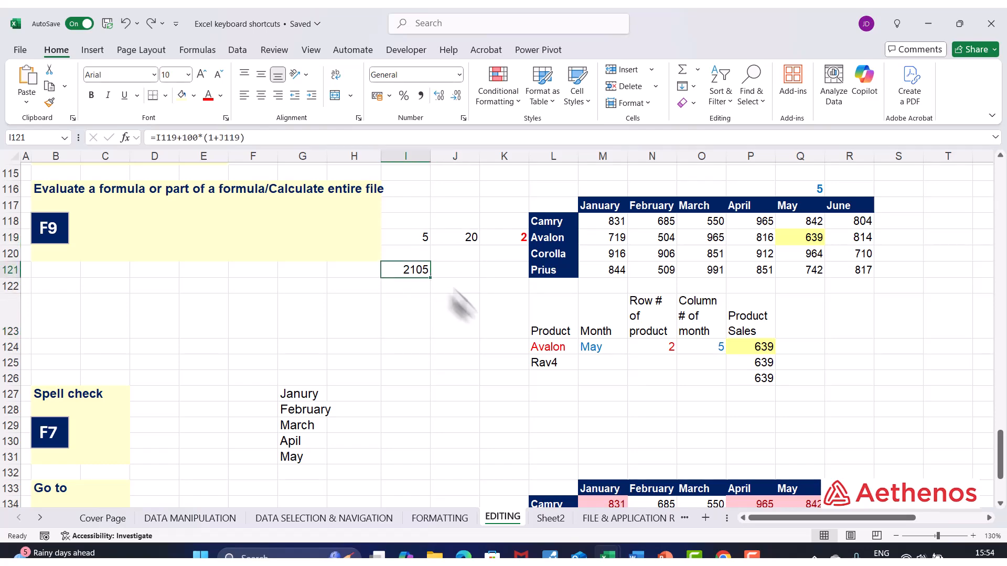
{"action": "left_click", "coordinate": [464, 329]}
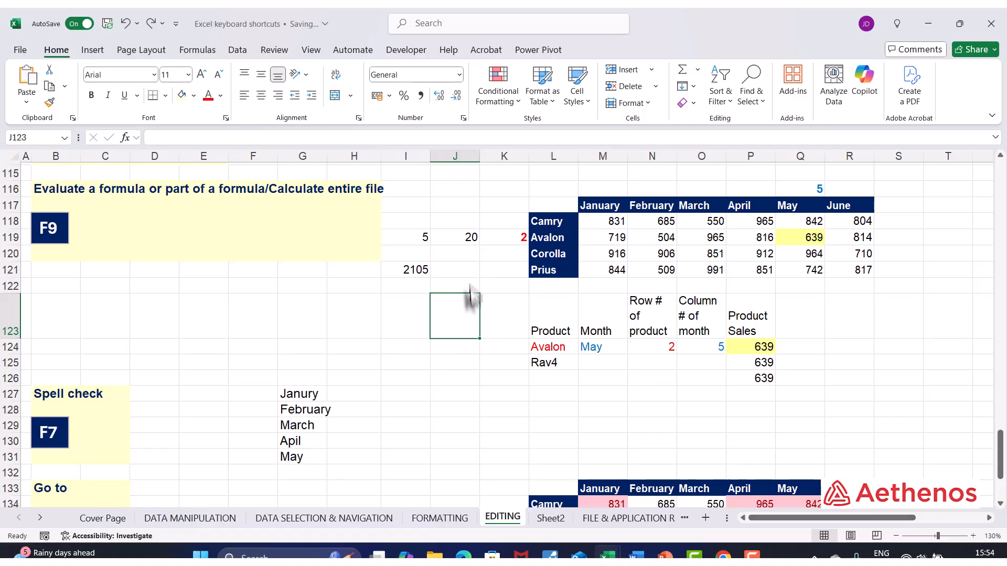
Step: Set the workbook calculation mode to Manual in the formula options, keeping recalculation before saving enabled
{"action": "left_click", "coordinate": [21, 51]}
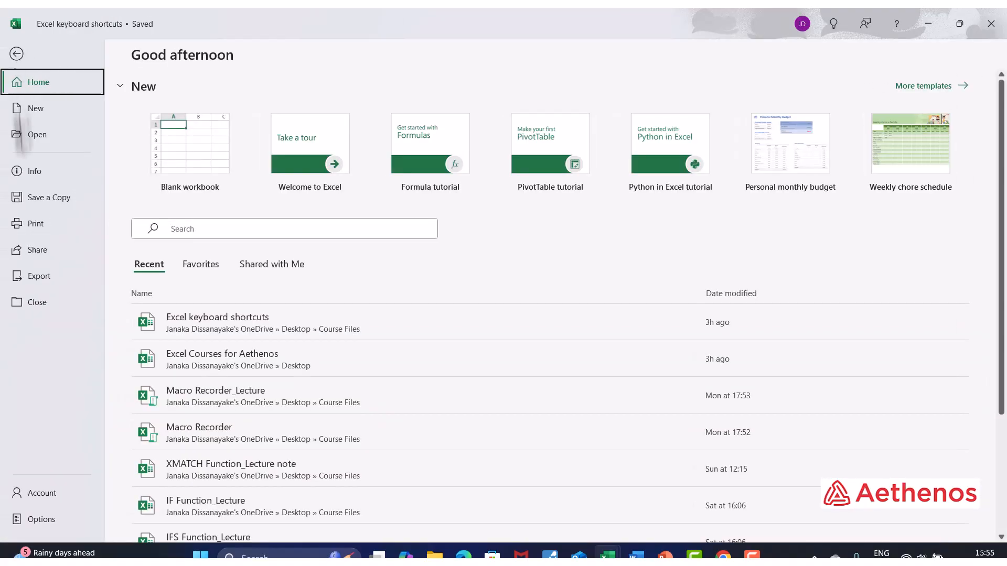
{"action": "left_click", "coordinate": [50, 519]}
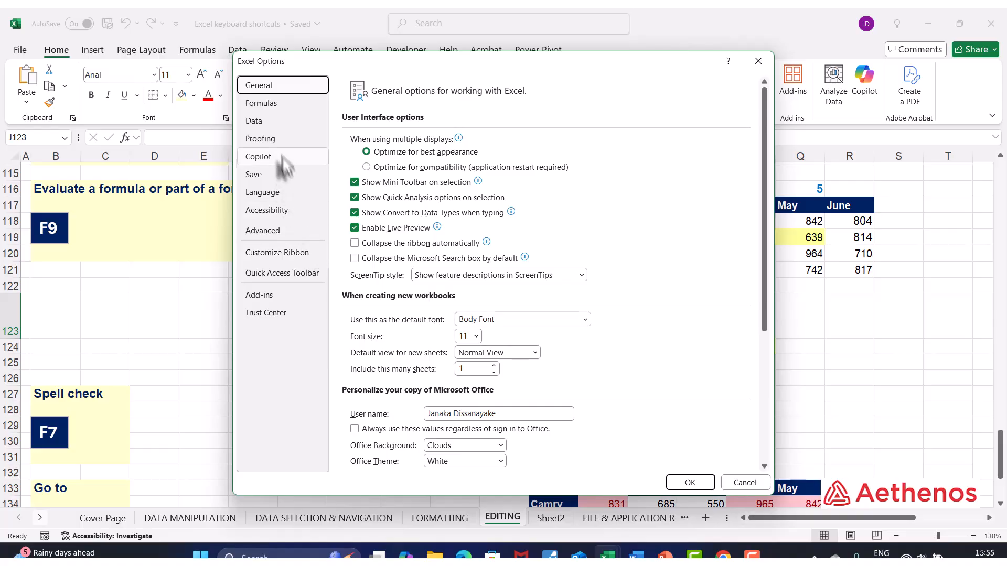
{"action": "left_click", "coordinate": [260, 103]}
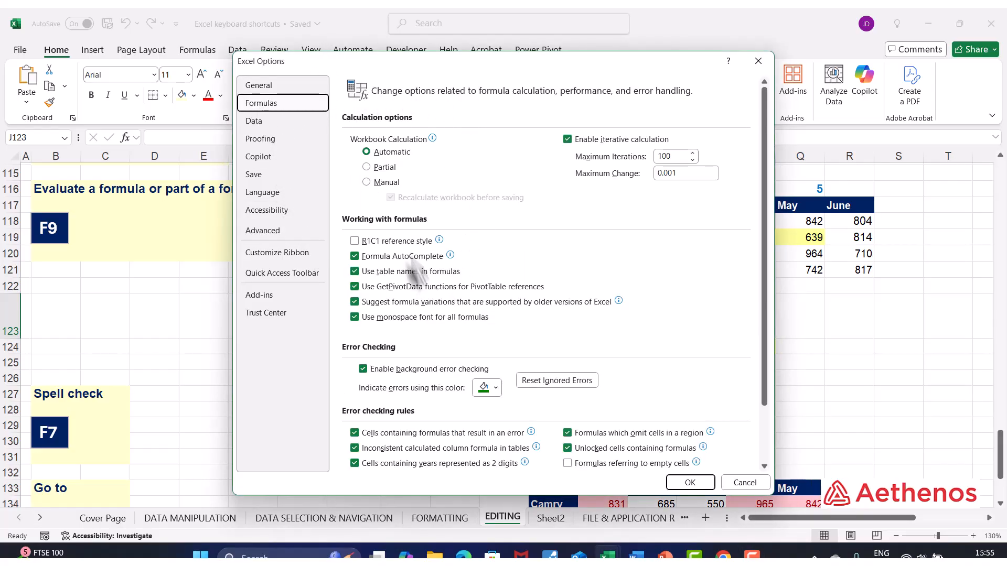
{"action": "left_click", "coordinate": [367, 167]}
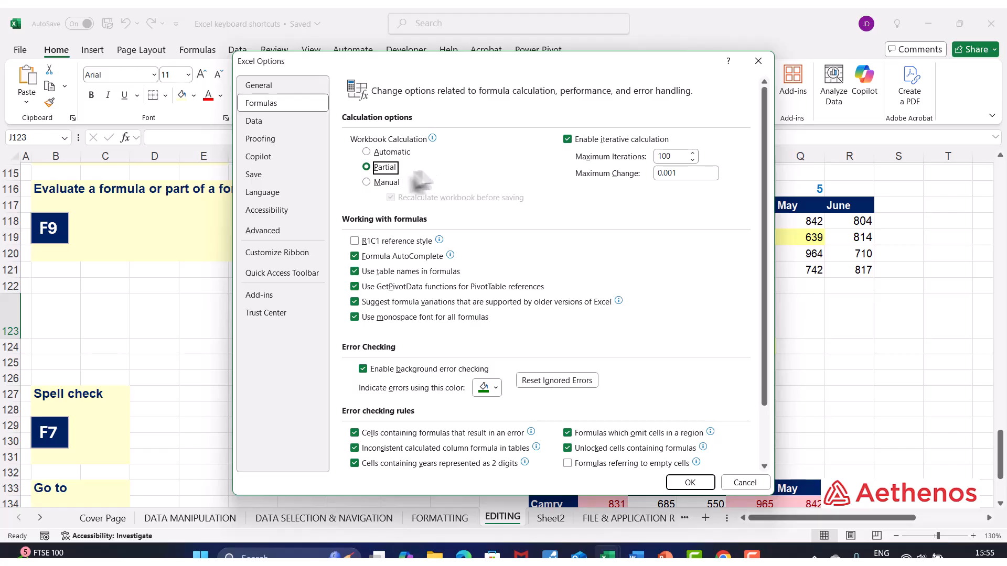
{"action": "left_click", "coordinate": [369, 182]}
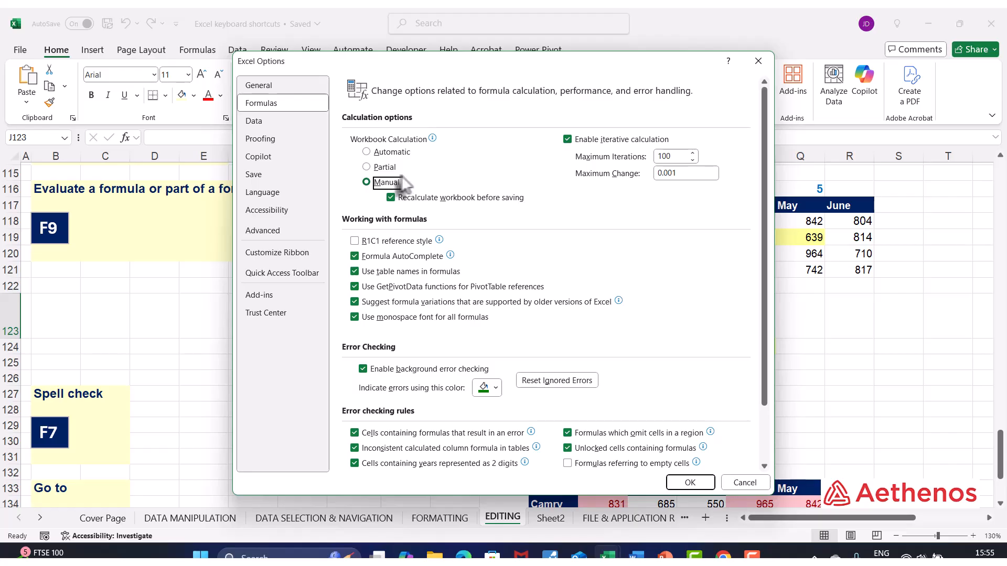
{"action": "left_click", "coordinate": [371, 152]}
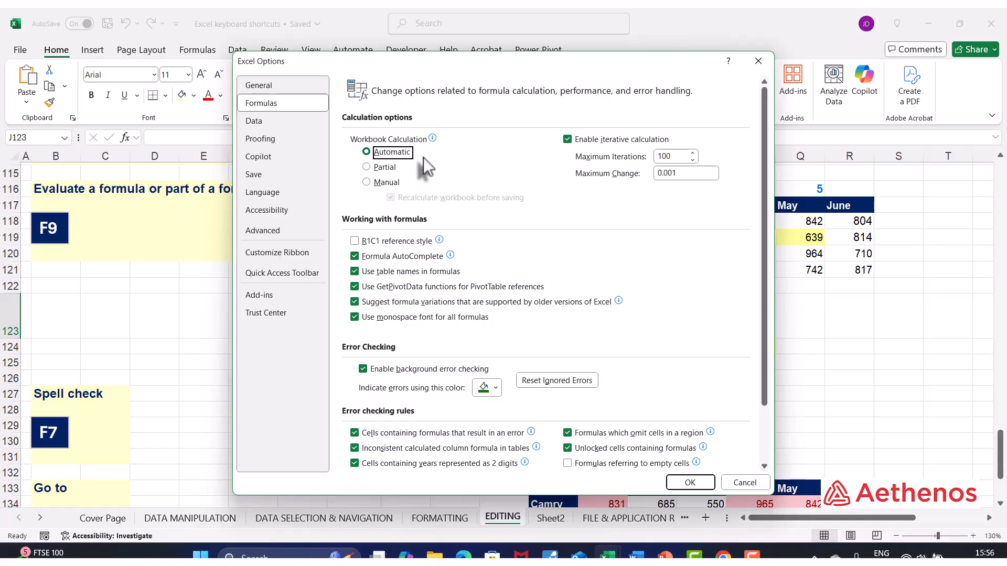
{"action": "left_click", "coordinate": [366, 181]}
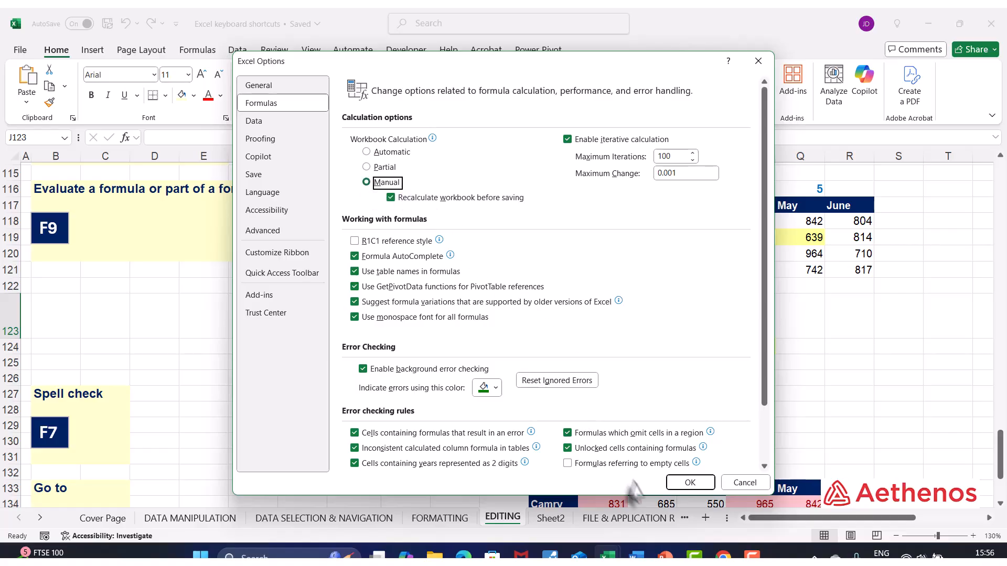
{"action": "left_click", "coordinate": [688, 482]}
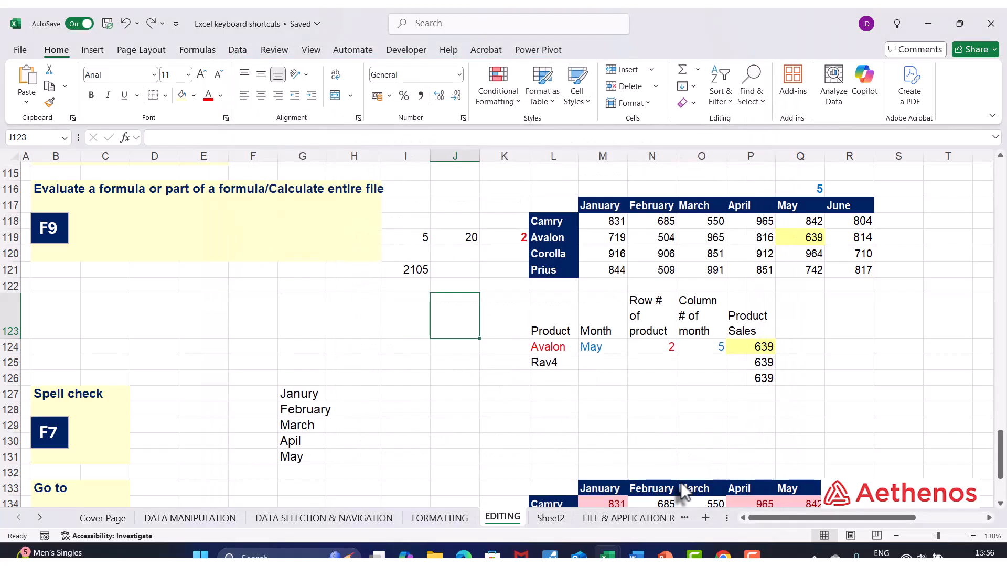
Step: Inspect which cells the formula in I121 refers to, leaving the formula as it is
{"action": "left_click", "coordinate": [416, 270]}
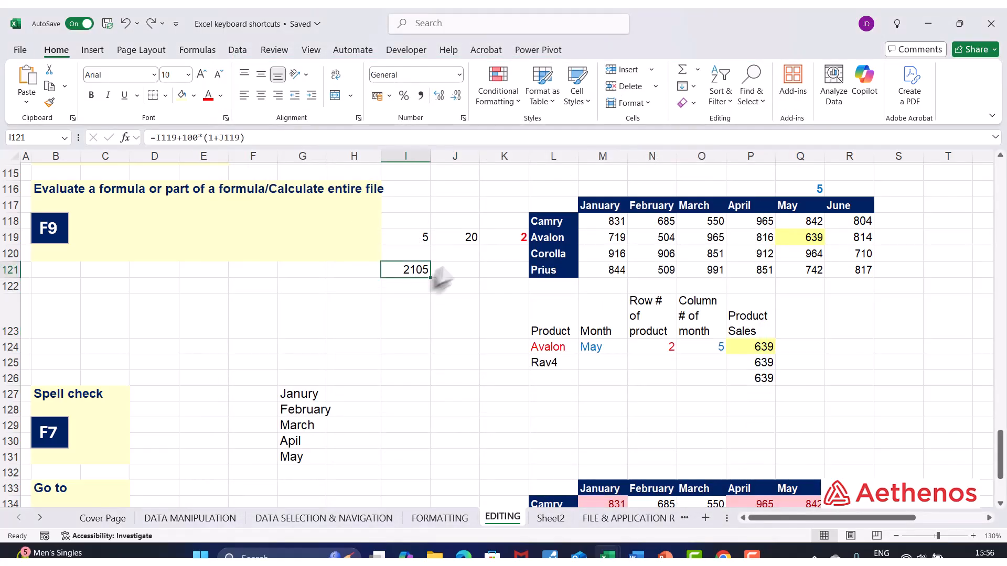
{"action": "left_click", "coordinate": [453, 239]}
{"action": "double_click", "coordinate": [409, 271]}
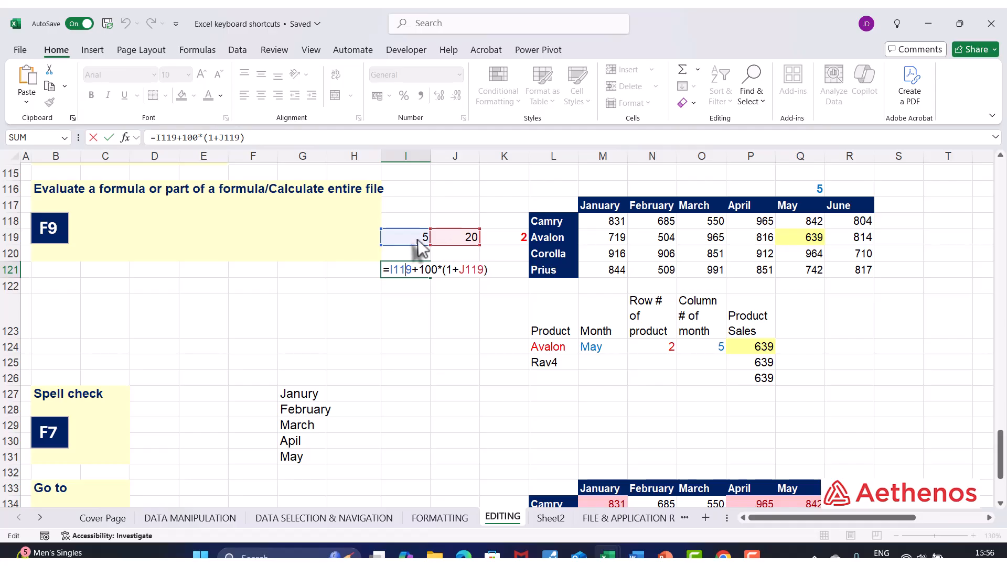
{"action": "key", "text": "Escape"}
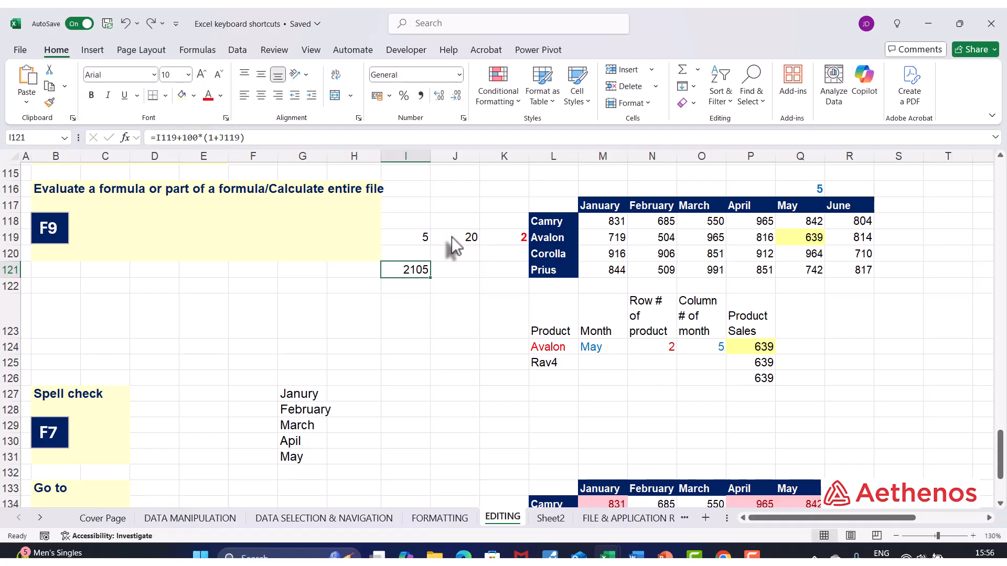
Step: Change the value in cell J119 to 100
{"action": "left_click", "coordinate": [451, 237]}
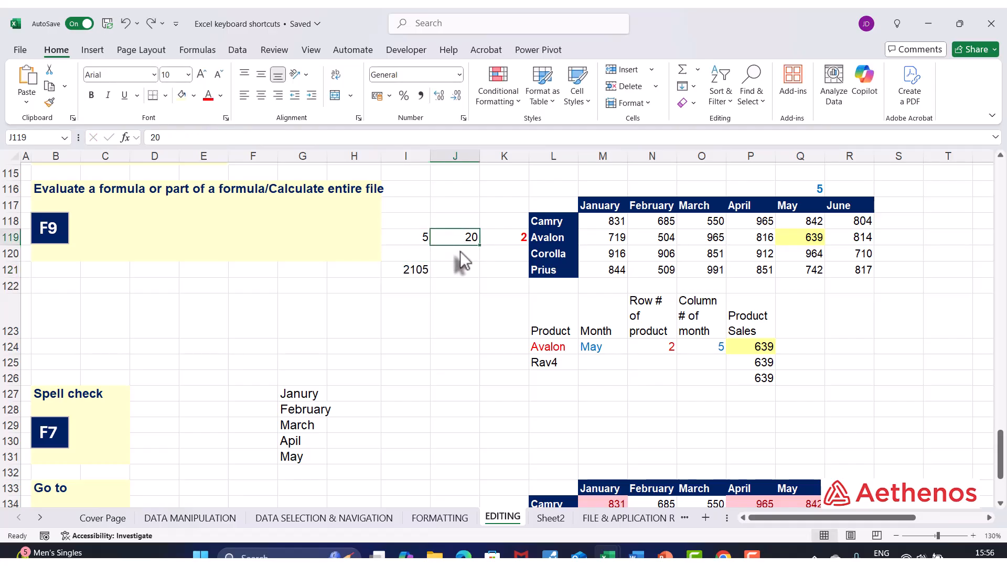
{"action": "type", "text": "100"}
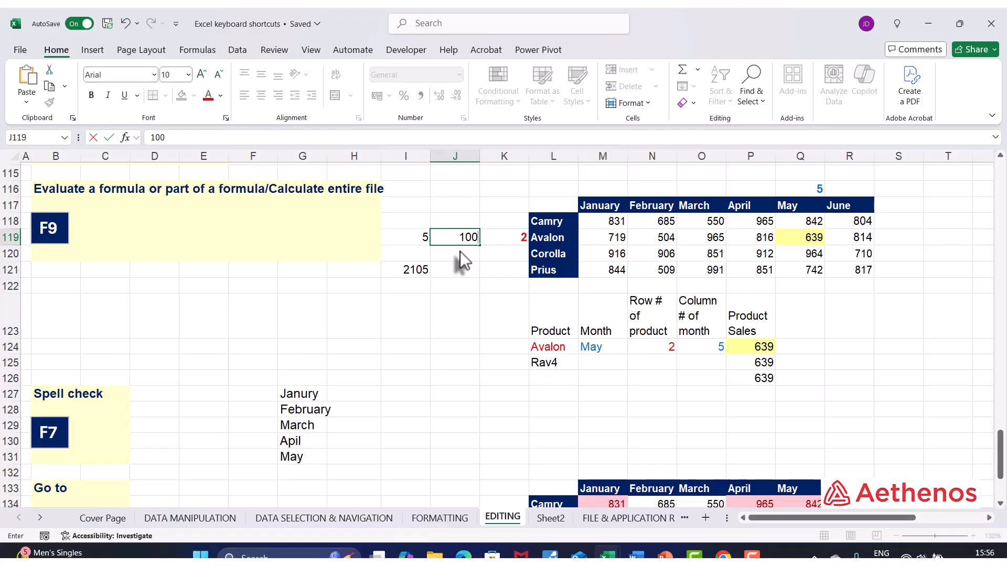
{"action": "key", "text": "Return"}
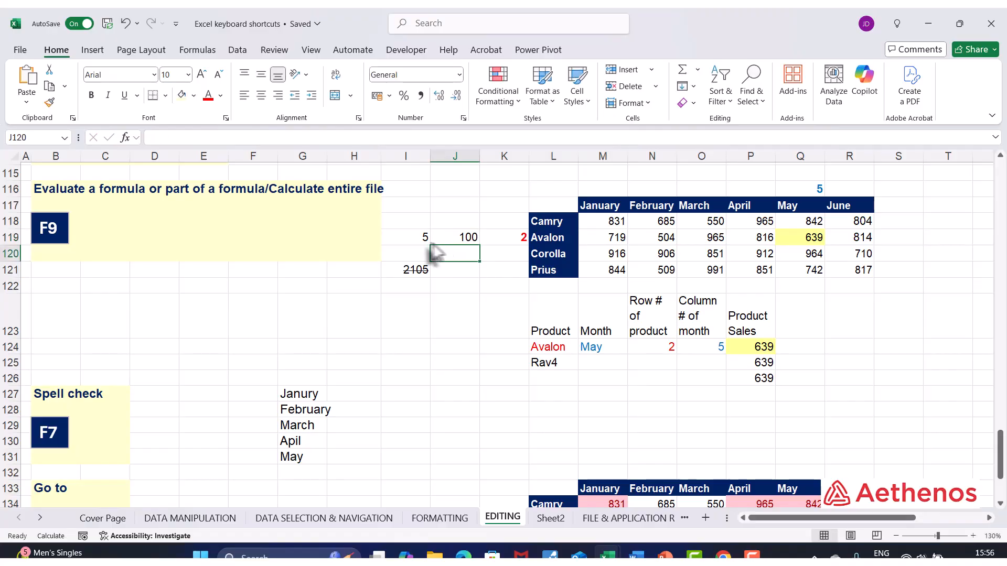
Step: Review the stale-value error options for cell I121, recalculate the workbook, and check J119 and I121
{"action": "left_click", "coordinate": [405, 272]}
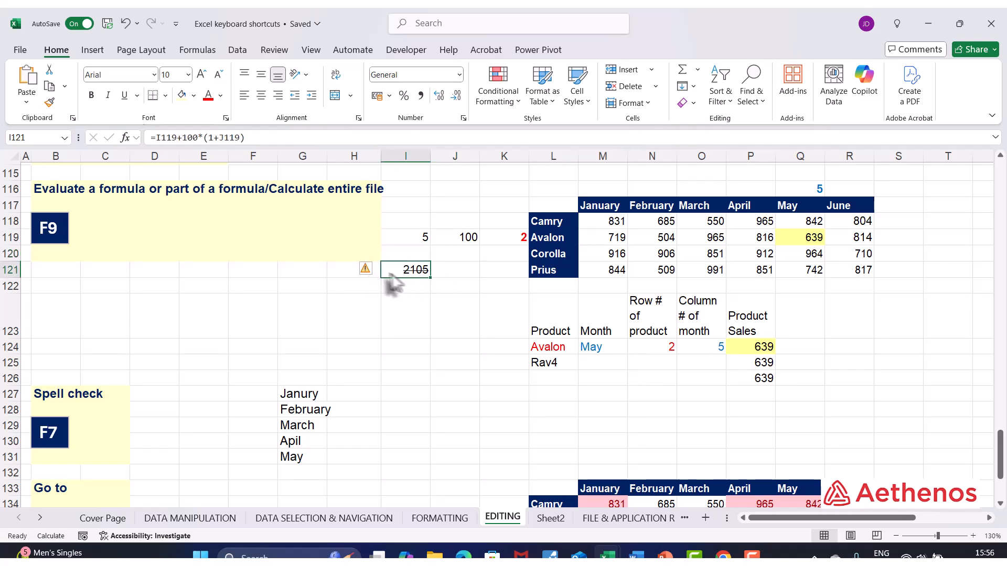
{"action": "left_click", "coordinate": [372, 271]}
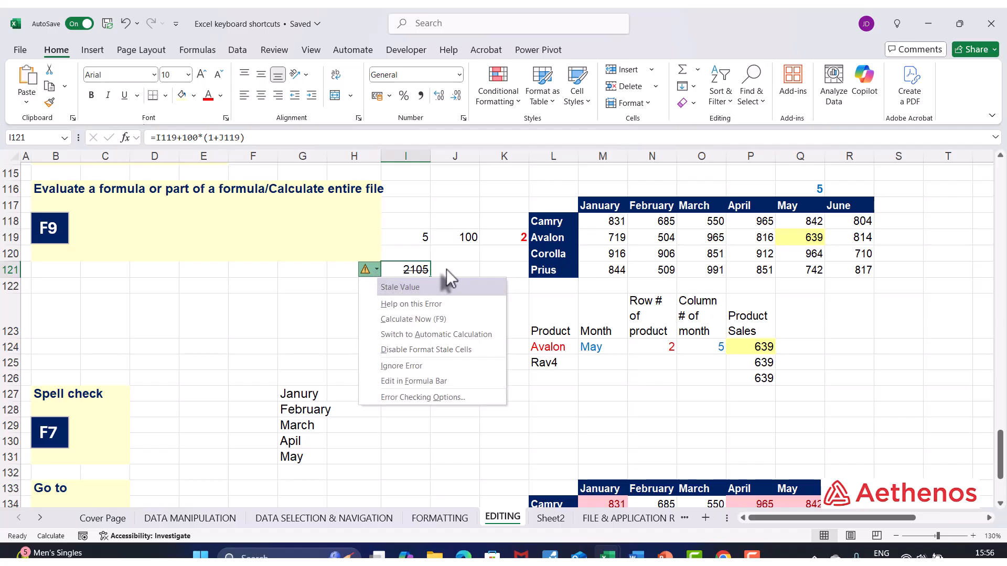
{"action": "key", "text": "Escape"}
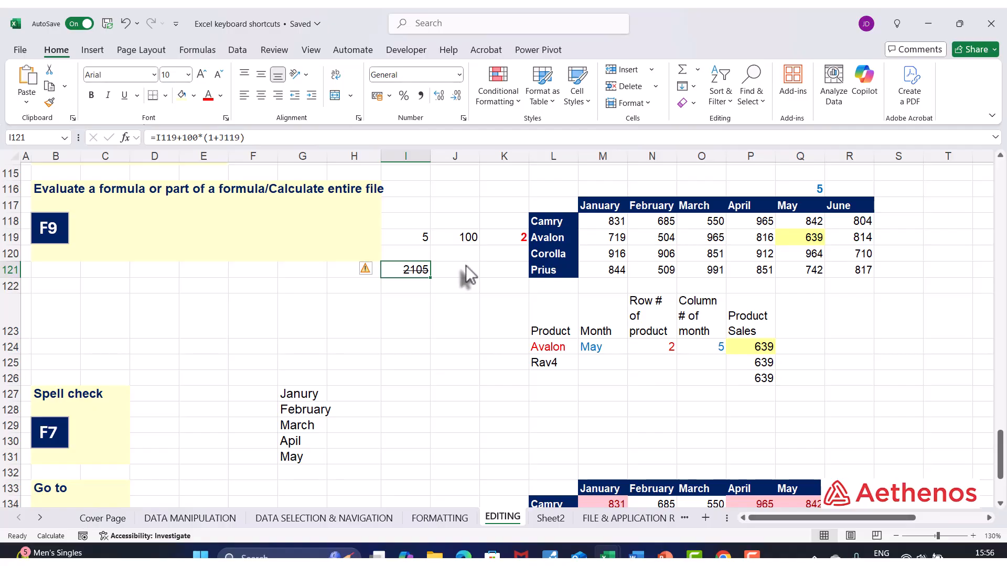
{"action": "key", "text": "F9"}
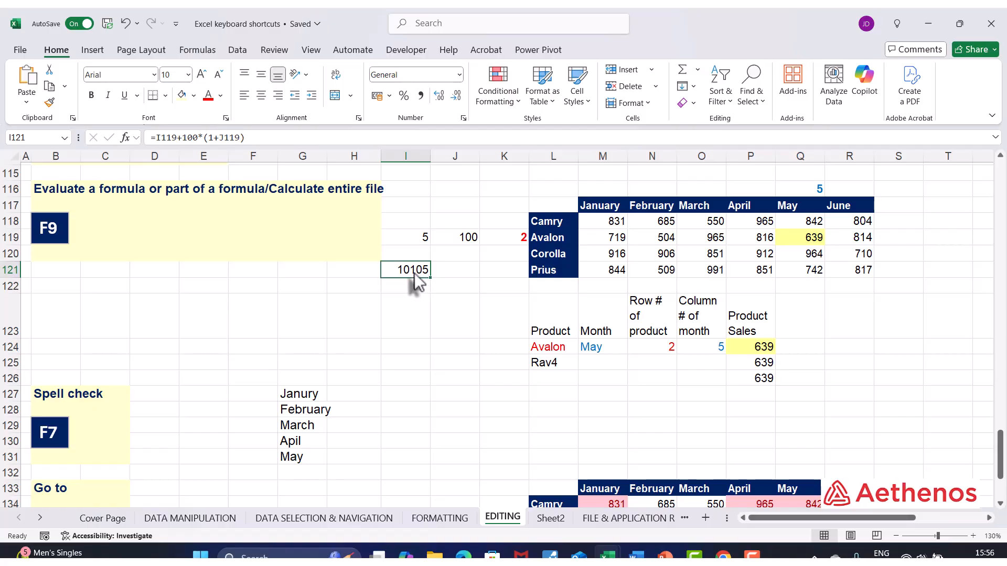
{"action": "left_click", "coordinate": [455, 240]}
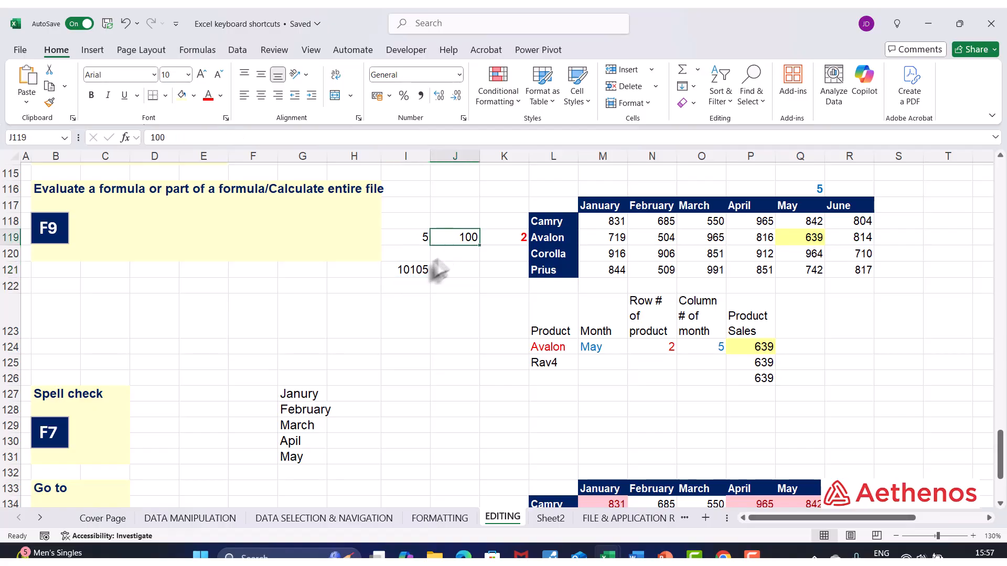
{"action": "left_click", "coordinate": [415, 273]}
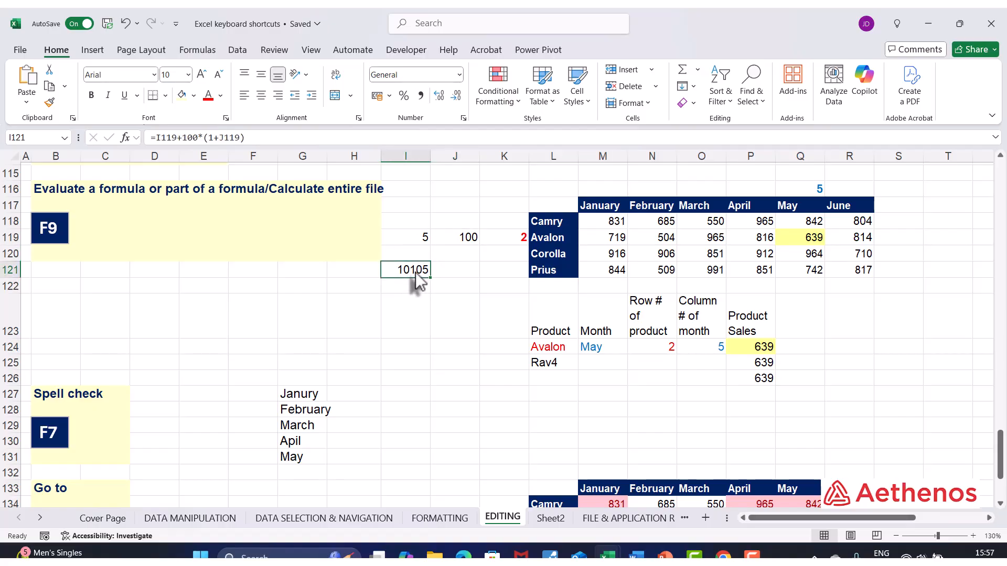
Step: Set the workbook calculation mode to Automatic in the formula options
{"action": "left_click", "coordinate": [455, 205]}
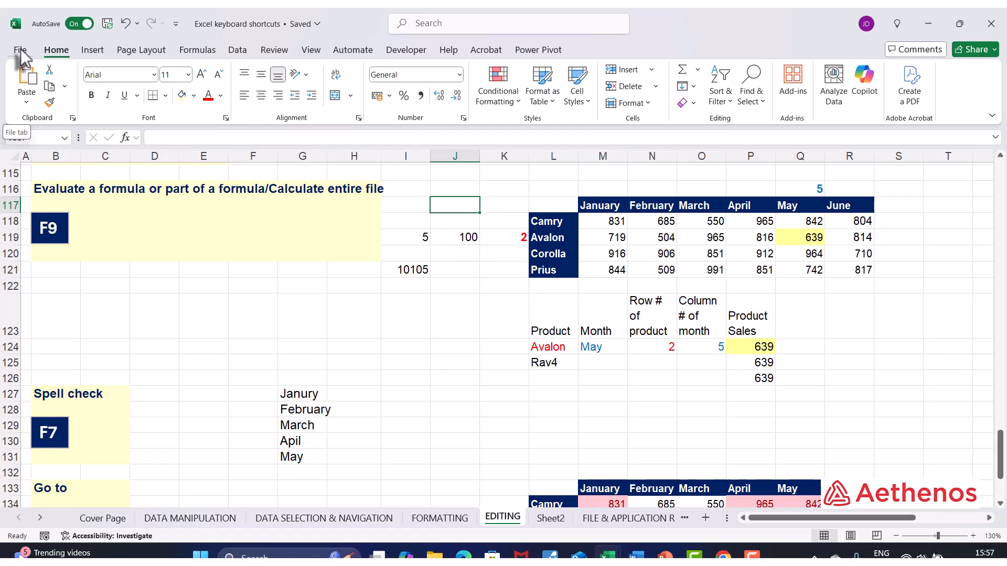
{"action": "left_click", "coordinate": [20, 51]}
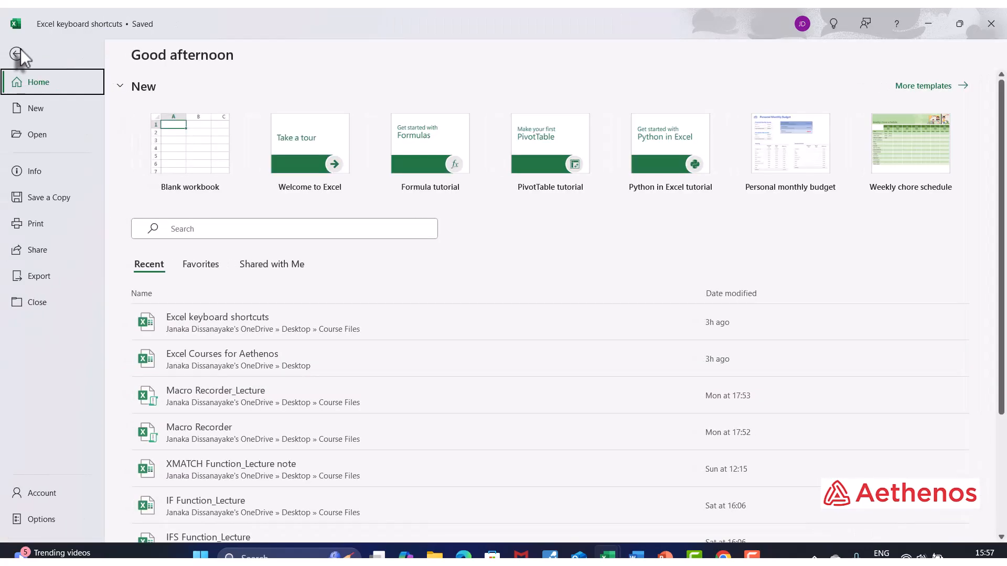
{"action": "left_click", "coordinate": [46, 525]}
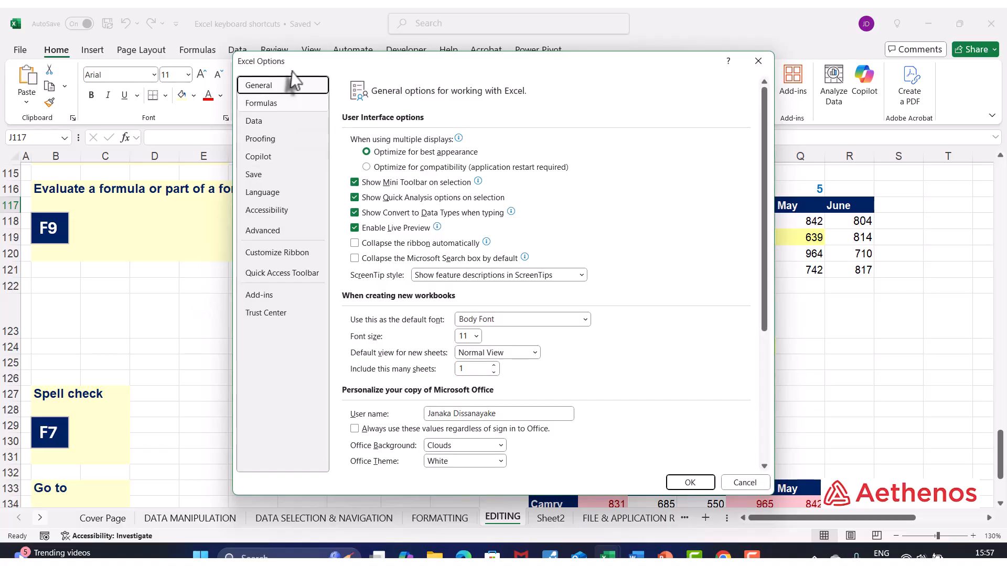
{"action": "left_click", "coordinate": [275, 107]}
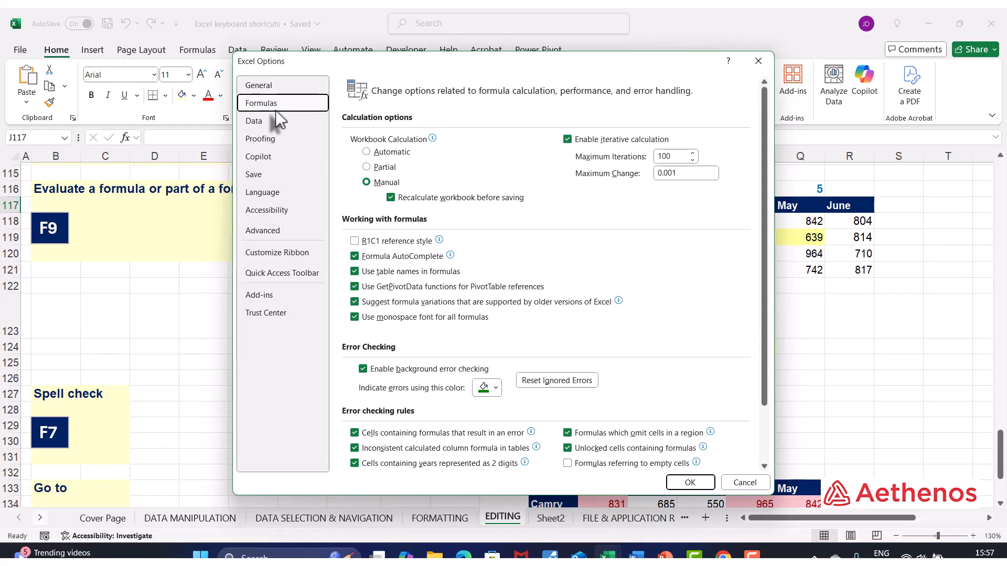
{"action": "left_click", "coordinate": [370, 153]}
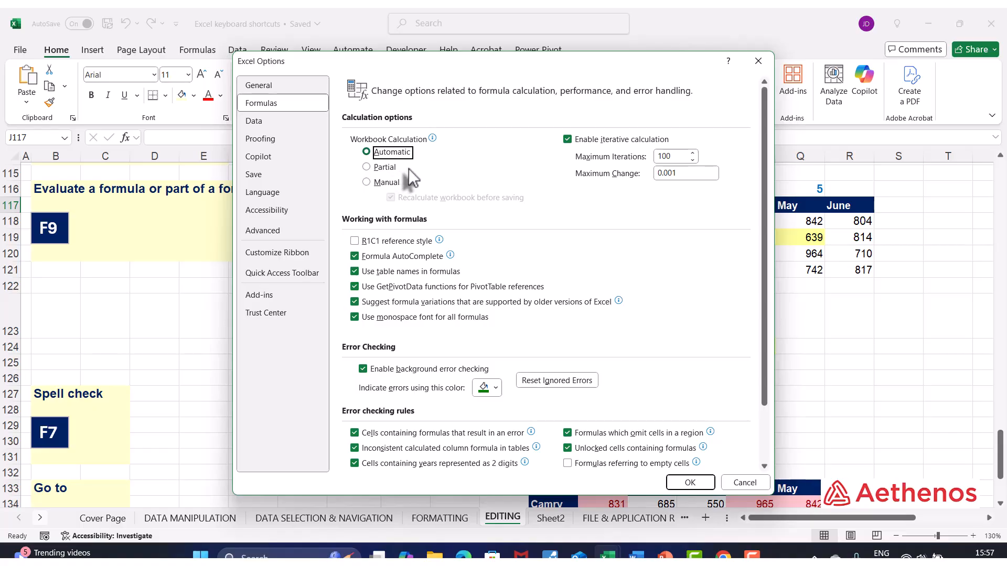
{"action": "left_click", "coordinate": [370, 171]}
{"action": "left_click", "coordinate": [368, 153]}
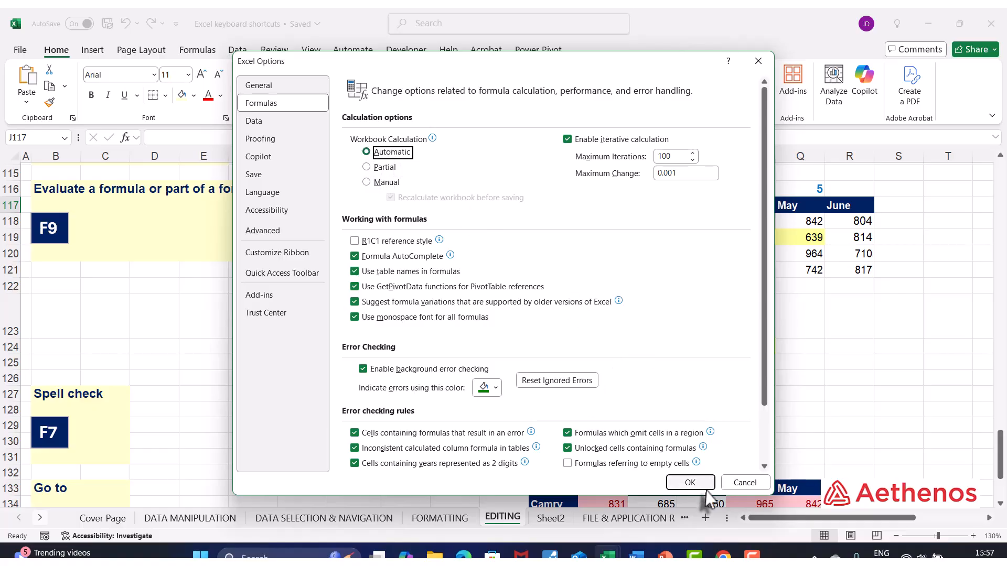
{"action": "left_click", "coordinate": [690, 483]}
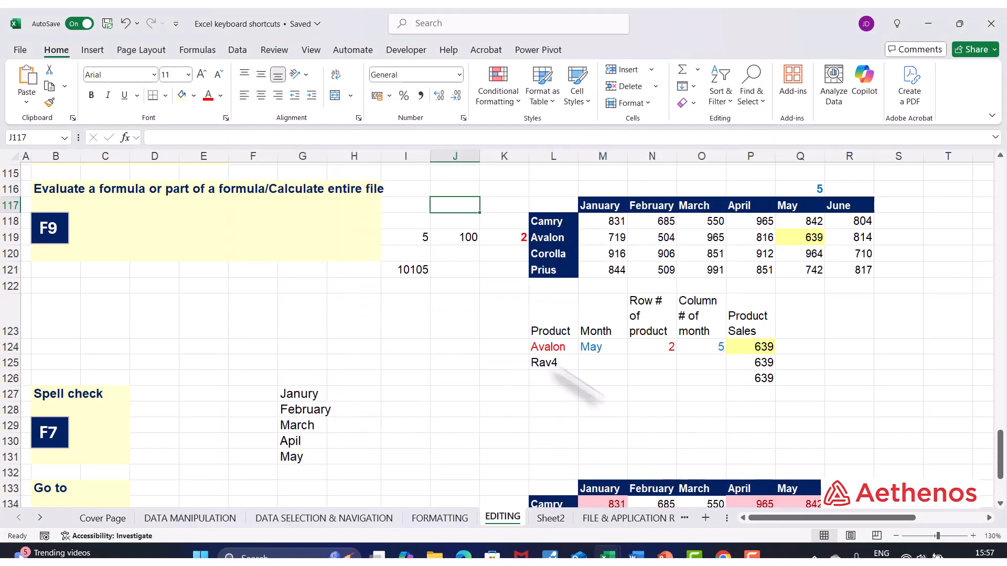
{"action": "left_click", "coordinate": [470, 315]}
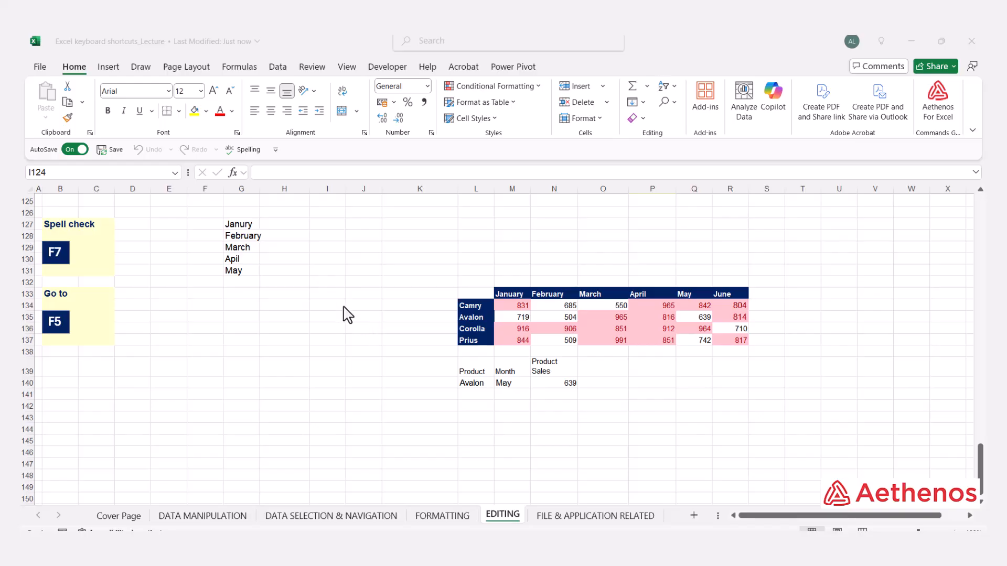
Step: Spell check the EDITING sheet, continuing from its beginning, and correct "Janury" in G127 to "January"
{"action": "left_click", "coordinate": [309, 243]}
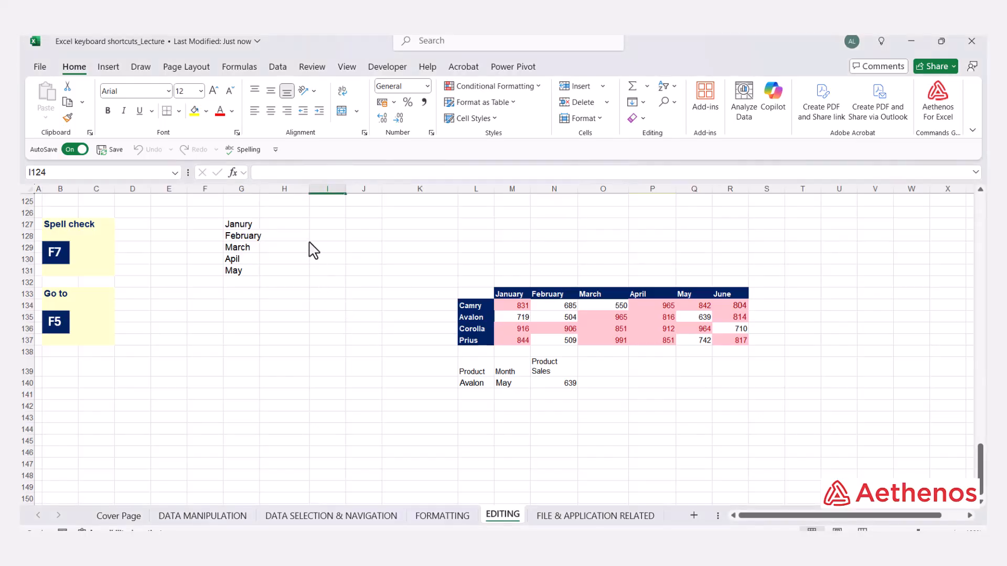
{"action": "left_click", "coordinate": [351, 249]}
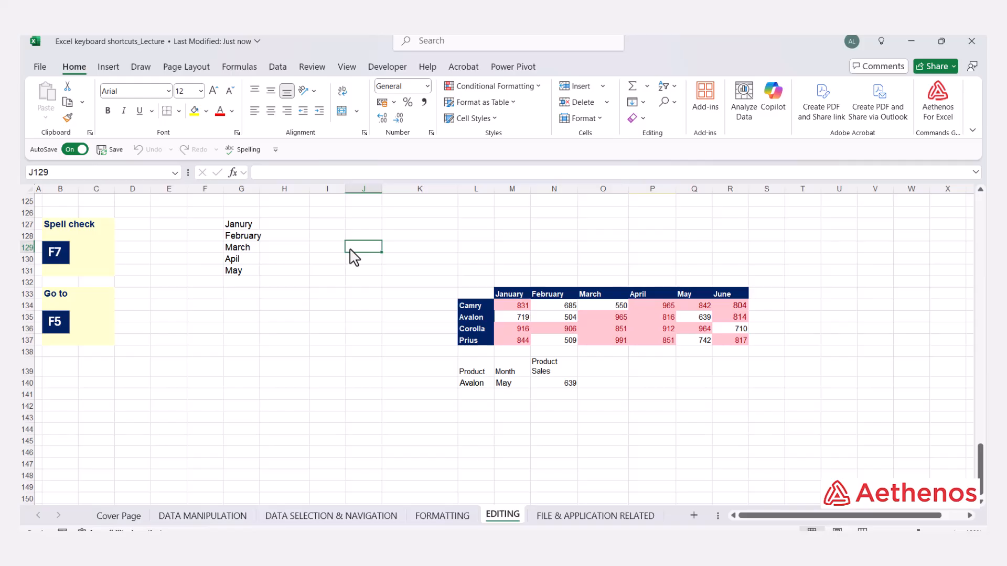
{"action": "key", "text": "F7"}
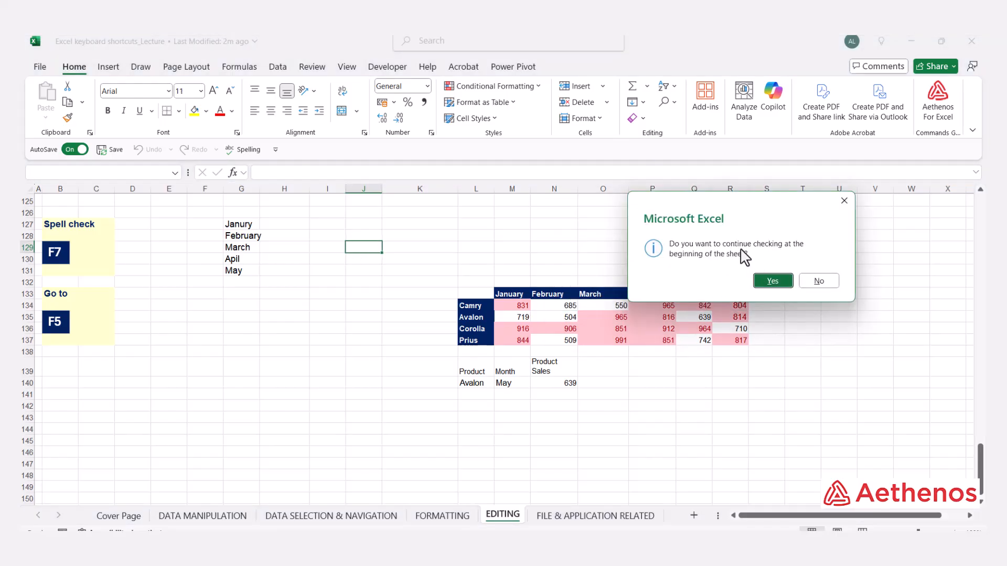
{"action": "left_click", "coordinate": [773, 281]}
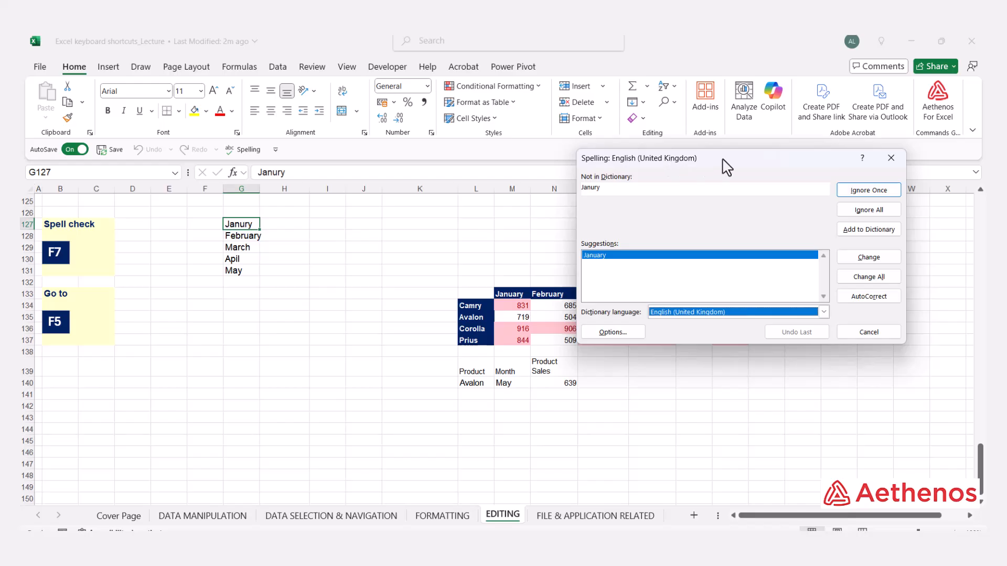
{"action": "left_click_drag", "start_coordinate": [726, 166], "coordinate": [521, 211]}
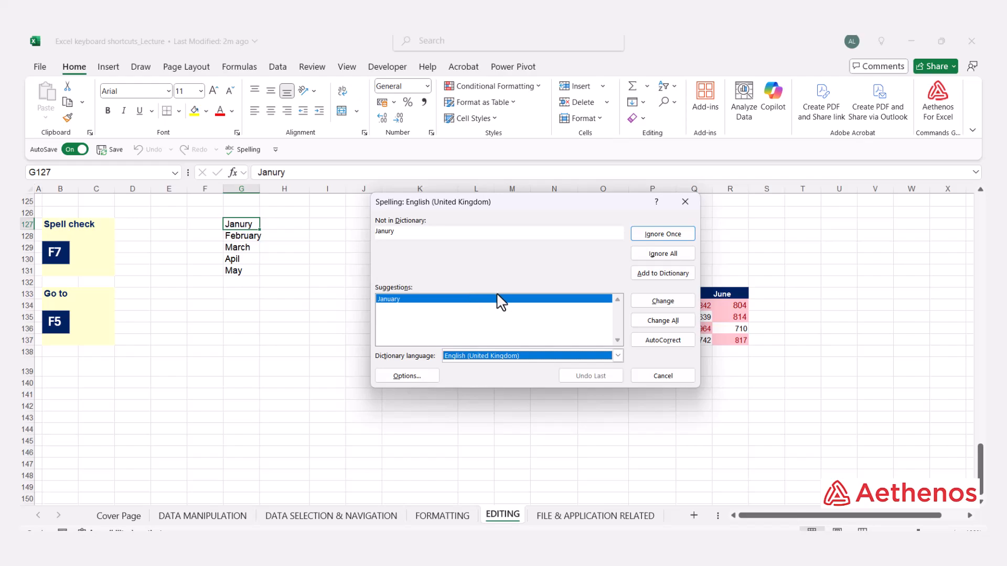
{"action": "left_click", "coordinate": [662, 304]}
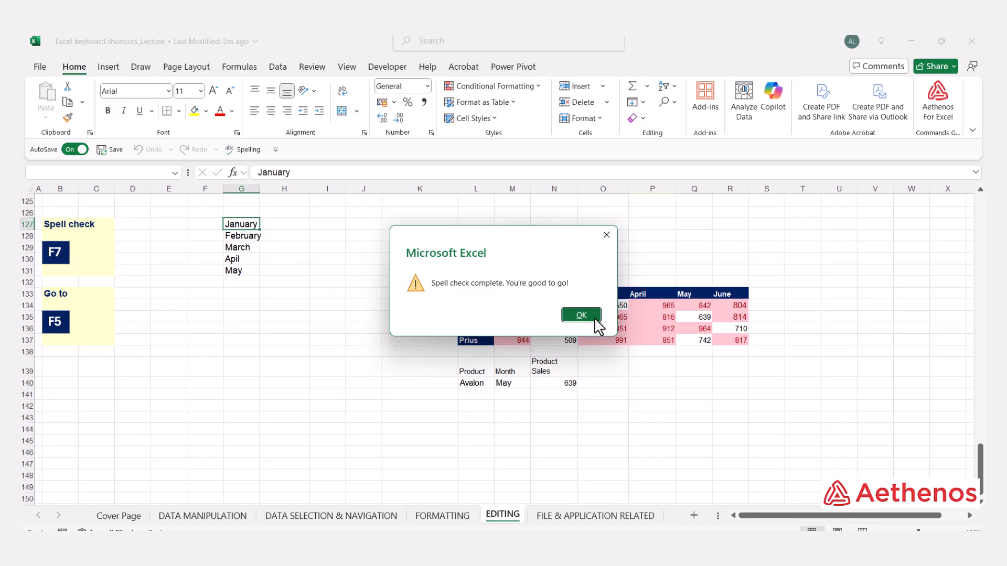
{"action": "left_click", "coordinate": [607, 235]}
{"action": "left_click", "coordinate": [304, 270]}
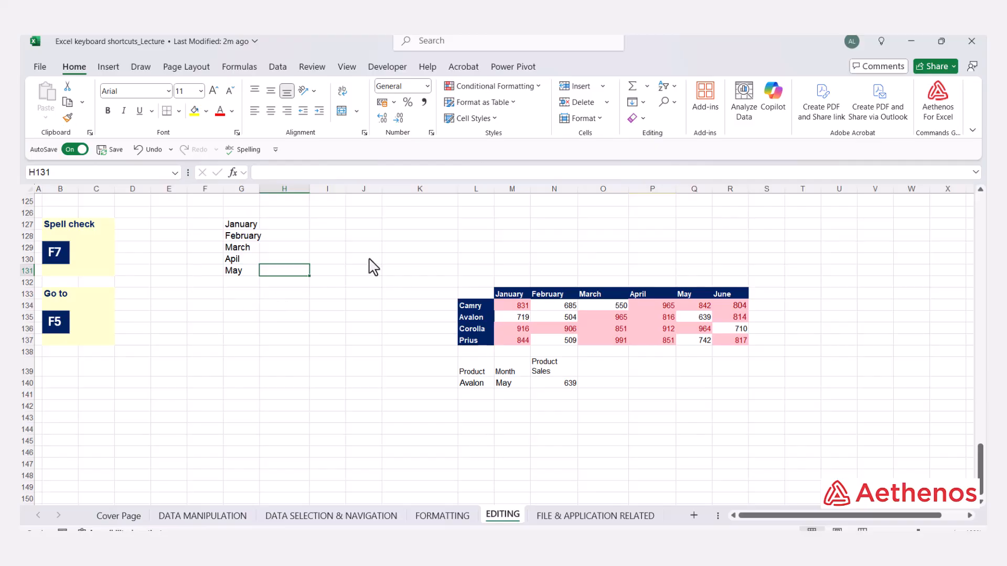
Step: Examine the selection criteria offered by Go To Special, leaving them unapplied
{"action": "left_click", "coordinate": [192, 326]}
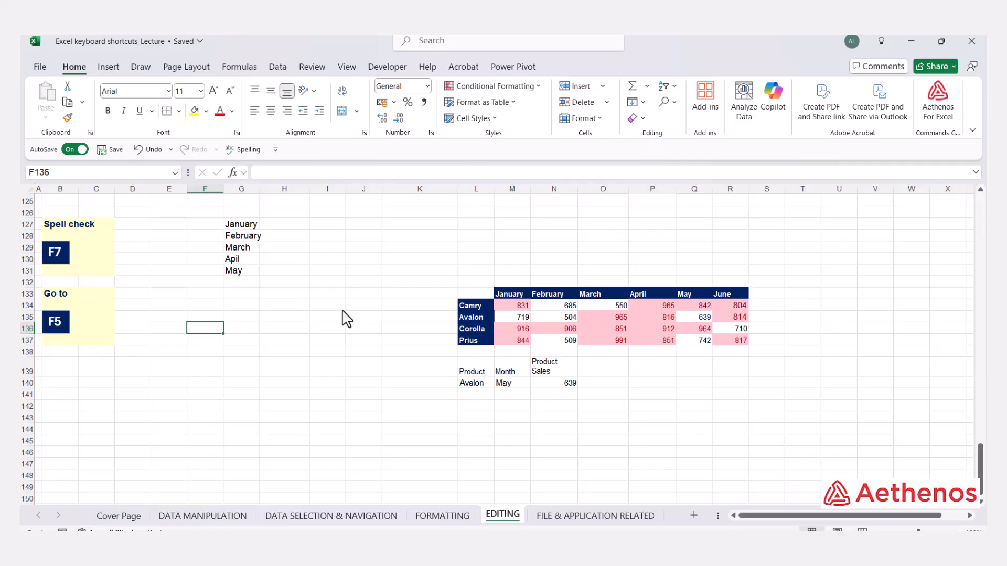
{"action": "key", "text": "F5"}
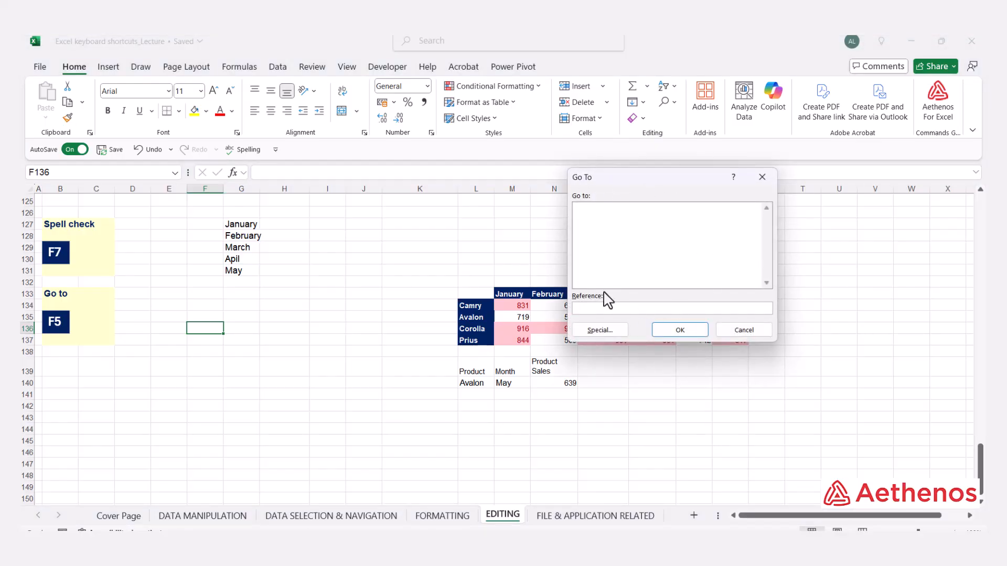
{"action": "left_click", "coordinate": [599, 331]}
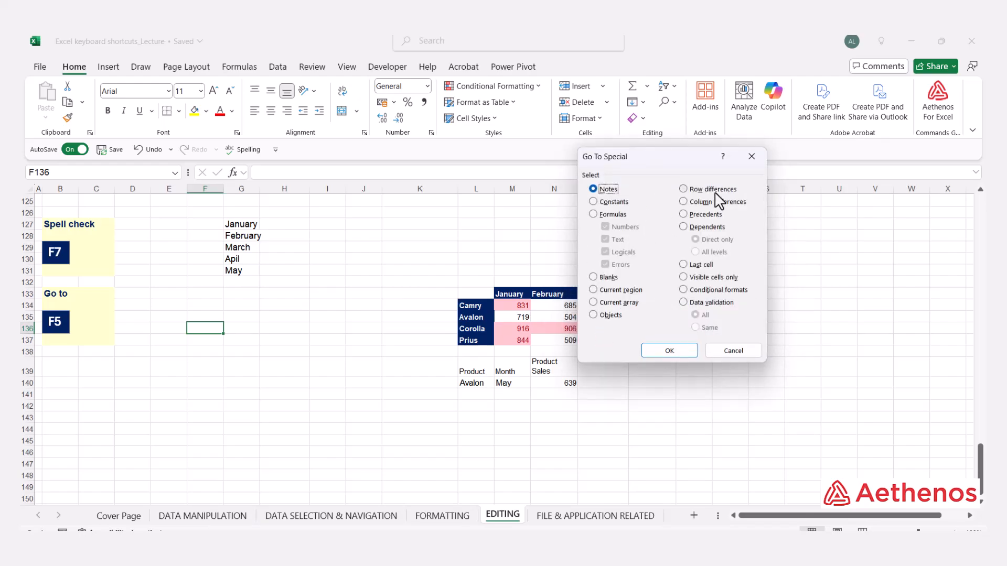
{"action": "left_click", "coordinate": [753, 157]}
{"action": "left_click", "coordinate": [641, 283]}
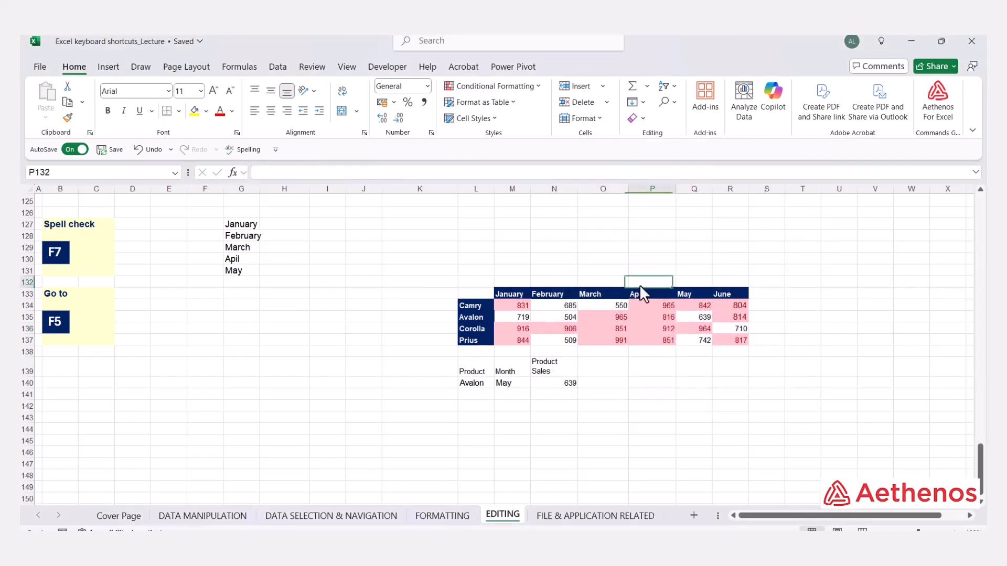
Step: Use Go To Special to select only the cells containing formulas within the range L133:R140
{"action": "left_click_drag", "start_coordinate": [468, 296], "coordinate": [722, 393]}
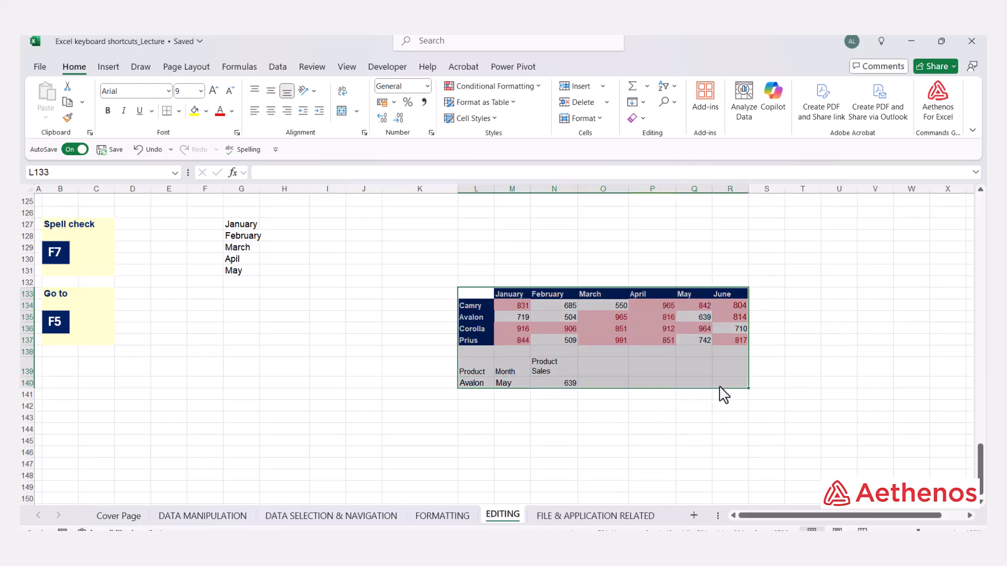
{"action": "key", "text": "F5"}
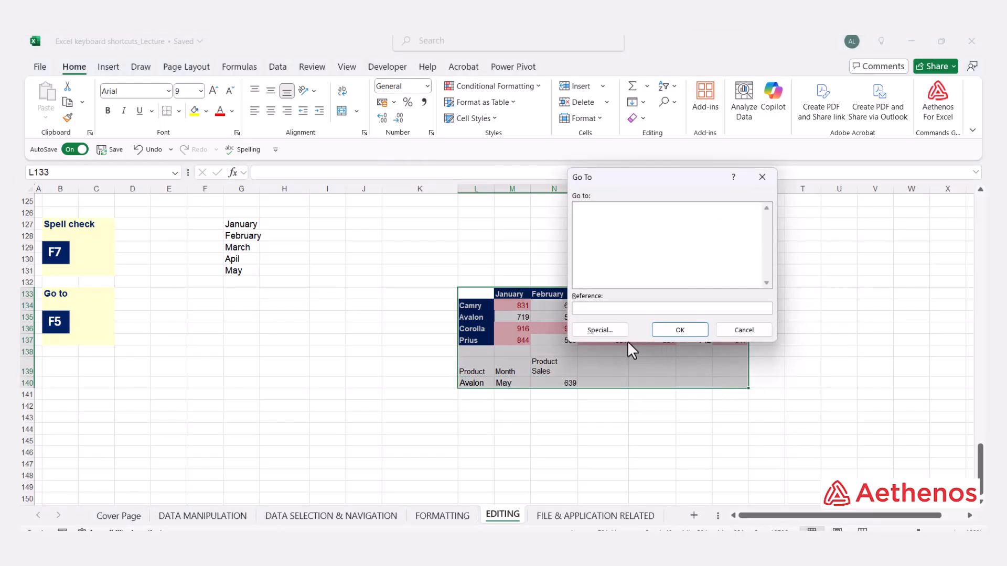
{"action": "left_click", "coordinate": [598, 330]}
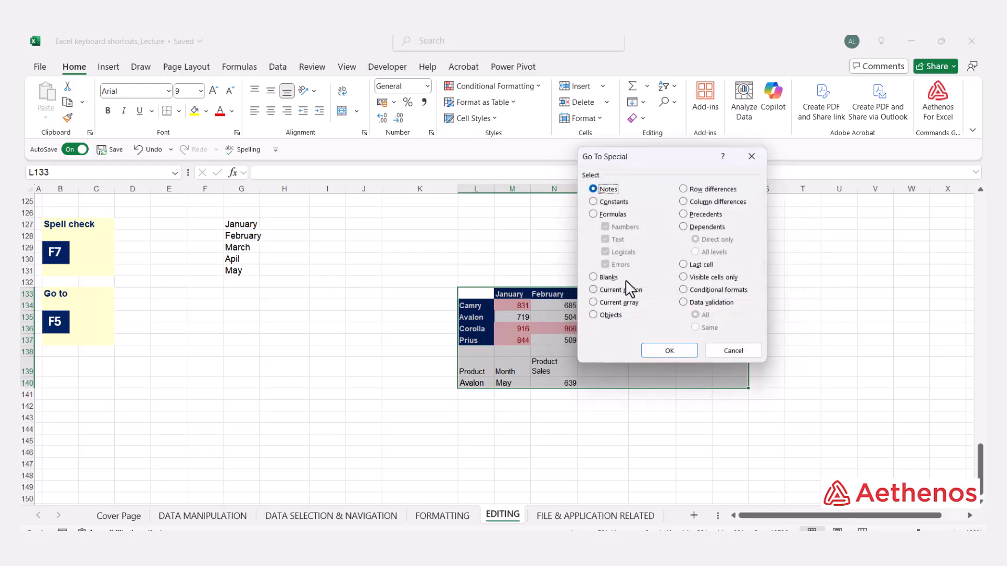
{"action": "left_click_drag", "start_coordinate": [657, 169], "coordinate": [326, 227]}
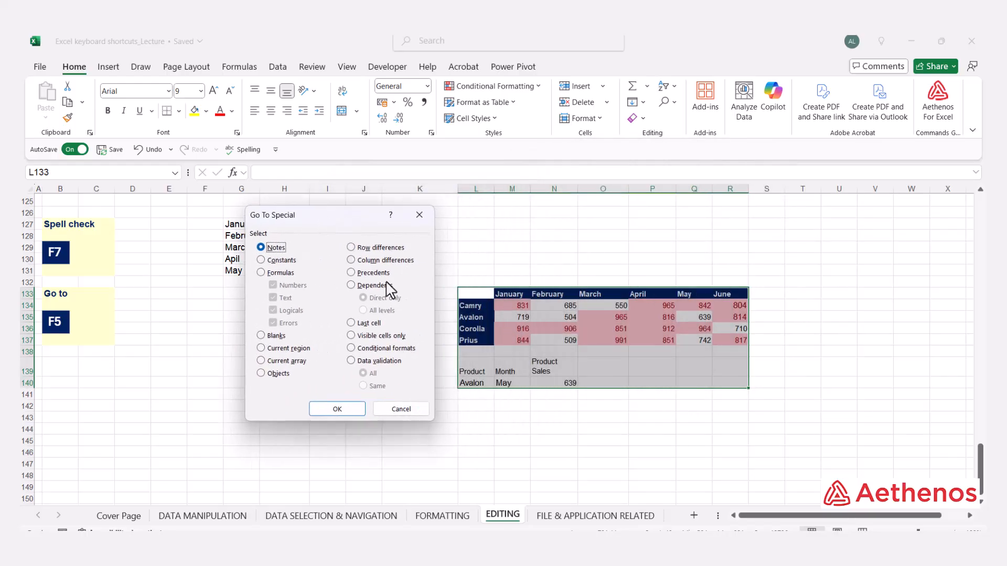
{"action": "left_click", "coordinate": [262, 273]}
{"action": "left_click", "coordinate": [332, 410]}
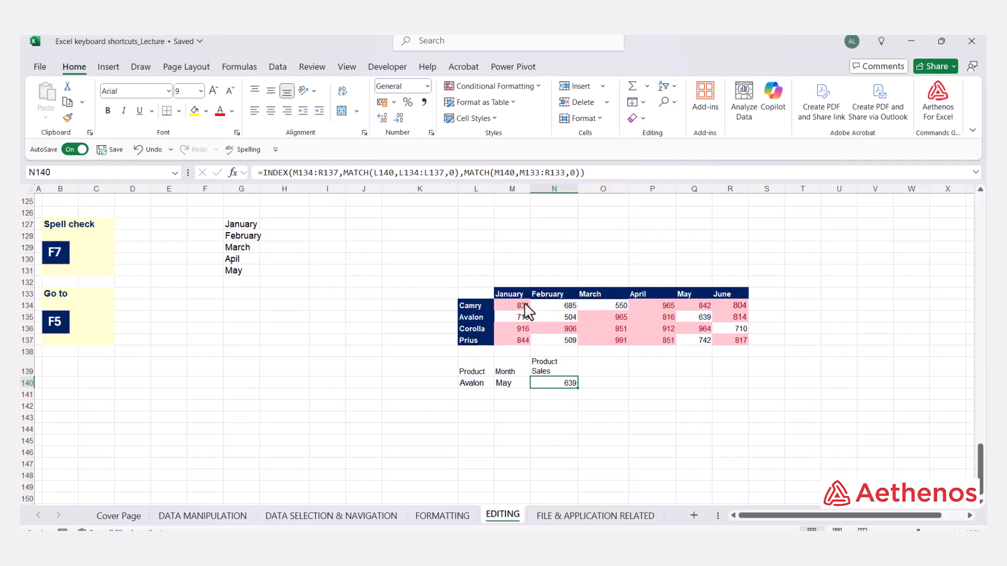
Step: Use Go To Special to locate all cells with conditional formats in L133:R140, then clear the selection
{"action": "left_click_drag", "start_coordinate": [479, 298], "coordinate": [740, 380]}
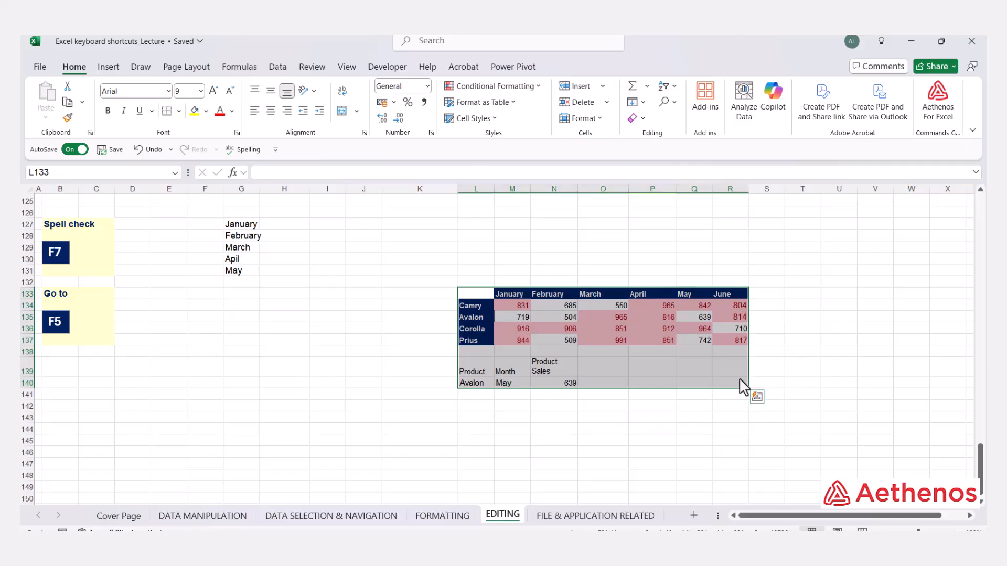
{"action": "key", "text": "F5"}
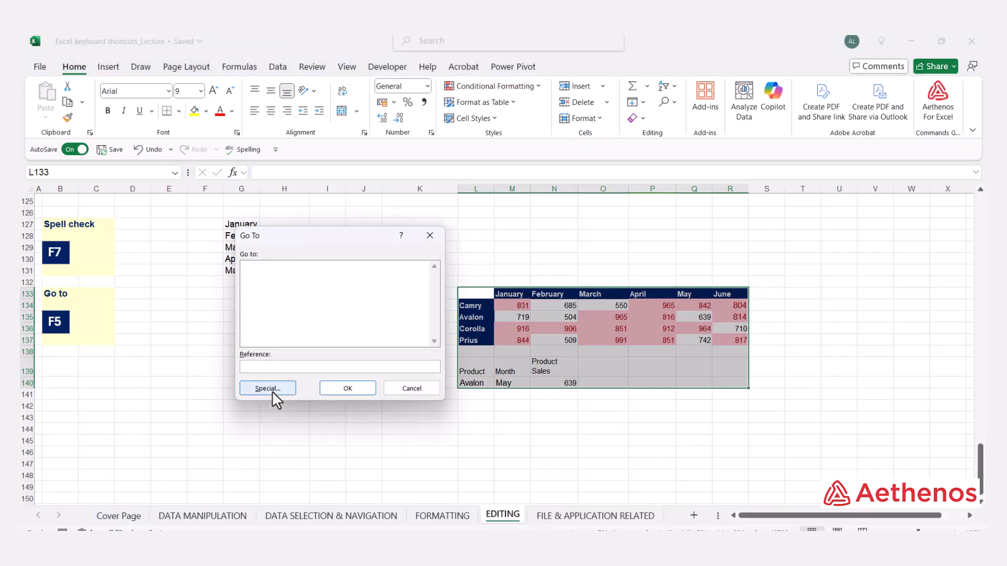
{"action": "left_click", "coordinate": [268, 389]}
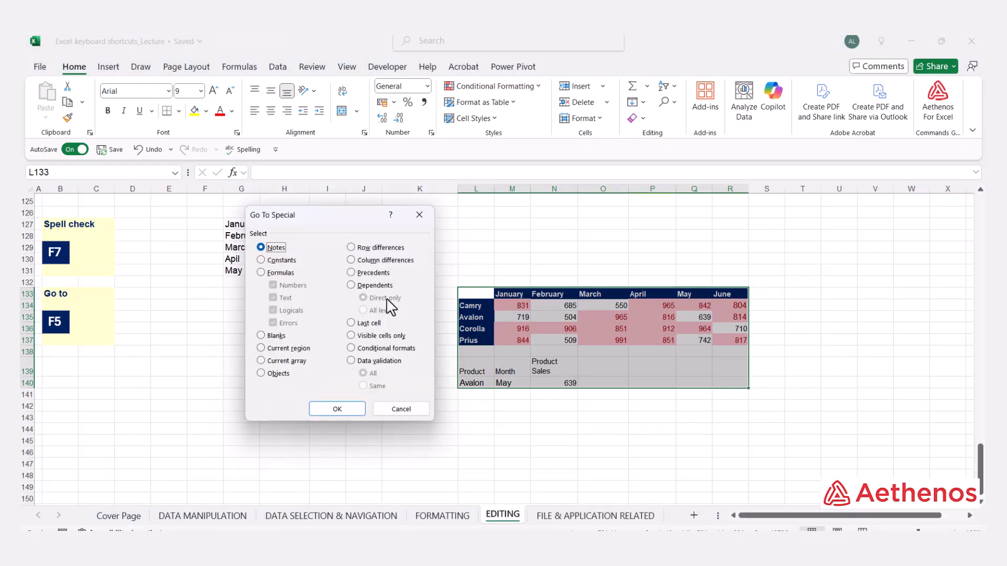
{"action": "left_click", "coordinate": [352, 348]}
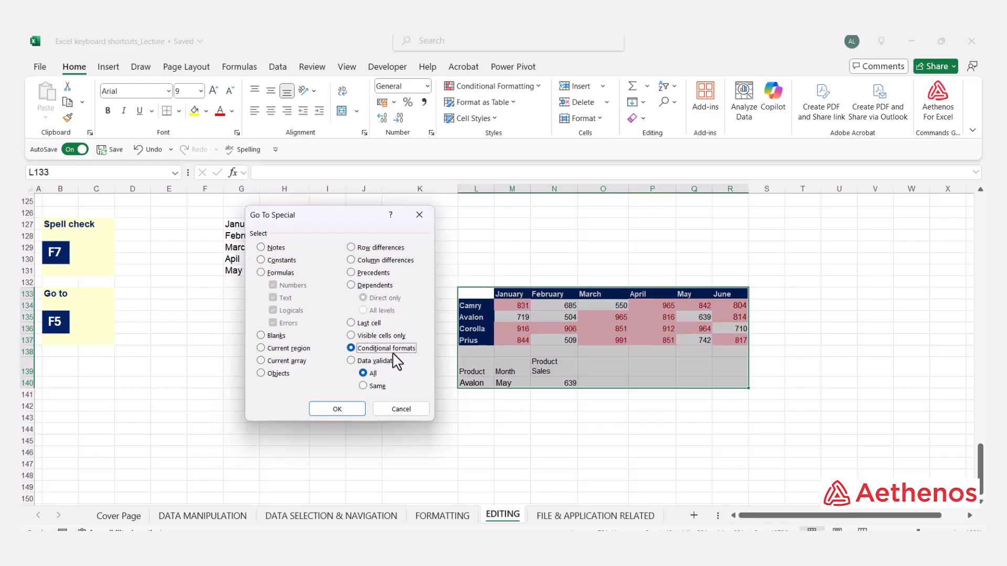
{"action": "left_click", "coordinate": [337, 409]}
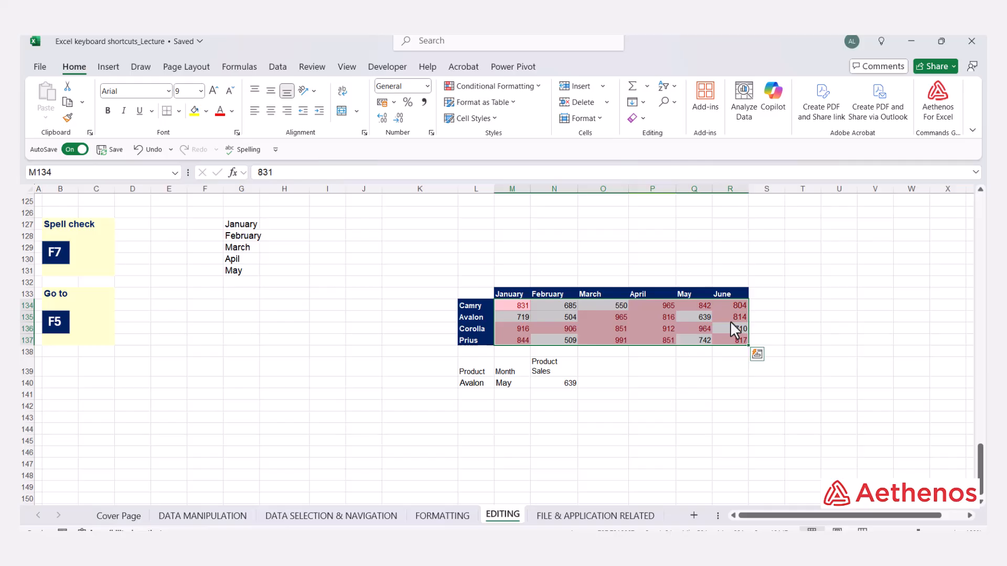
{"action": "left_click", "coordinate": [603, 247]}
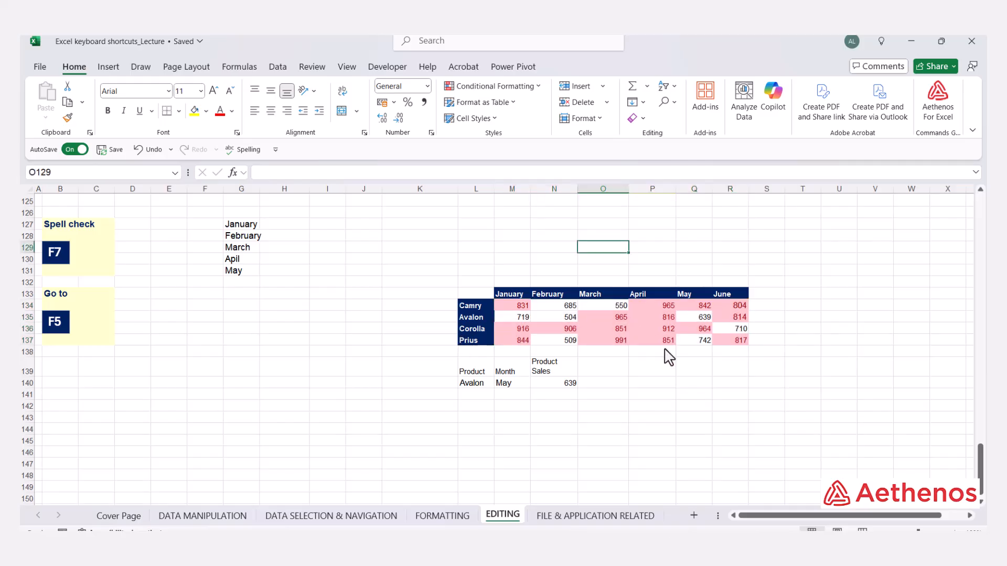